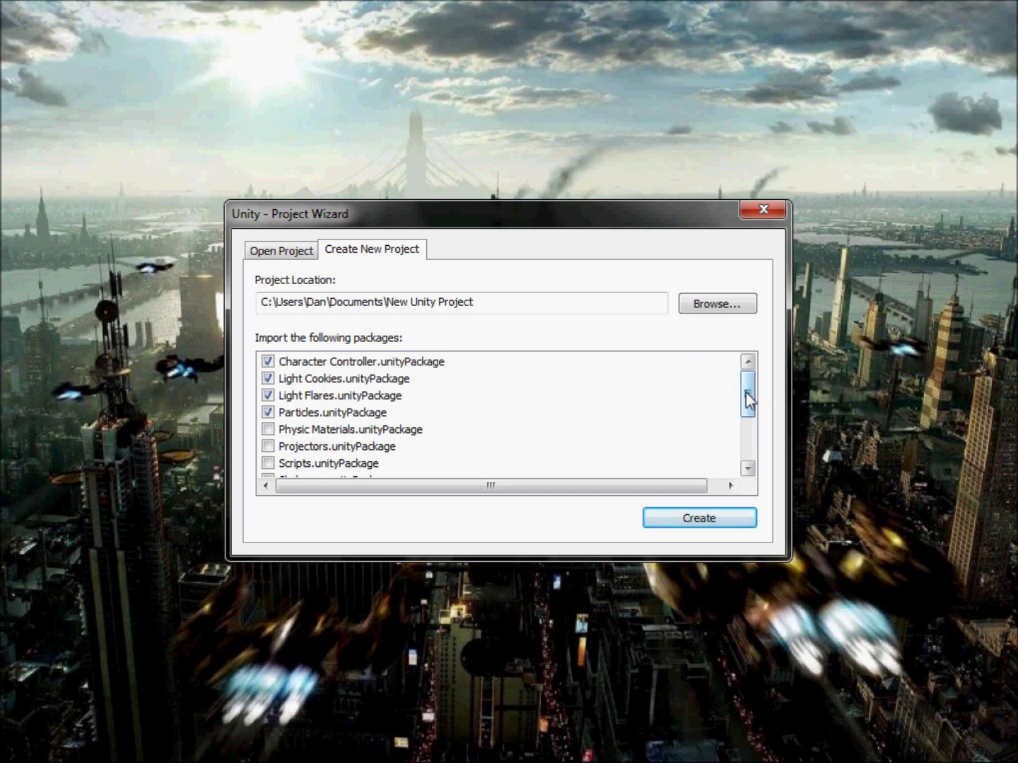
- Include all packages from Physic Materials to Water (Basic) in the import list and create the new project
{"action": "left_click", "coordinate": [268, 430]}
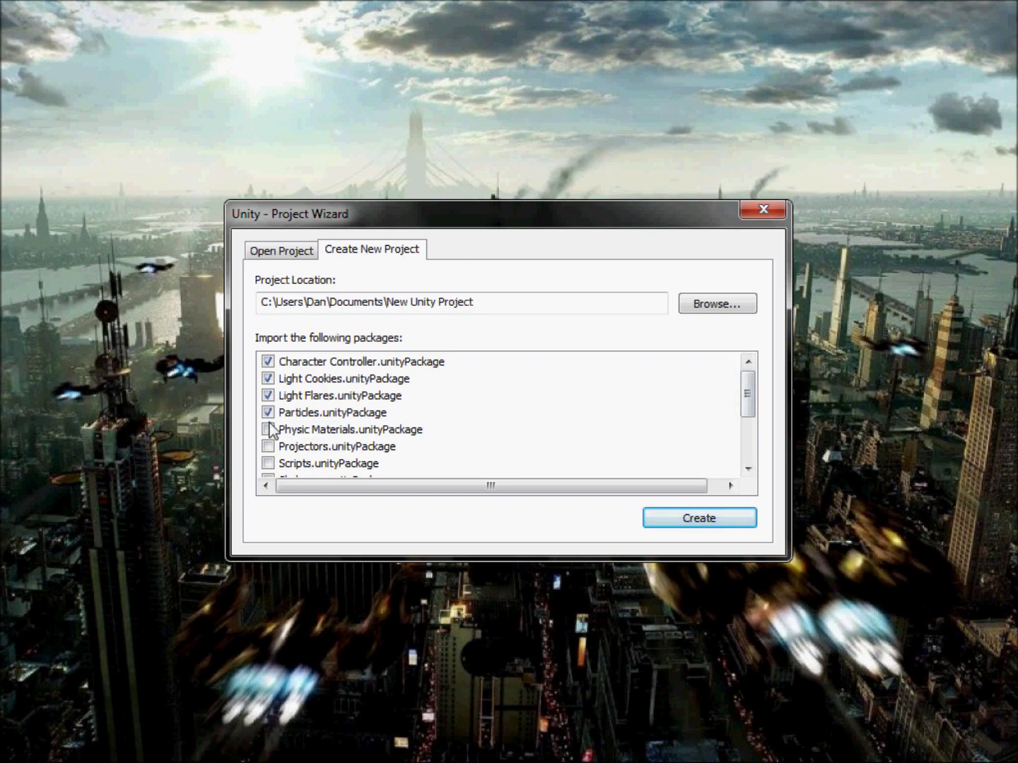
{"action": "scroll", "coordinate": [271, 463], "scroll_direction": "down", "scroll_amount": 2}
{"action": "left_click", "coordinate": [268, 379]}
{"action": "left_click", "coordinate": [268, 396]}
{"action": "left_click", "coordinate": [268, 412]}
{"action": "left_click", "coordinate": [268, 430]}
{"action": "left_click", "coordinate": [268, 446]}
{"action": "left_click", "coordinate": [269, 462]}
{"action": "scroll", "coordinate": [319, 434], "scroll_direction": "up", "scroll_amount": 2}
{"action": "scroll", "coordinate": [372, 422], "scroll_direction": "down", "scroll_amount": 2}
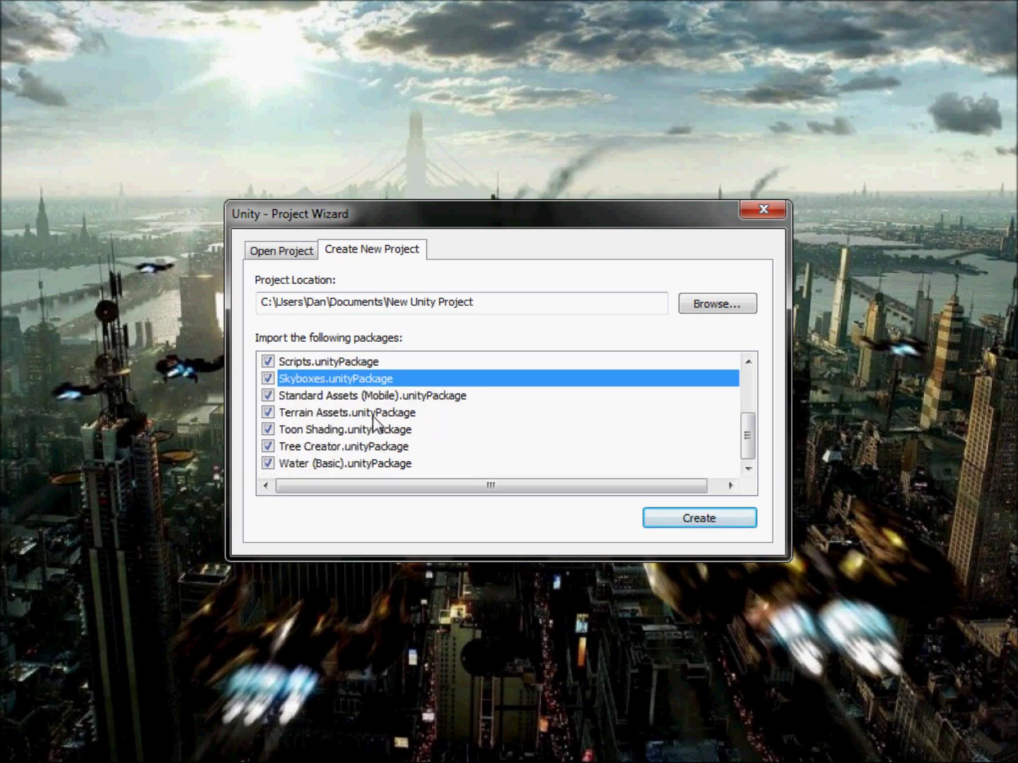
{"action": "left_click", "coordinate": [719, 522]}
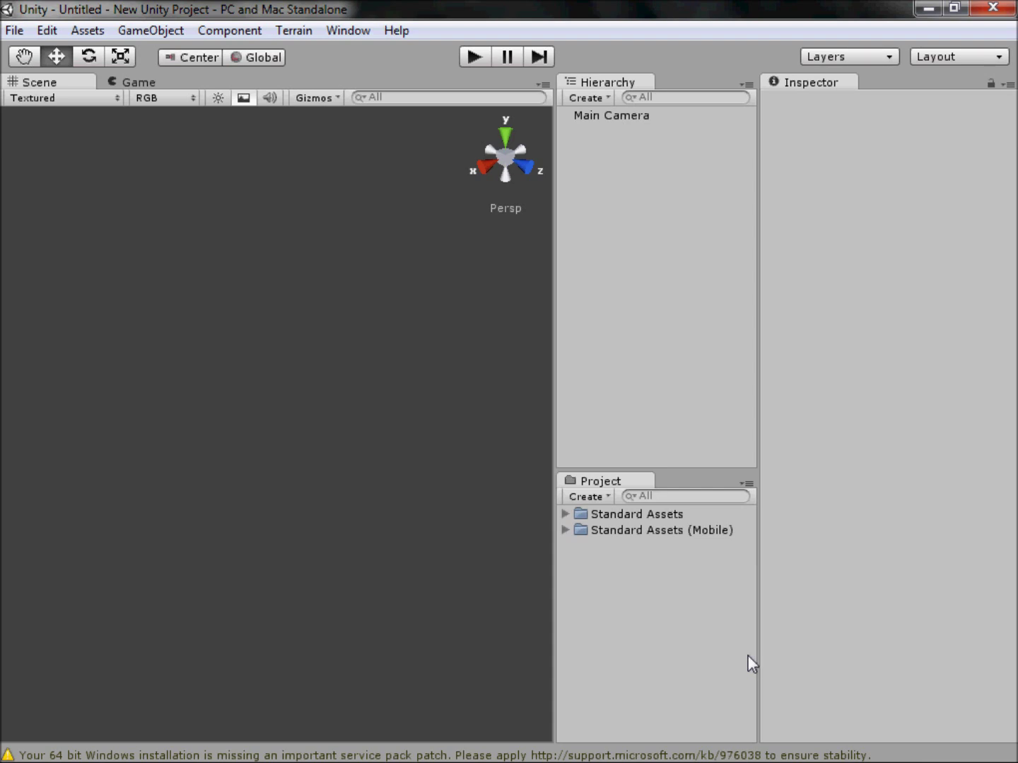
- Examine the subfolders of the Standard Assets (Mobile) folder and collapse it again
{"action": "left_click", "coordinate": [565, 531]}
{"action": "left_click", "coordinate": [581, 547]}
{"action": "left_click", "coordinate": [580, 547]}
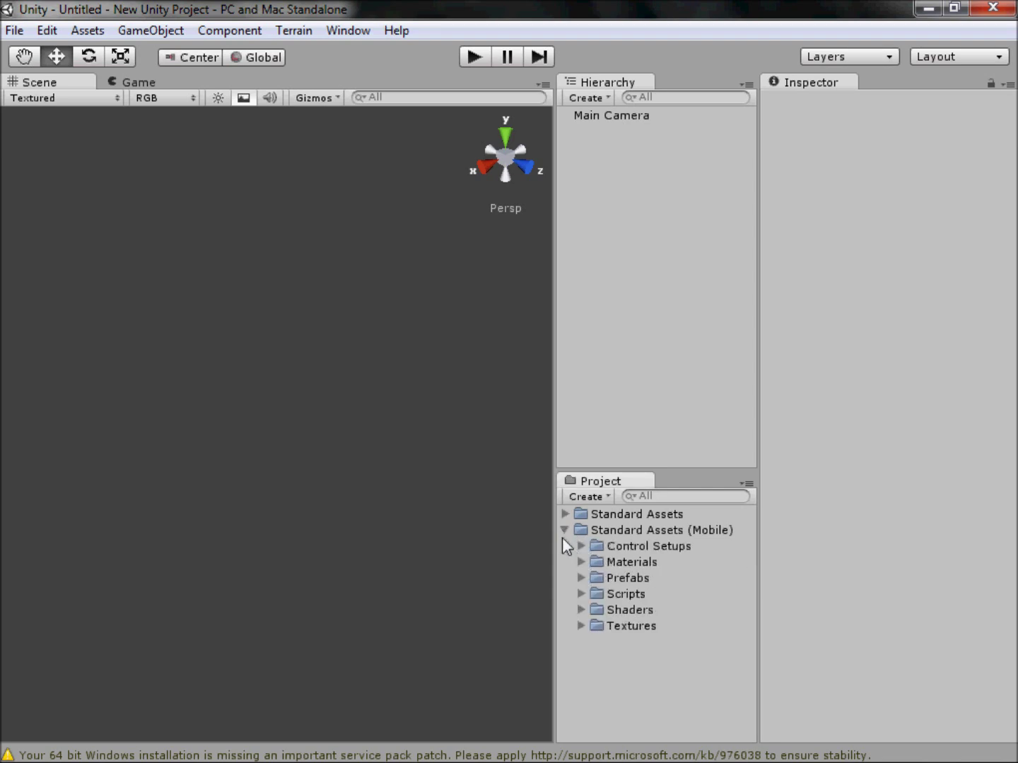
{"action": "left_click", "coordinate": [563, 544]}
{"action": "left_click", "coordinate": [565, 531]}
{"action": "left_click", "coordinate": [578, 589]}
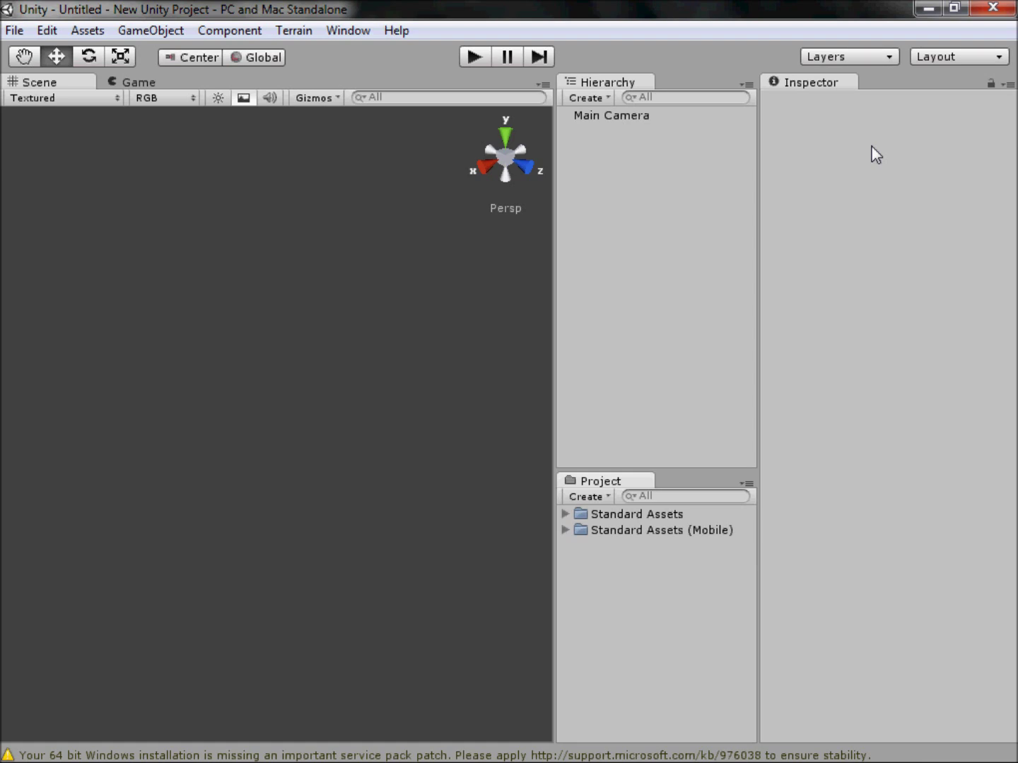
- Select the Main Camera and examine its name, active state and Transform component
{"action": "left_click", "coordinate": [610, 117]}
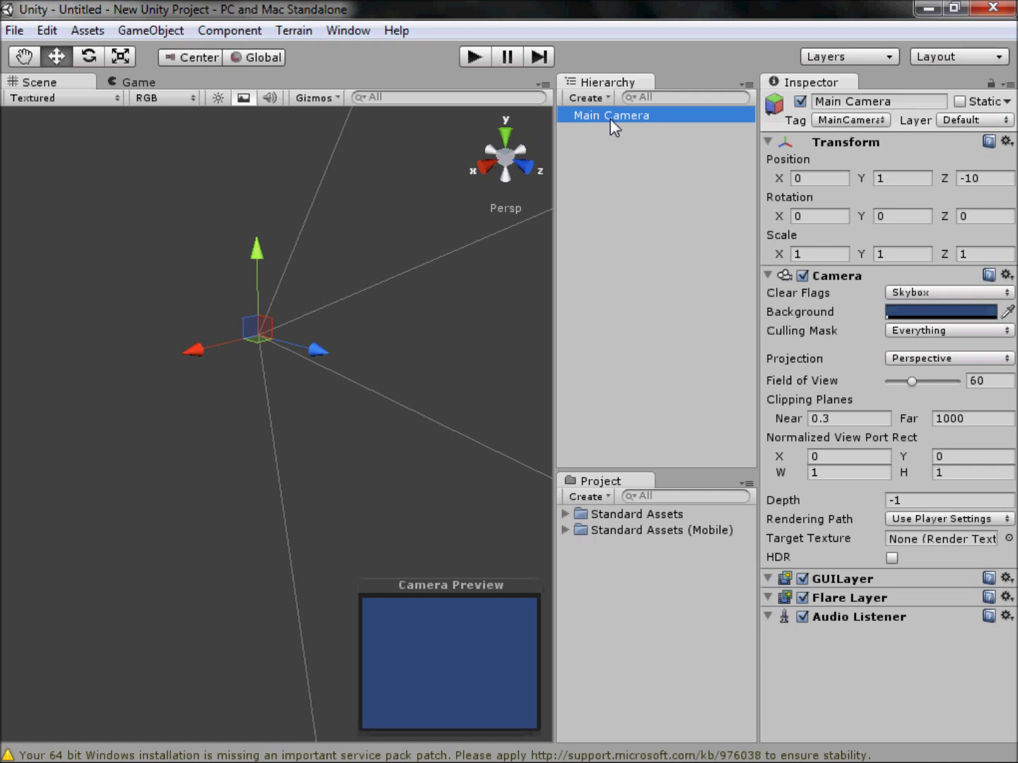
{"action": "left_click", "coordinate": [902, 103]}
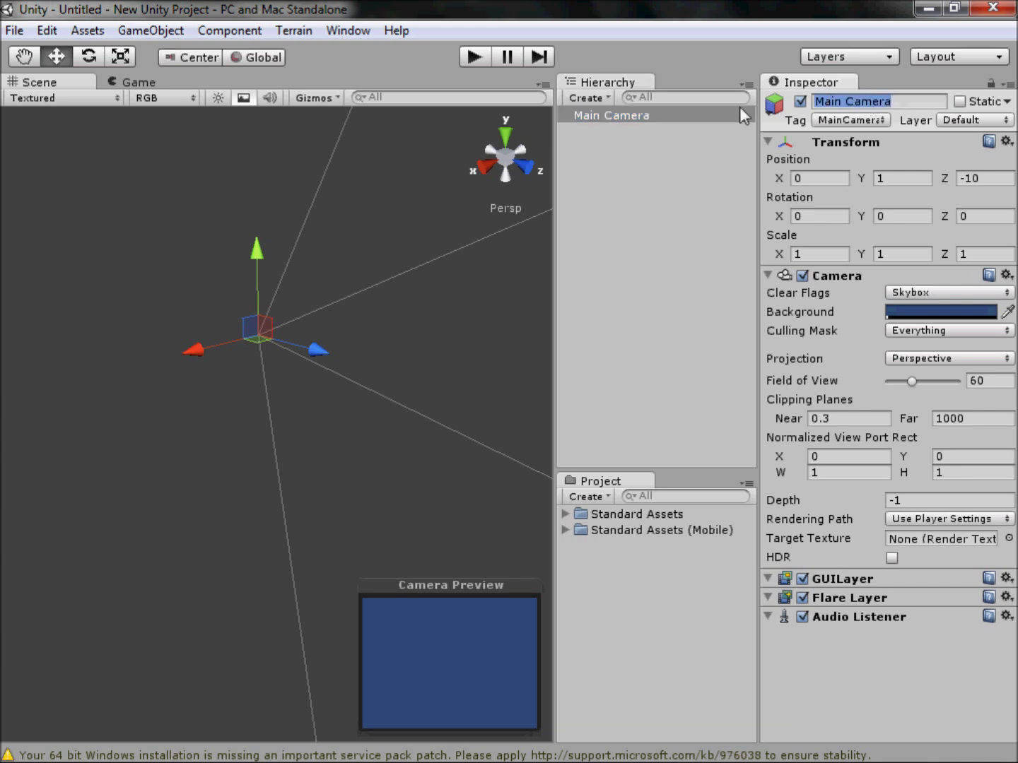
{"action": "left_click", "coordinate": [801, 104]}
{"action": "left_click", "coordinate": [801, 103]}
{"action": "left_click", "coordinate": [828, 139]}
{"action": "left_click", "coordinate": [825, 139]}
{"action": "left_click", "coordinate": [824, 139]}
{"action": "left_click", "coordinate": [824, 140]}
{"action": "key", "text": "super"}
{"action": "left_click", "coordinate": [675, 3]}
- Set the Main Camera's Field of View to 78 with its whole frustum shown from the Right view
{"action": "mouse_move", "coordinate": [914, 382]}
{"action": "left_mouse_down"}
{"action": "mouse_move", "coordinate": [924, 381]}
{"action": "mouse_move", "coordinate": [909, 381]}
{"action": "left_mouse_up"}
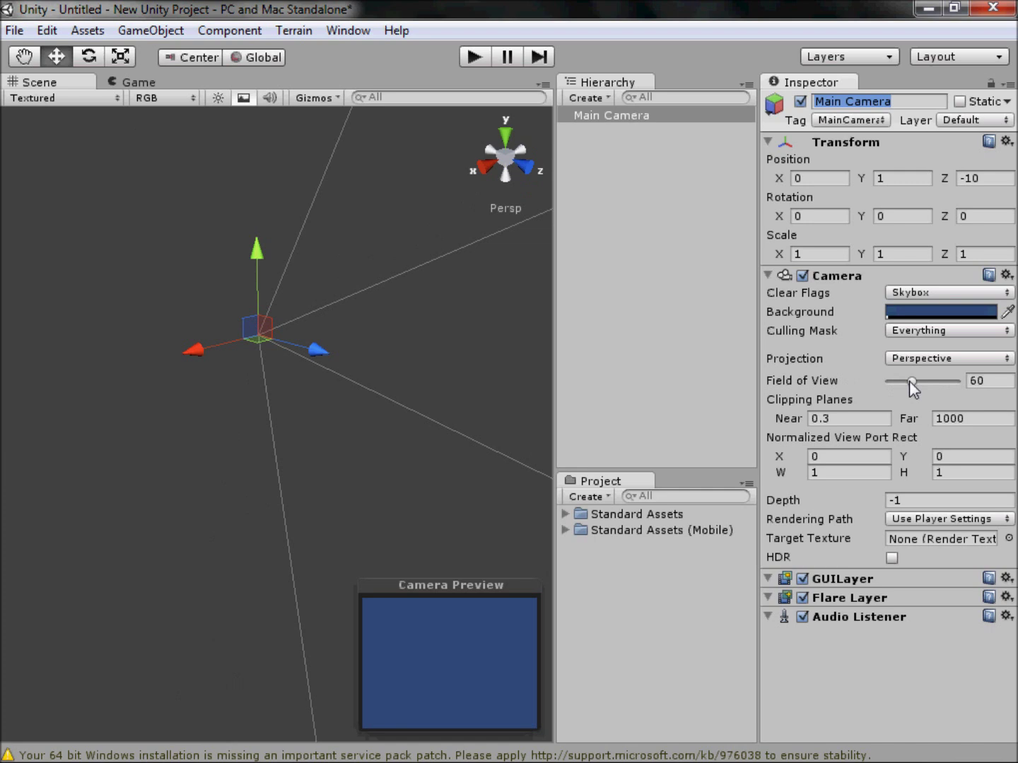
{"action": "left_click", "coordinate": [486, 170]}
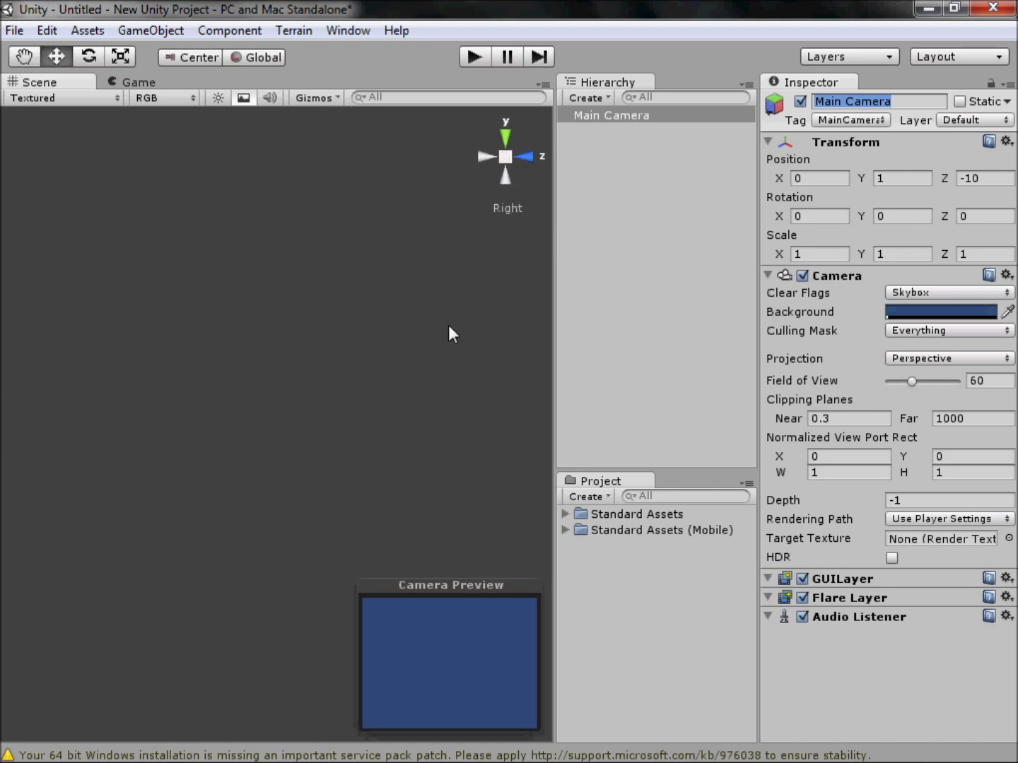
{"action": "left_click", "coordinate": [589, 118]}
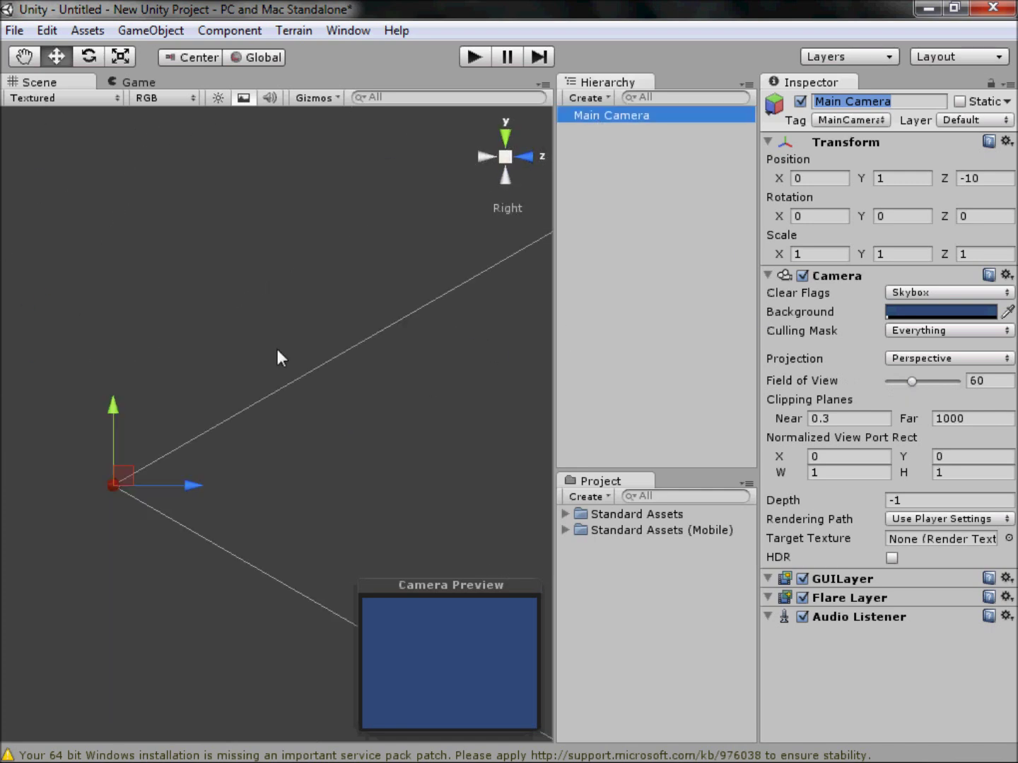
{"action": "middle_click_drag", "start_coordinate": [289, 471], "coordinate": [149, 466]}
{"action": "scroll", "coordinate": [174, 466], "scroll_direction": "down", "scroll_amount": 8}
{"action": "middle_click_drag", "start_coordinate": [299, 456], "coordinate": [276, 395]}
{"action": "scroll", "coordinate": [297, 413], "scroll_direction": "down", "scroll_amount": 5}
{"action": "scroll", "coordinate": [137, 333], "scroll_direction": "up", "scroll_amount": 2}
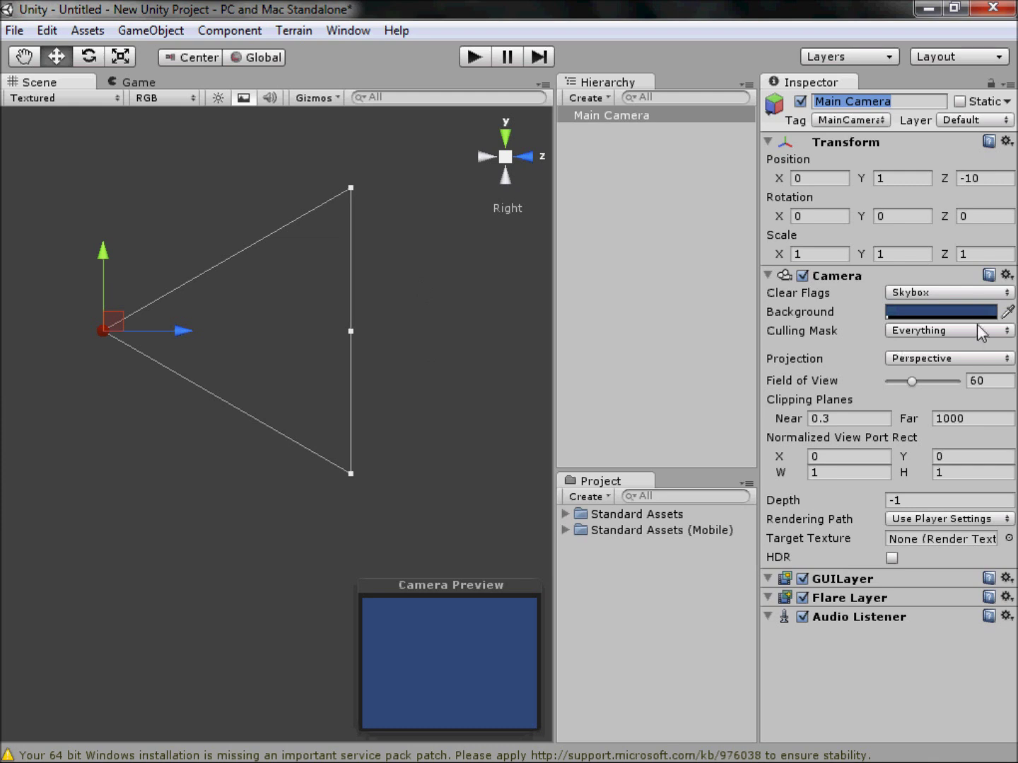
{"action": "mouse_move", "coordinate": [911, 380]}
{"action": "left_mouse_down"}
{"action": "mouse_move", "coordinate": [930, 381]}
{"action": "mouse_move", "coordinate": [918, 386]}
{"action": "left_mouse_up"}
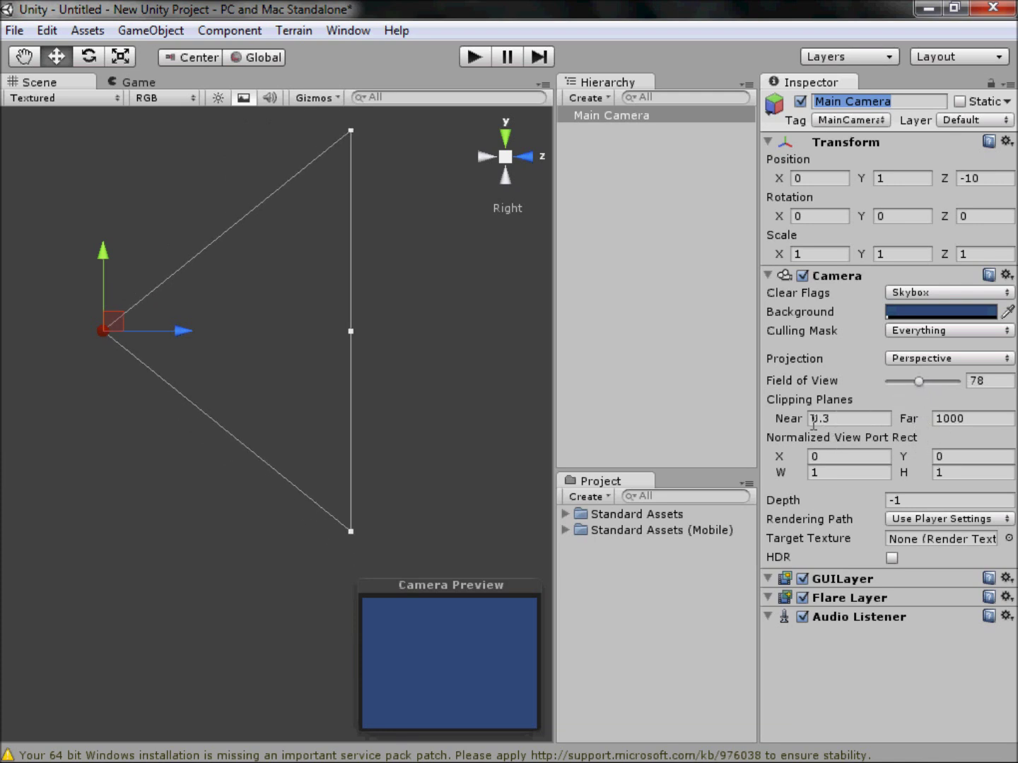
- Set the Main Camera's far clipping plane to about 1023.38 and deselect the camera
{"action": "left_click_drag", "start_coordinate": [921, 423], "coordinate": [55, 415]}
{"action": "left_click_drag", "start_coordinate": [278, 424], "coordinate": [695, 378]}
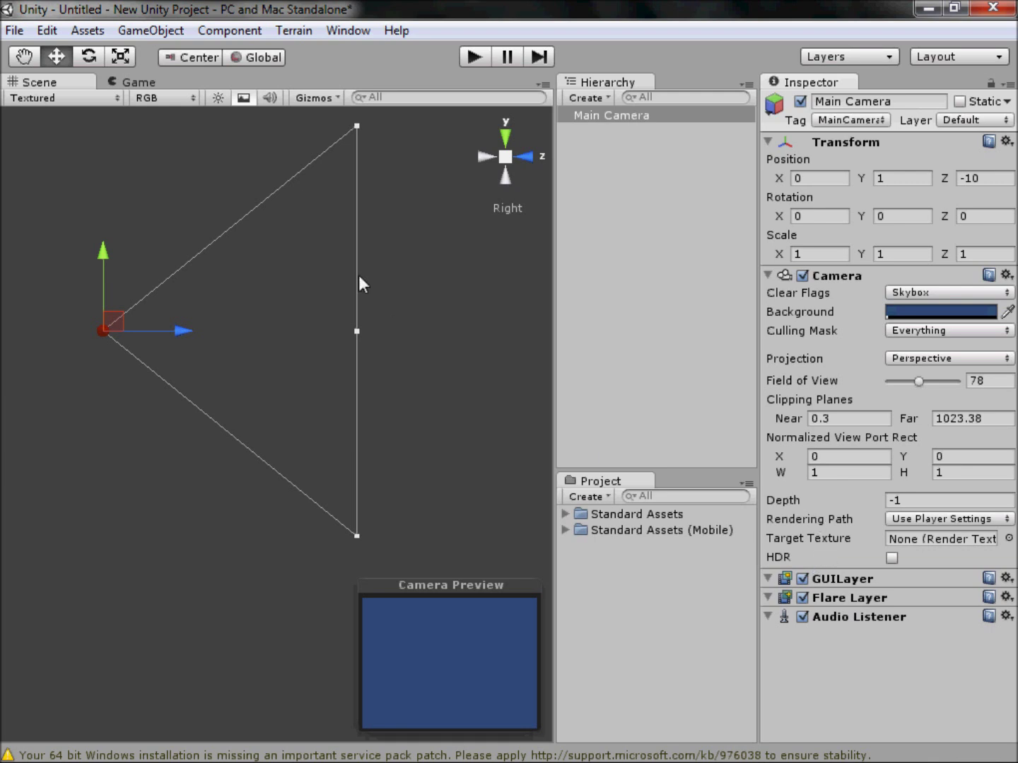
{"action": "left_click", "coordinate": [100, 187]}
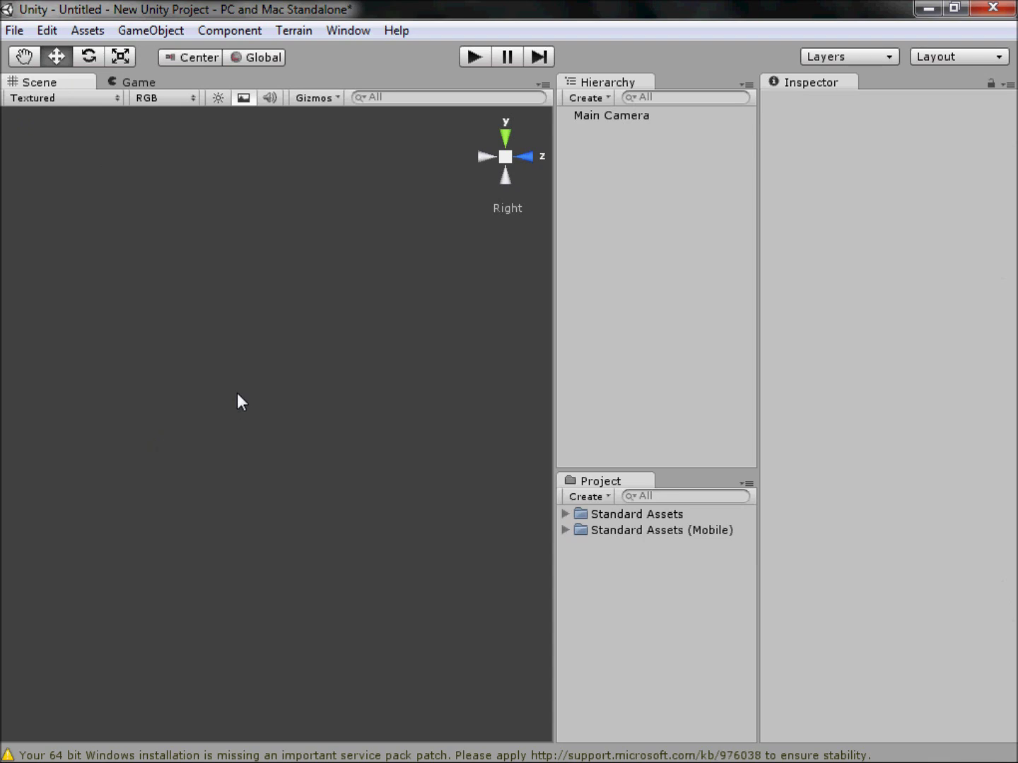
- Return the Scene view to perspective and try out box selection, panning and orbiting in the empty scene
{"action": "left_click", "coordinate": [507, 159]}
{"action": "left_click_drag", "start_coordinate": [161, 165], "coordinate": [309, 357]}
{"action": "left_click_drag", "start_coordinate": [302, 302], "coordinate": [178, 378]}
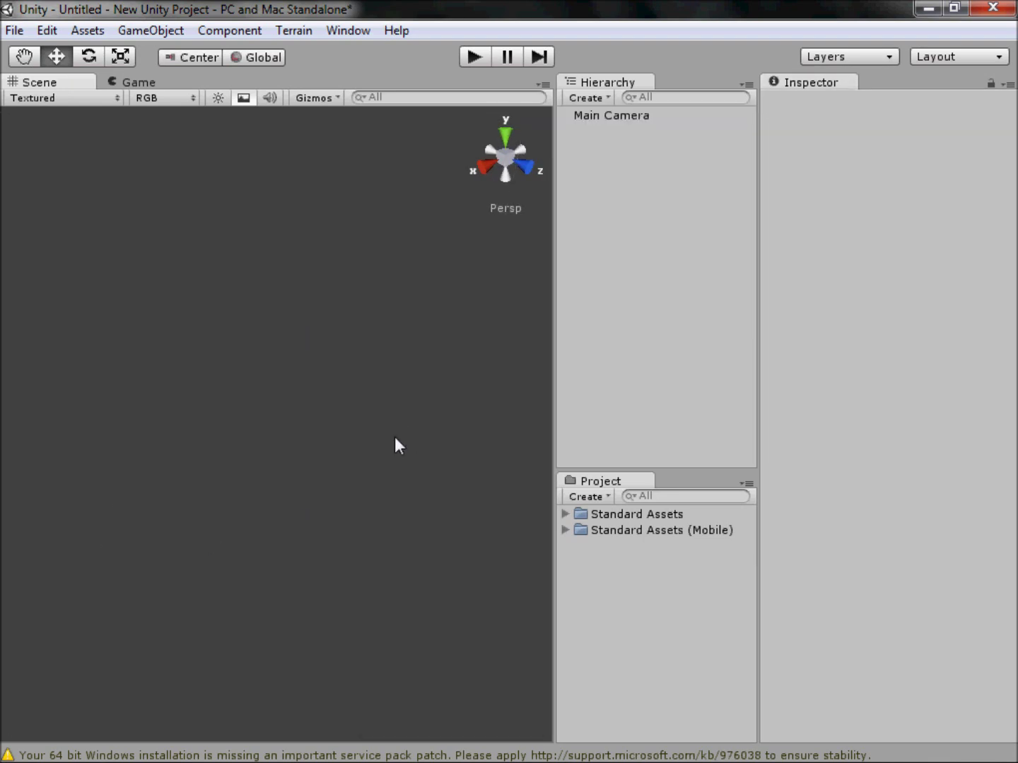
{"action": "middle_click_drag", "start_coordinate": [375, 442], "coordinate": [224, 448]}
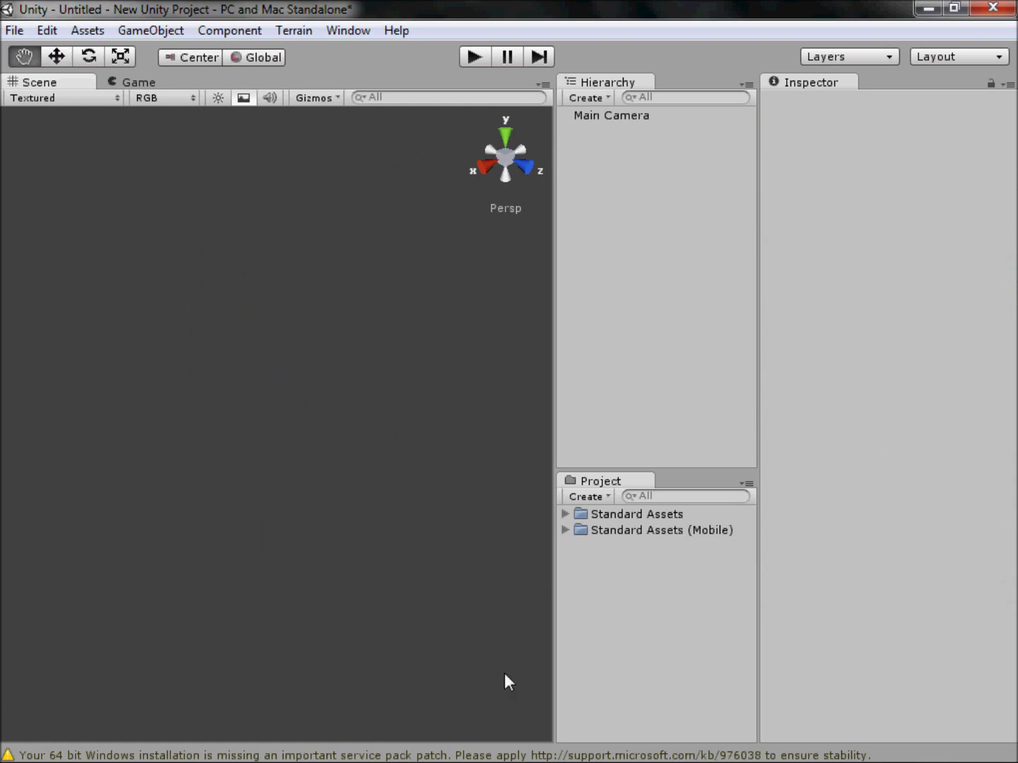
{"action": "middle_click_drag", "start_coordinate": [384, 560], "coordinate": [239, 526]}
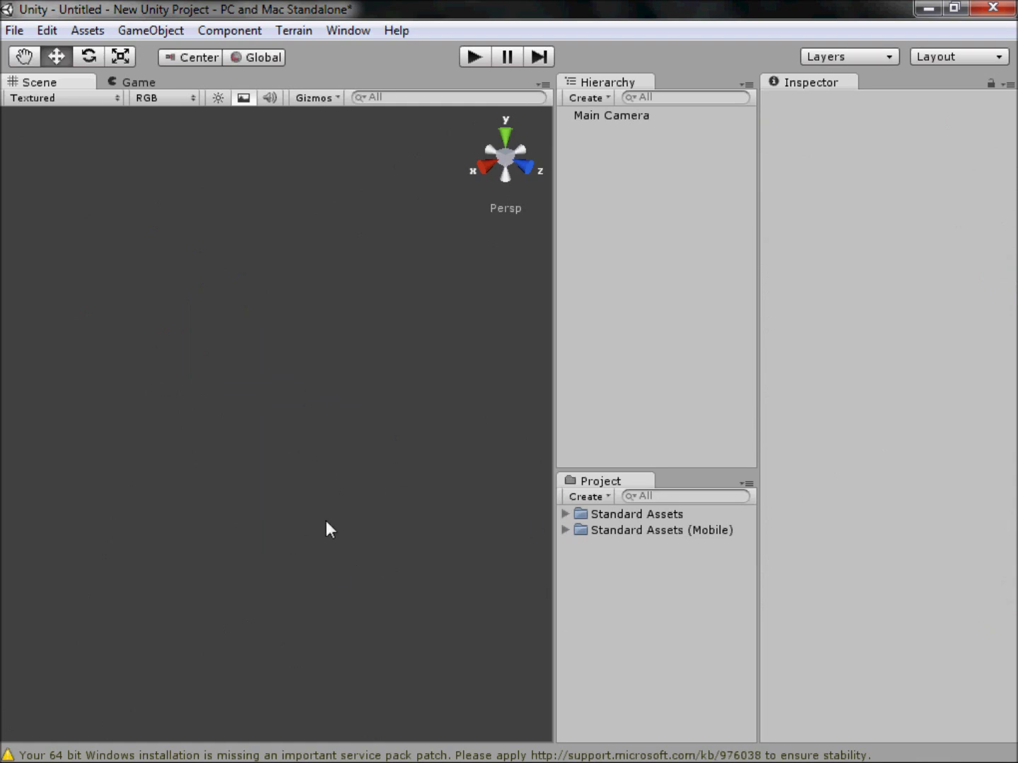
{"action": "left_click_drag", "start_coordinate": [328, 522], "coordinate": [274, 551], "text": "alt"}
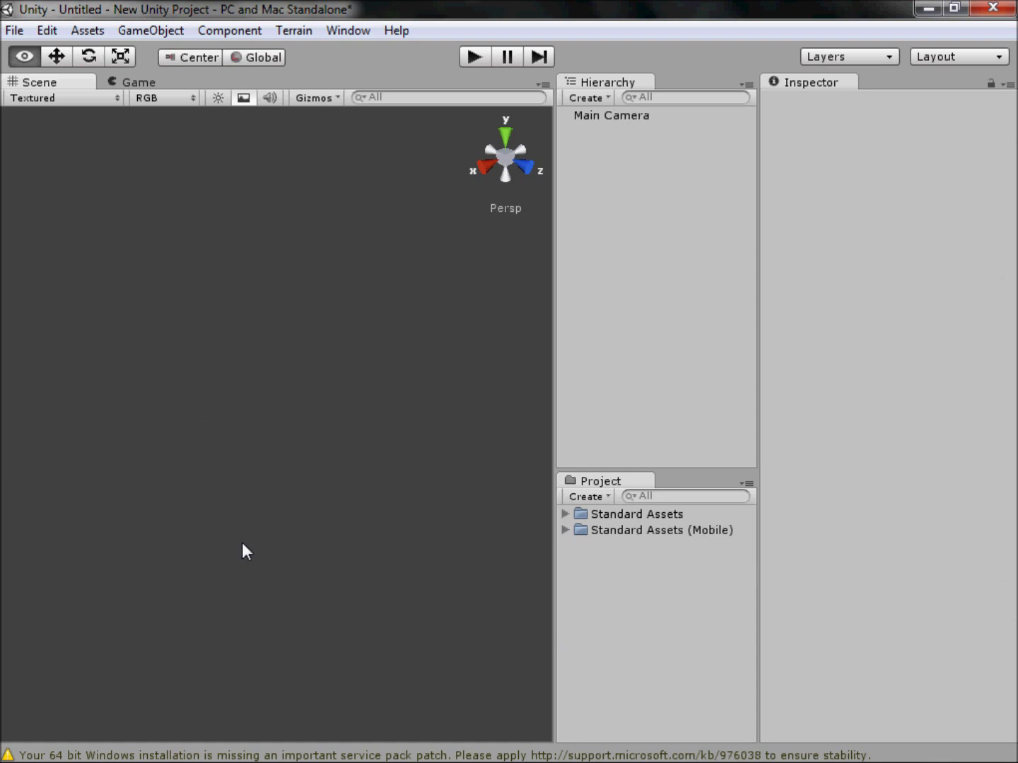
{"action": "left_click_drag", "start_coordinate": [201, 550], "coordinate": [288, 512], "text": "alt"}
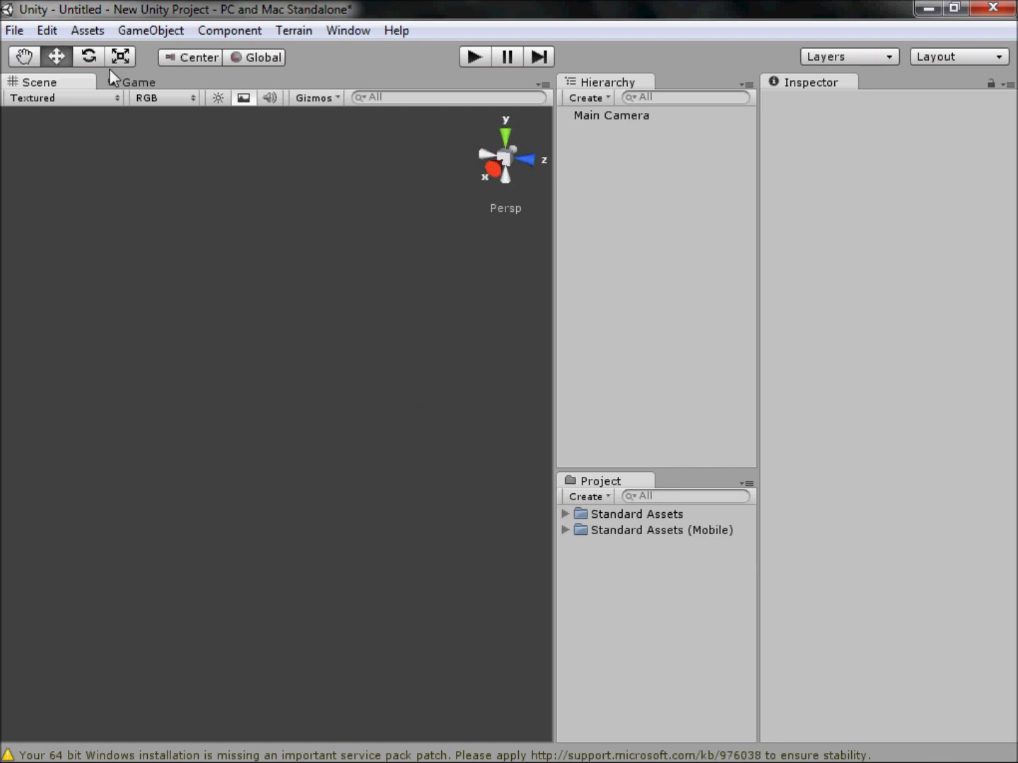
- Test-run the game maximized, disable Maximize on Play, and test-run it again within the Game view
{"action": "left_click", "coordinate": [141, 85]}
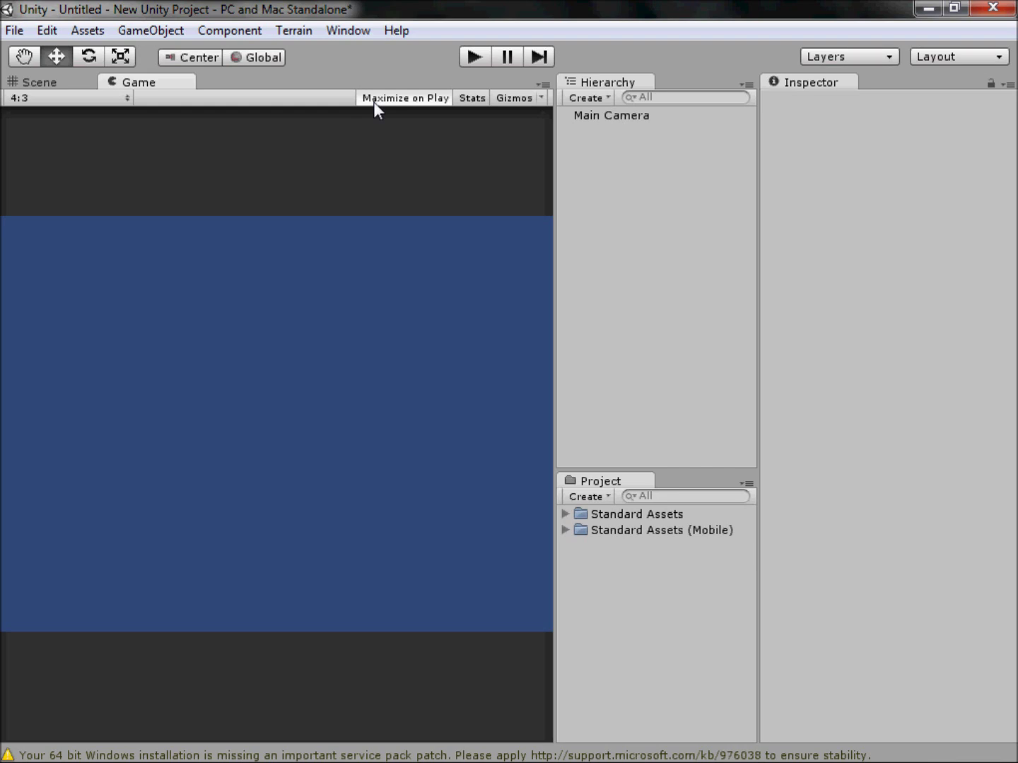
{"action": "left_click", "coordinate": [476, 57]}
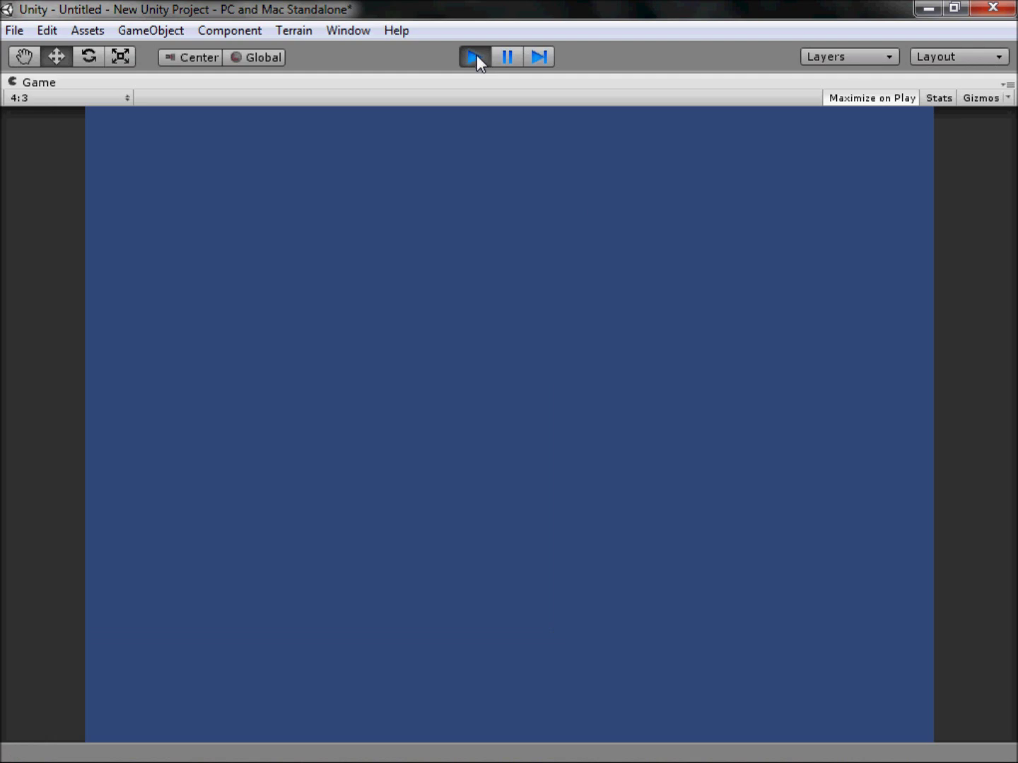
{"action": "left_click", "coordinate": [476, 56]}
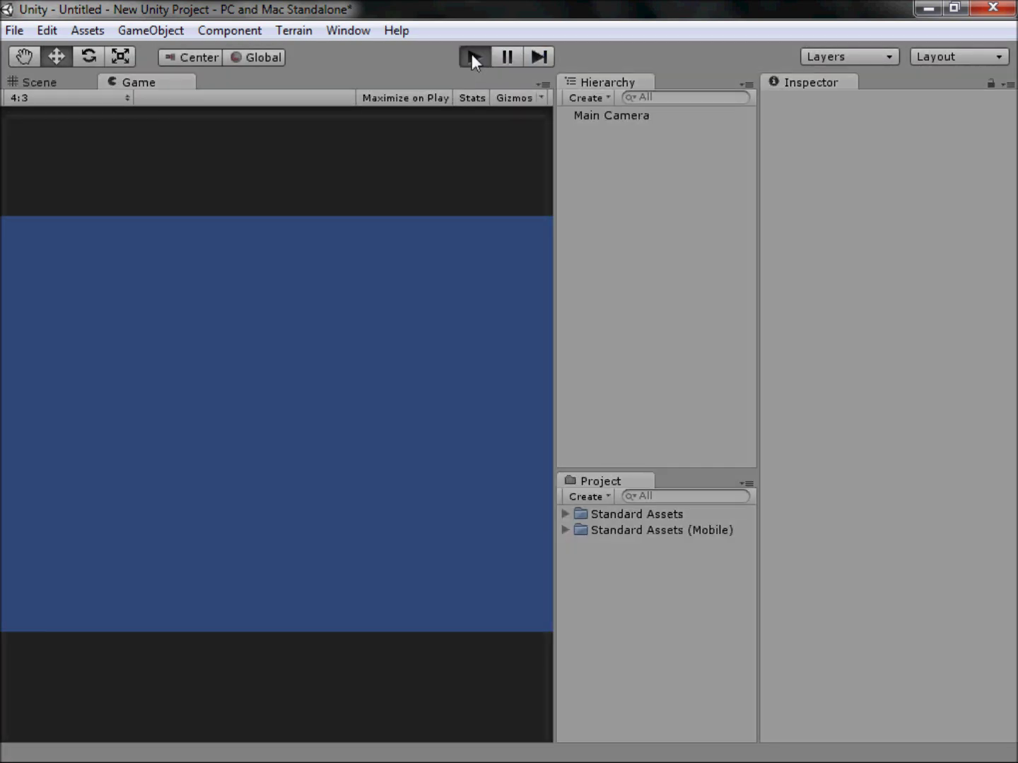
{"action": "left_click", "coordinate": [473, 57]}
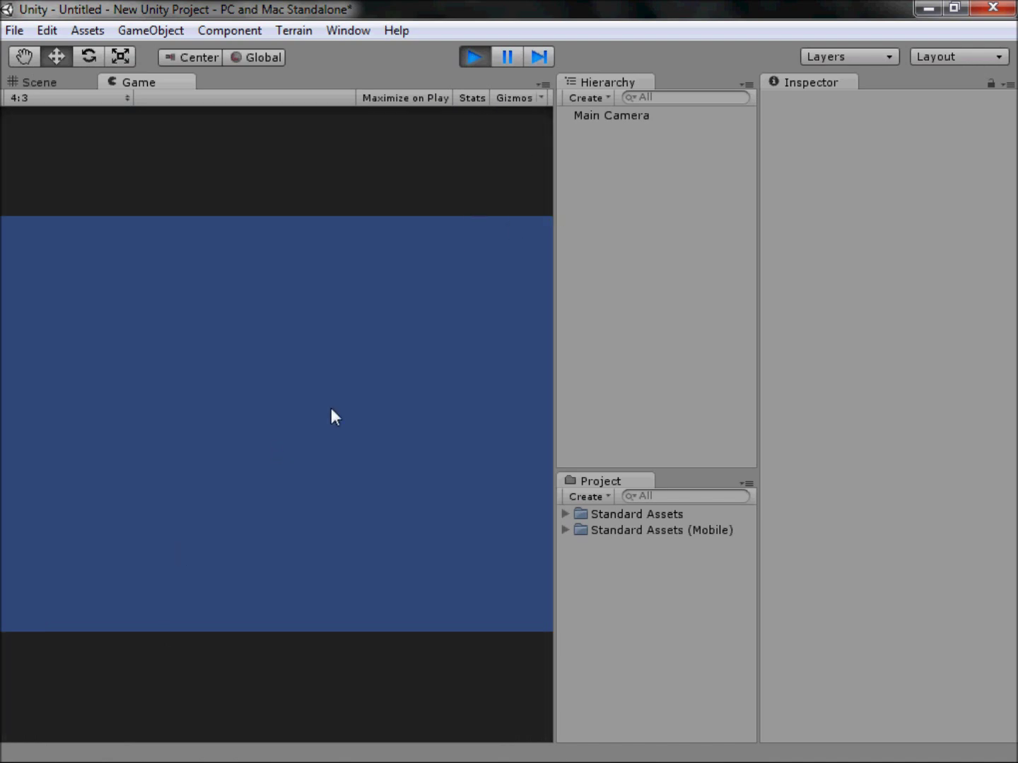
{"action": "left_click", "coordinate": [474, 56]}
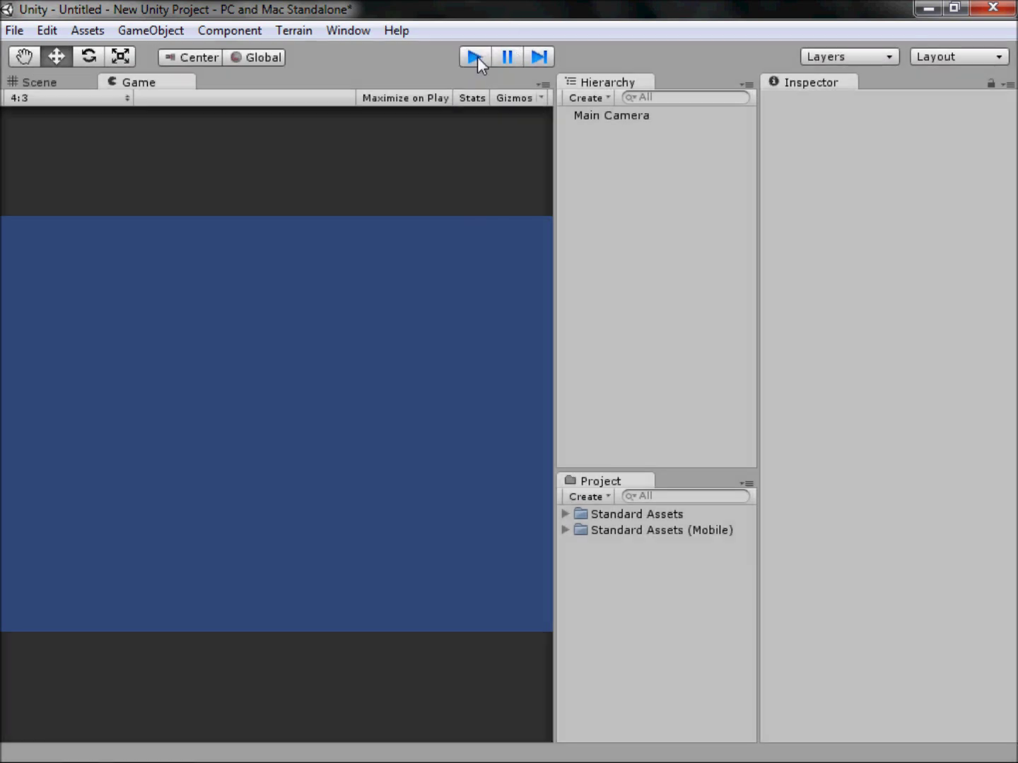
- Go back to the Scene view and look at the scene along different axes, ending in the default perspective orientation
{"action": "left_click", "coordinate": [47, 82]}
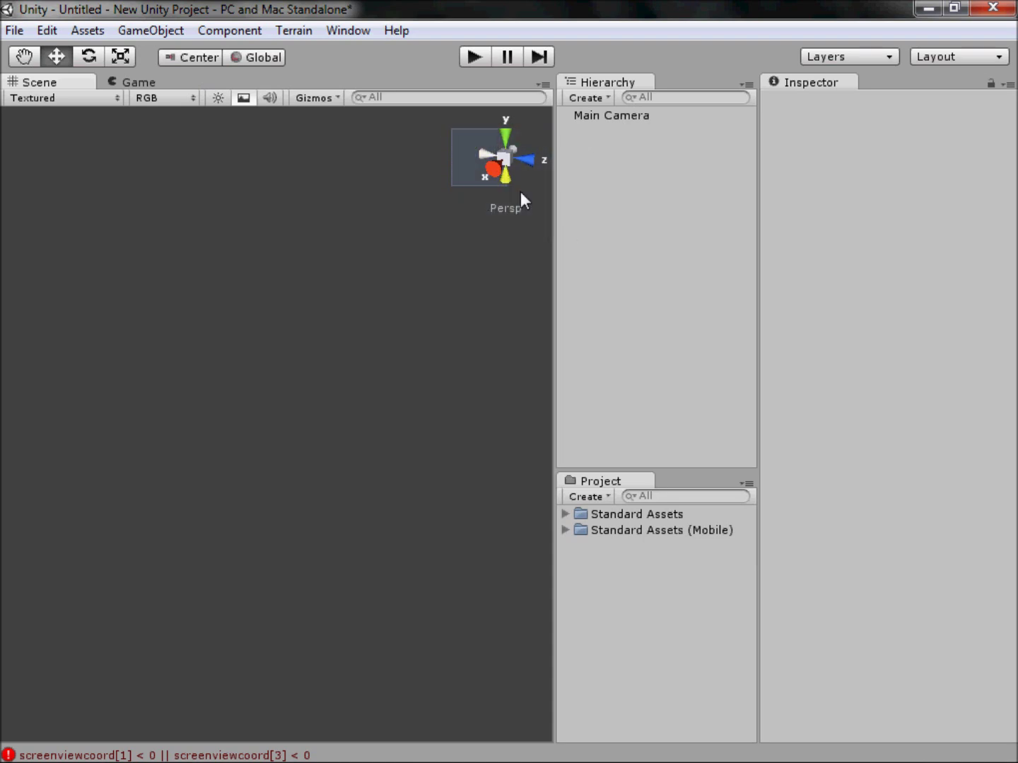
{"action": "left_click", "coordinate": [509, 156]}
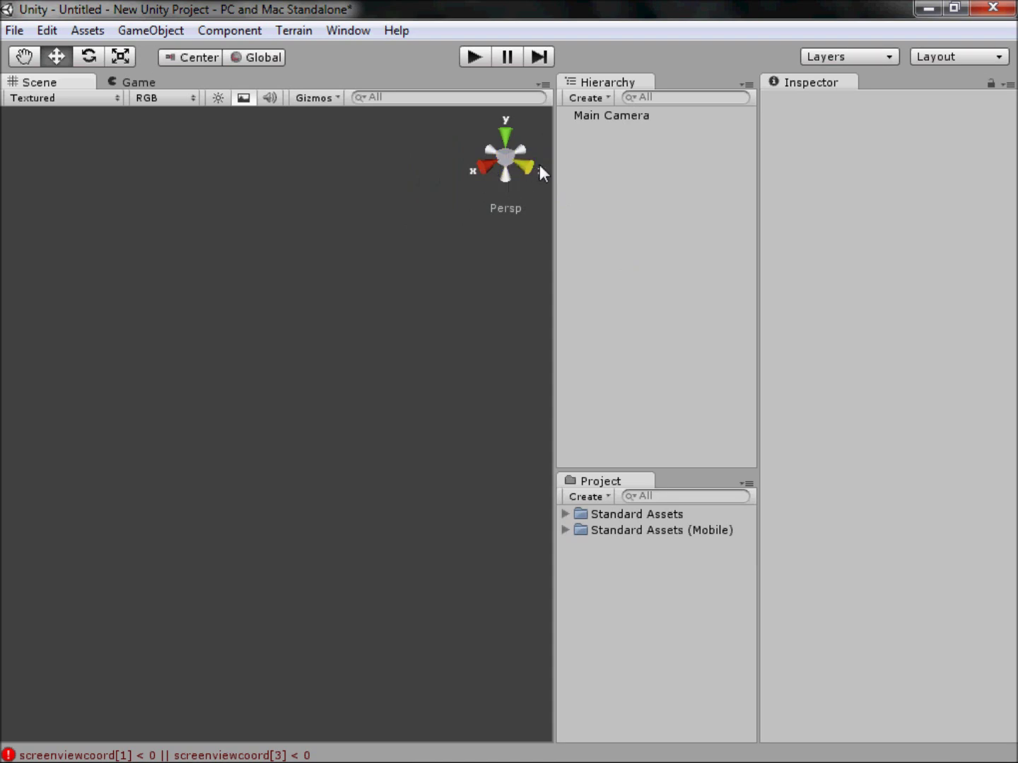
{"action": "left_click", "coordinate": [477, 162]}
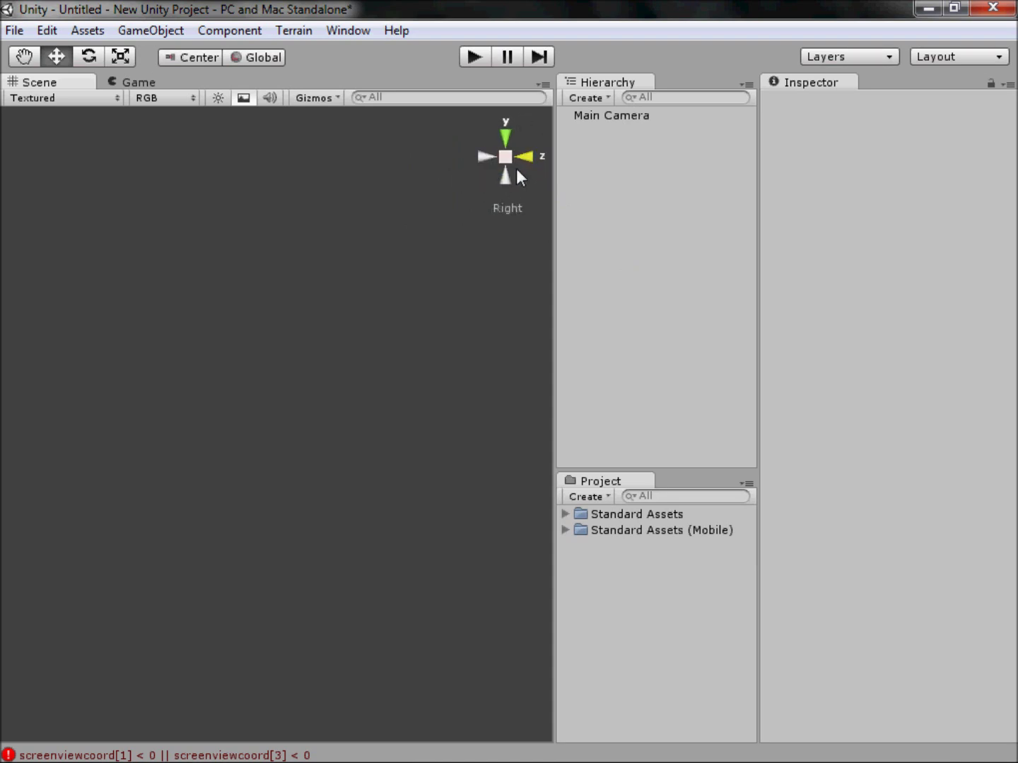
{"action": "left_click", "coordinate": [531, 160]}
{"action": "left_click", "coordinate": [509, 159]}
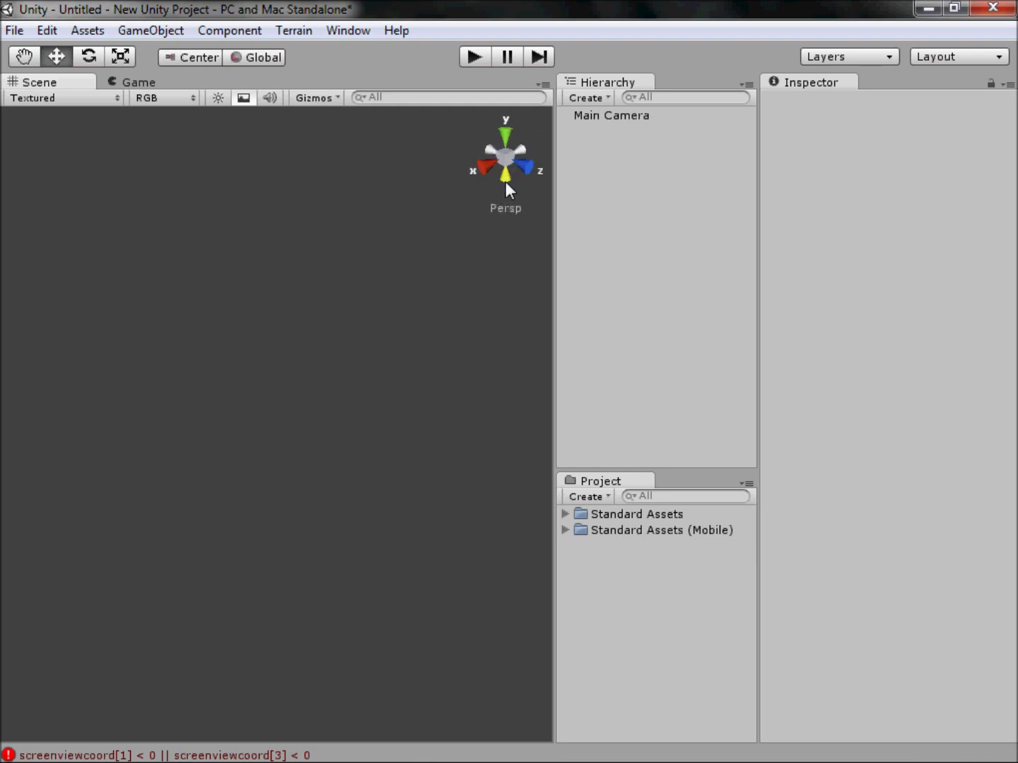
{"action": "left_click", "coordinate": [506, 179]}
{"action": "left_click", "coordinate": [506, 155]}
{"action": "left_click", "coordinate": [512, 156]}
{"action": "left_click", "coordinate": [503, 158]}
{"action": "left_click_drag", "start_coordinate": [438, 317], "coordinate": [311, 538]}
- Inspect and clear the screenviewcoord error in the Console, closing both MonoDevelop and the Console window
{"action": "left_click", "coordinate": [136, 754]}
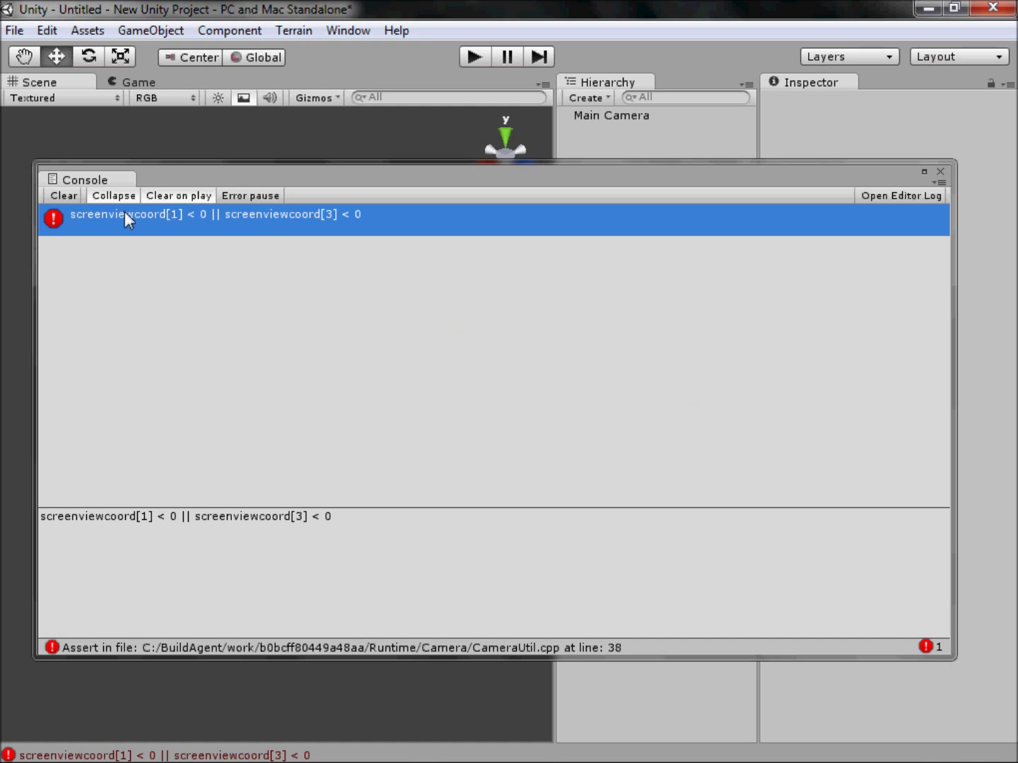
{"action": "double_click", "coordinate": [520, 523]}
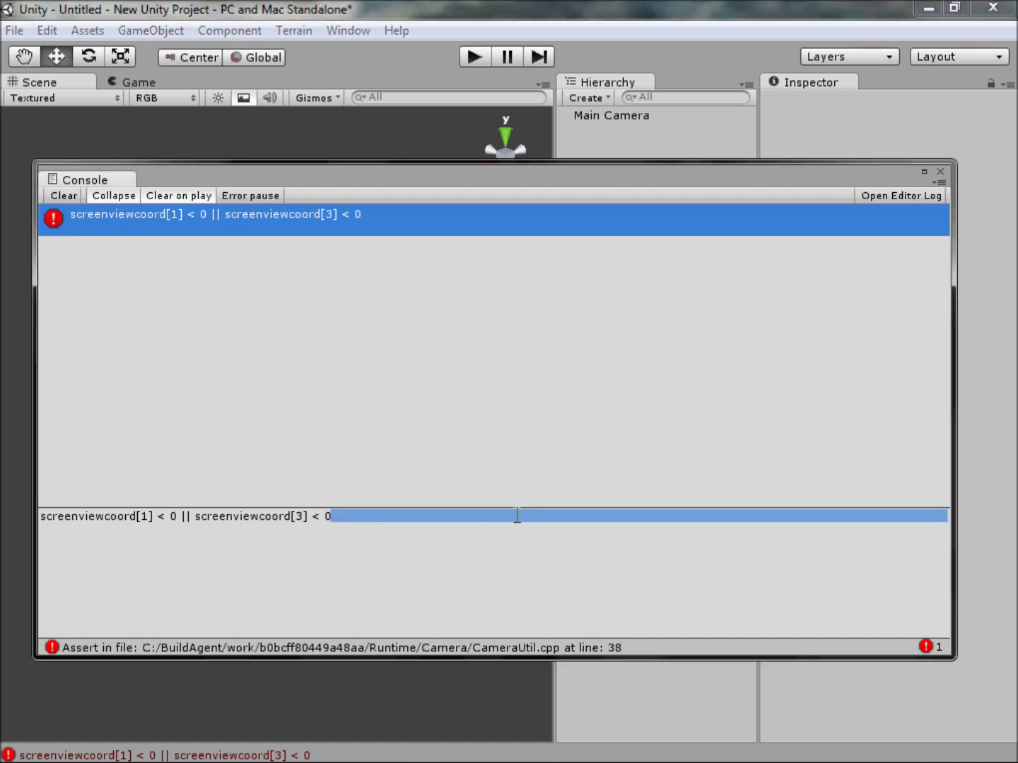
{"action": "left_click", "coordinate": [423, 552]}
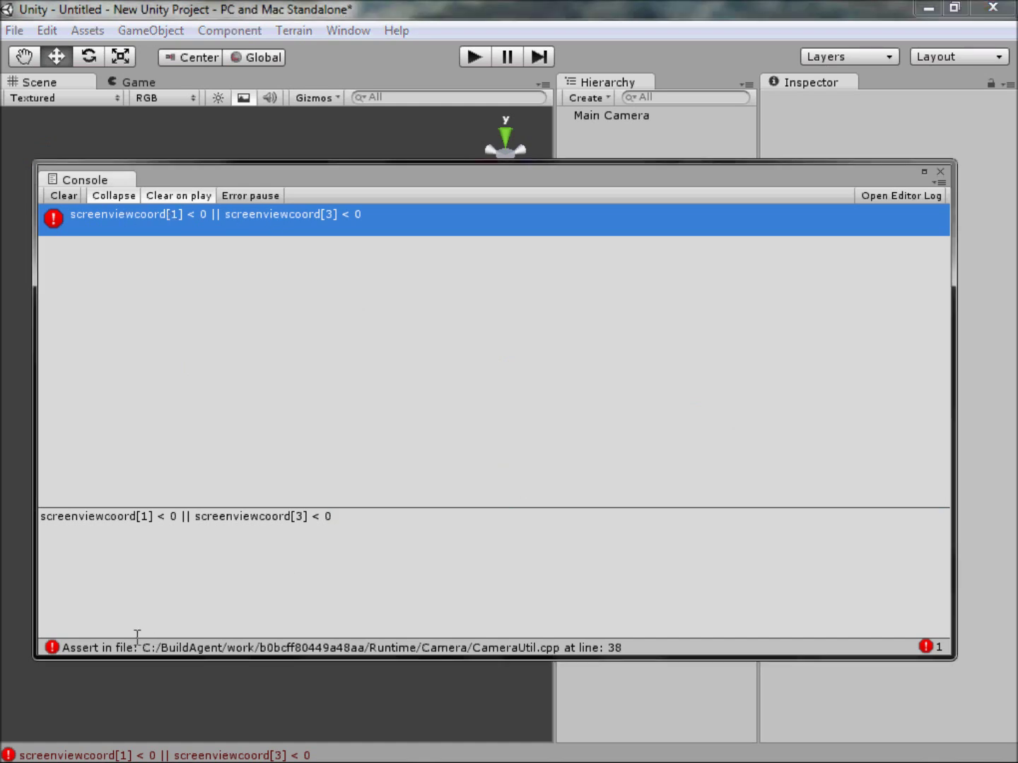
{"action": "left_click", "coordinate": [61, 201]}
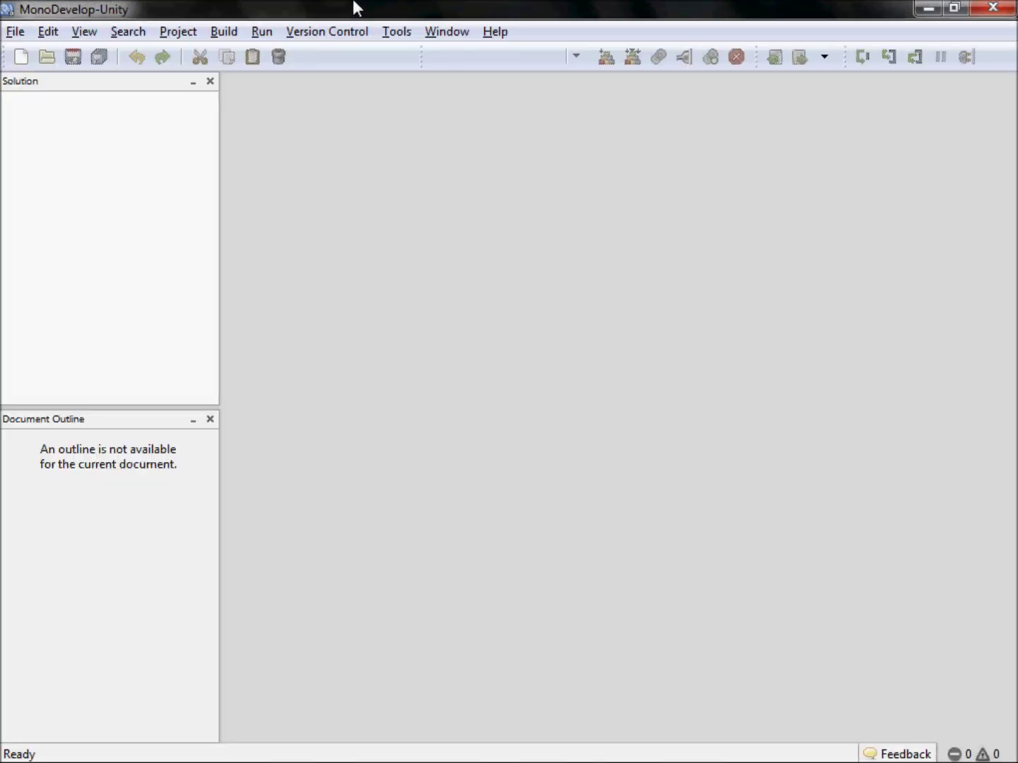
{"action": "left_click", "coordinate": [996, 8]}
{"action": "left_click", "coordinate": [259, 359]}
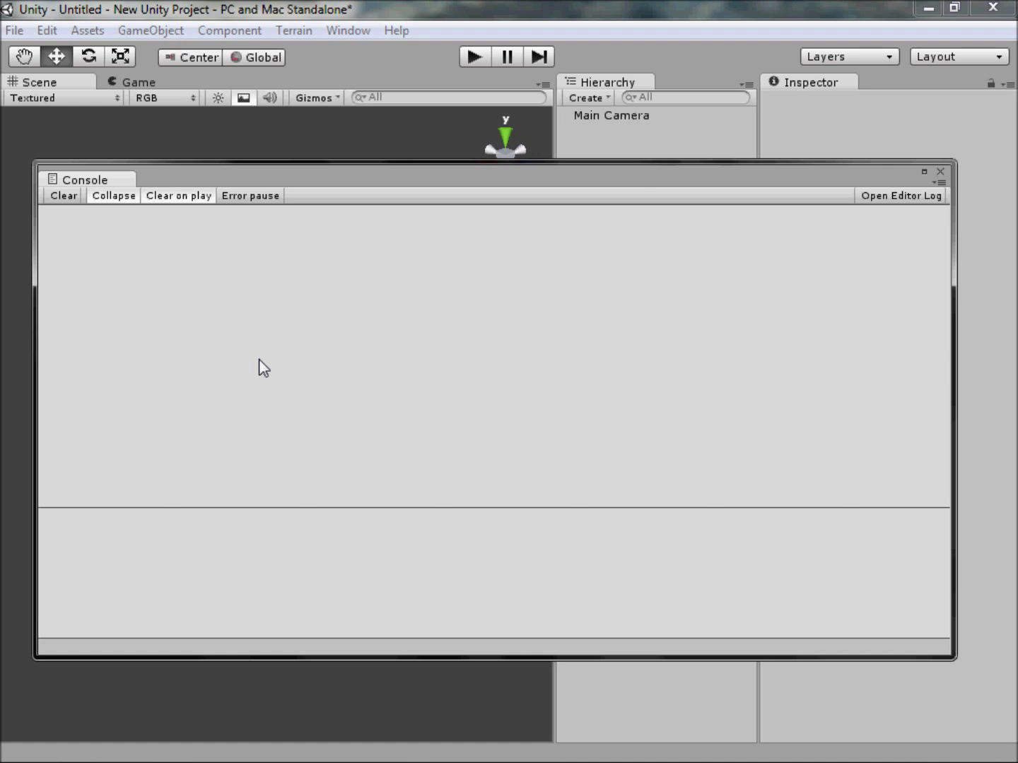
{"action": "left_click", "coordinate": [938, 172]}
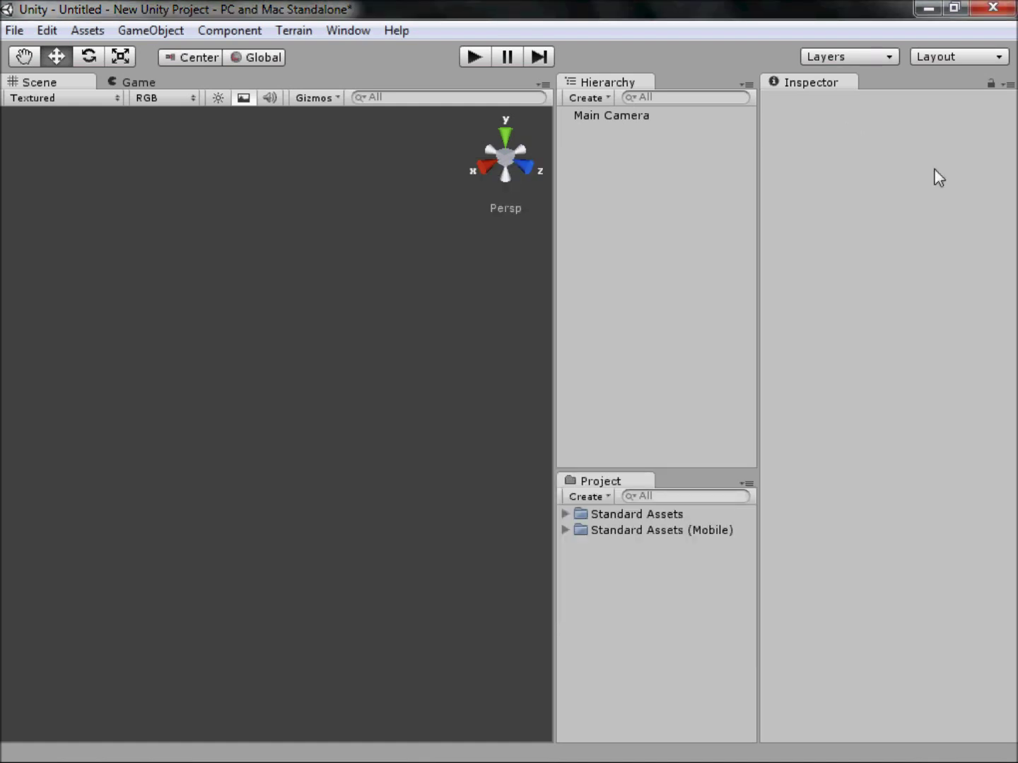
{"action": "left_click_drag", "start_coordinate": [187, 248], "coordinate": [301, 461]}
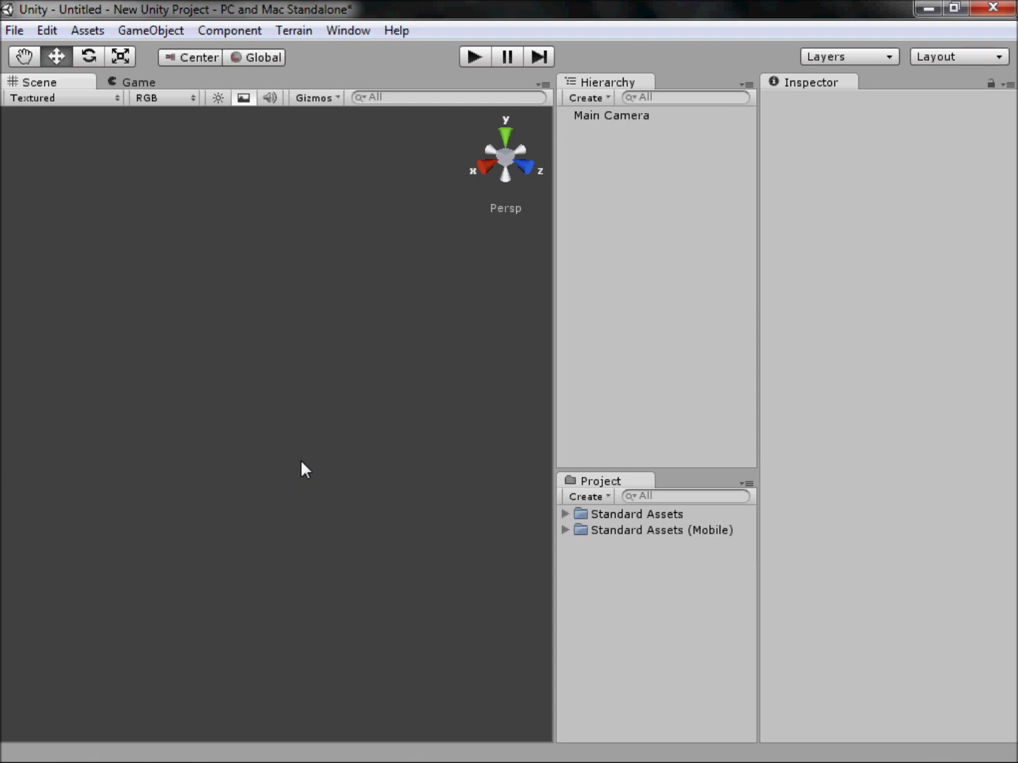
- Add a cube primitive to the empty scene
{"action": "left_click_drag", "start_coordinate": [297, 286], "coordinate": [338, 334]}
{"action": "left_click", "coordinate": [145, 28]}
{"action": "mouse_move", "coordinate": [212, 84]}
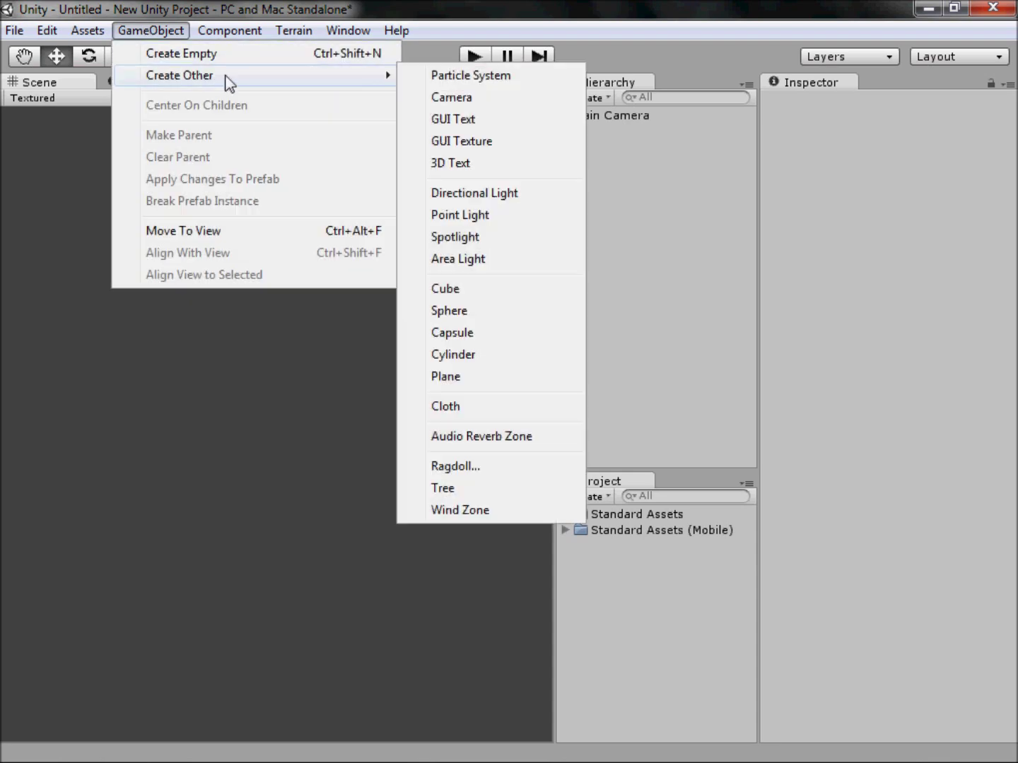
{"action": "left_click", "coordinate": [471, 289]}
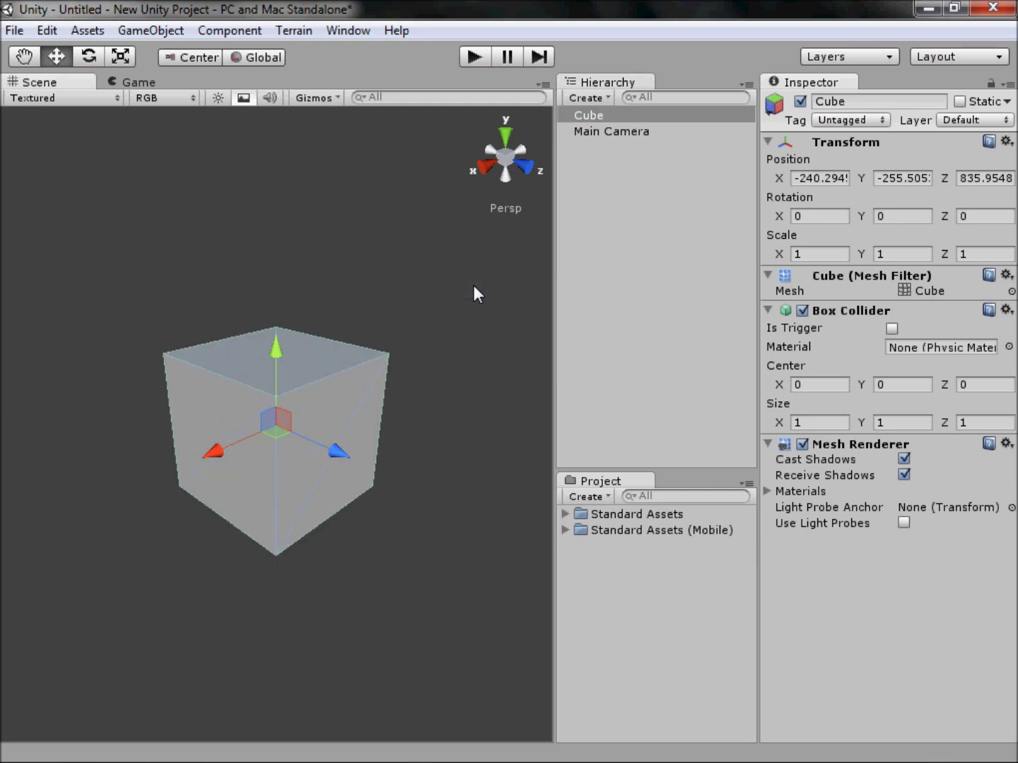
{"action": "left_click", "coordinate": [402, 282]}
{"action": "left_click", "coordinate": [324, 399]}
- Scale the cube into a wide, thin slab measuring 50 in X, 0.3 in Y and 50 in Z
{"action": "left_click", "coordinate": [835, 255]}
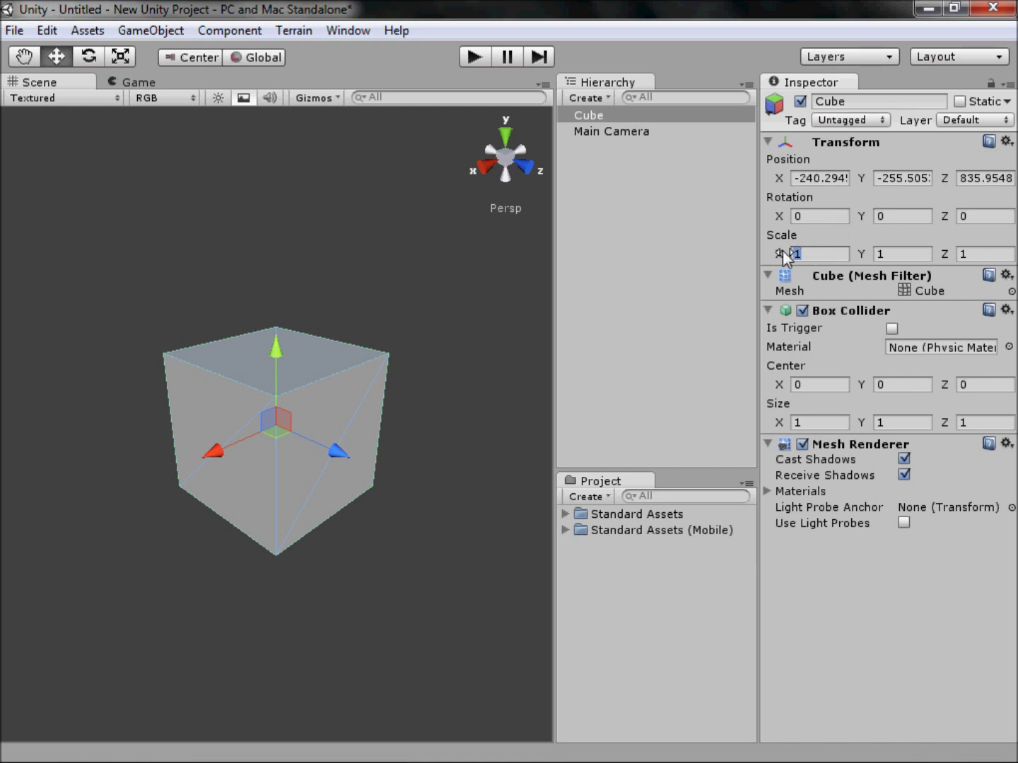
{"action": "type", "text": "50"}
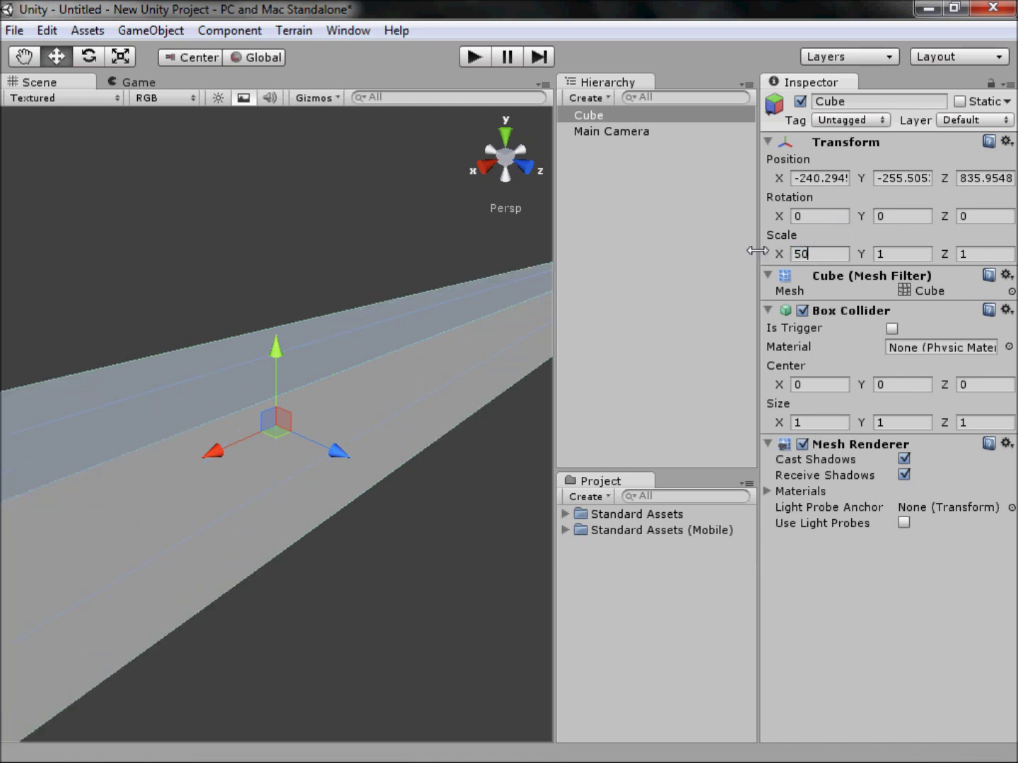
{"action": "key", "text": "Tab"}
{"action": "type", "text": "0.3"}
{"action": "key", "text": "Tab"}
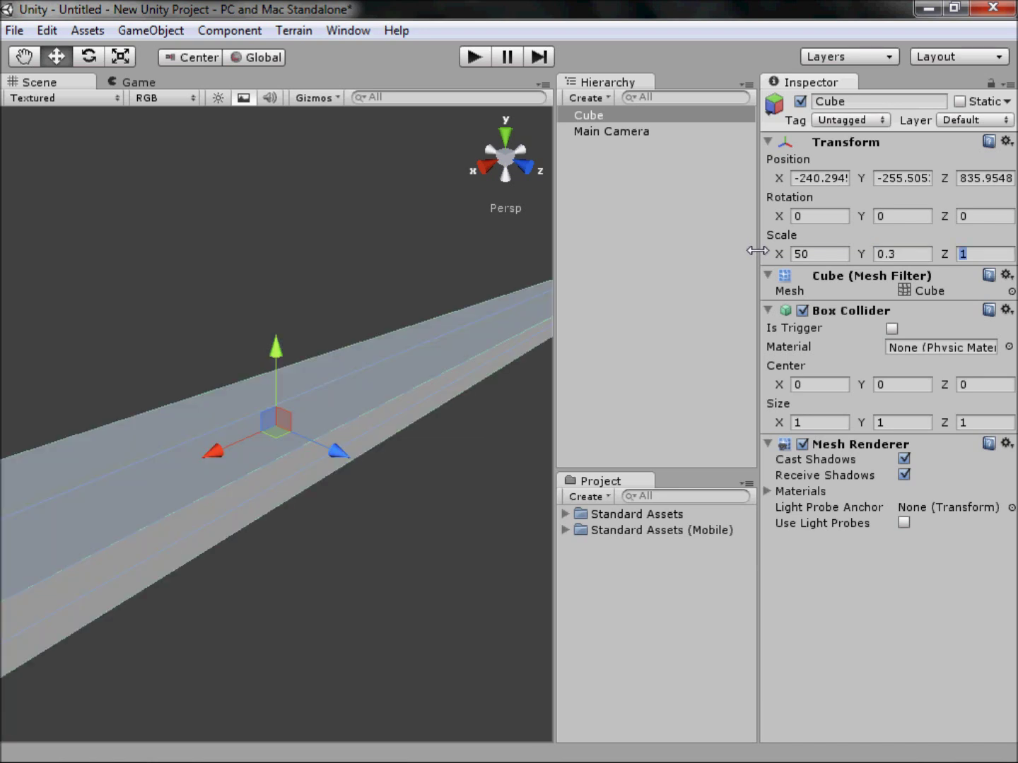
{"action": "type", "text": "50"}
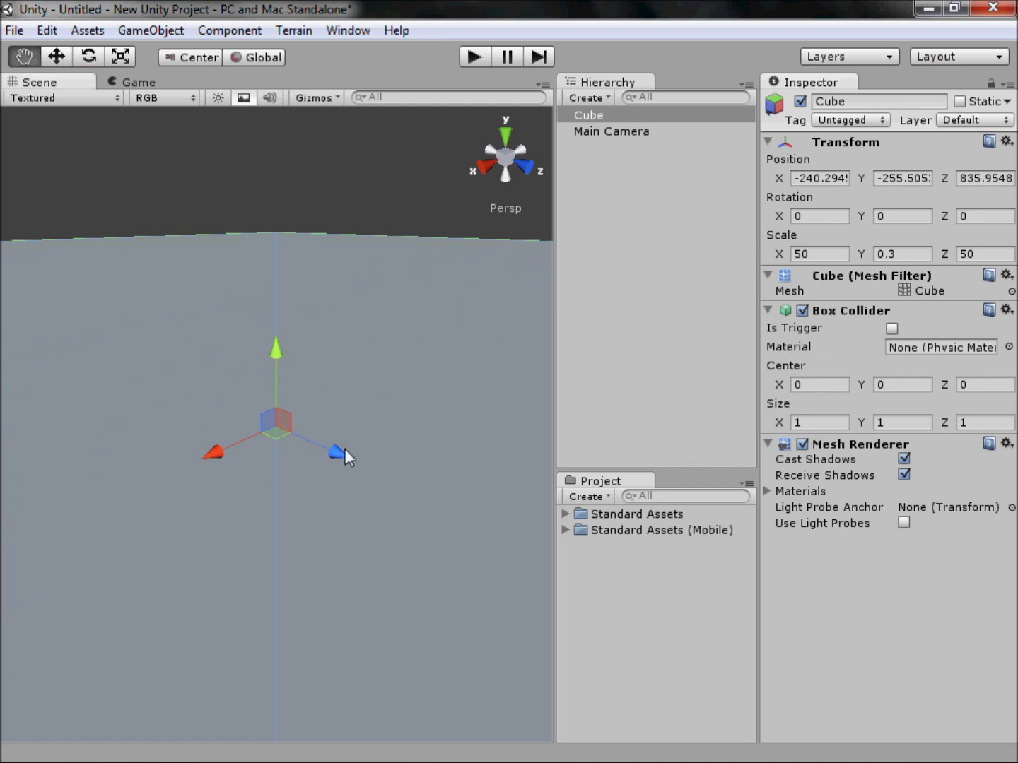
{"action": "scroll", "coordinate": [346, 449], "scroll_direction": "down", "scroll_amount": 6}
{"action": "scroll", "coordinate": [382, 379], "scroll_direction": "down", "scroll_amount": 2}
{"action": "left_click", "coordinate": [418, 347]}
{"action": "scroll", "coordinate": [337, 530], "scroll_direction": "up", "scroll_amount": 3}
{"action": "left_click", "coordinate": [335, 523]}
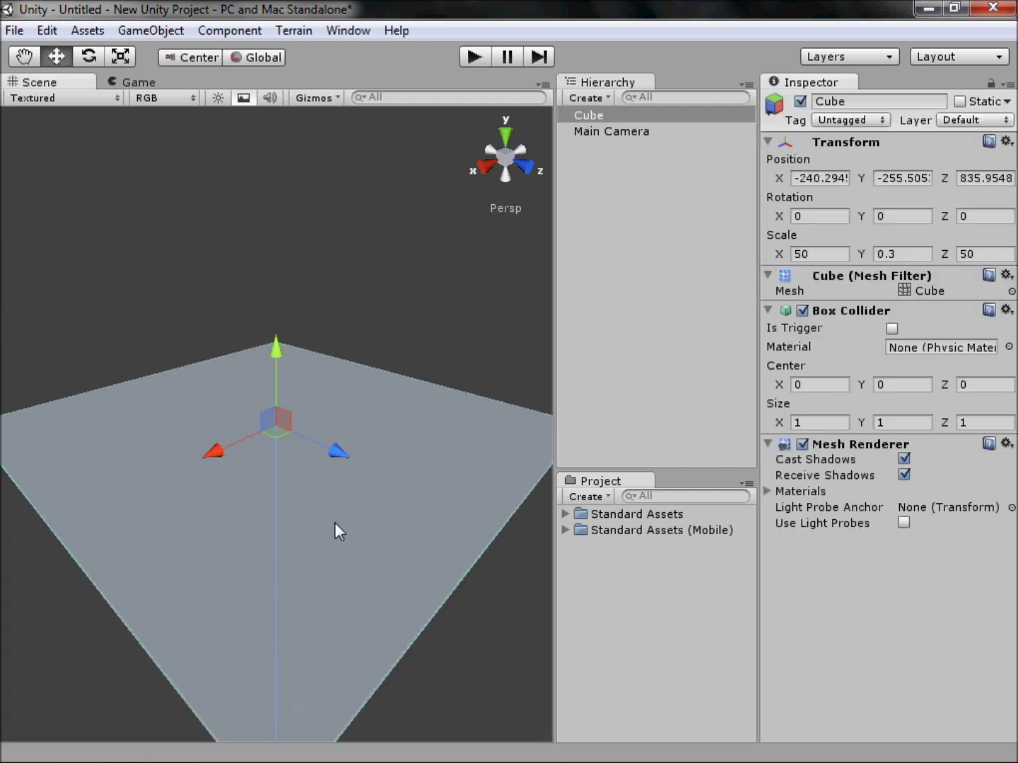
- Rename the slab Floor and try selecting and deselecting it, ending with nothing selected
{"action": "left_click", "coordinate": [884, 100]}
{"action": "type", "text": "Floor"}
{"action": "key", "text": "Return"}
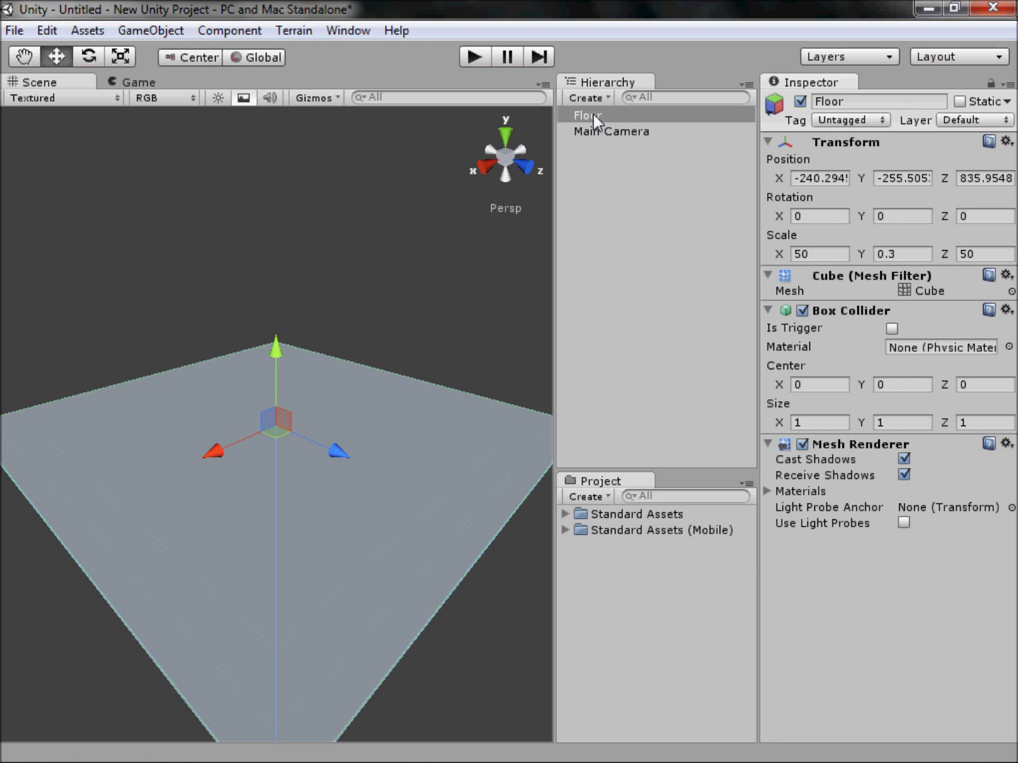
{"action": "left_click", "coordinate": [654, 188]}
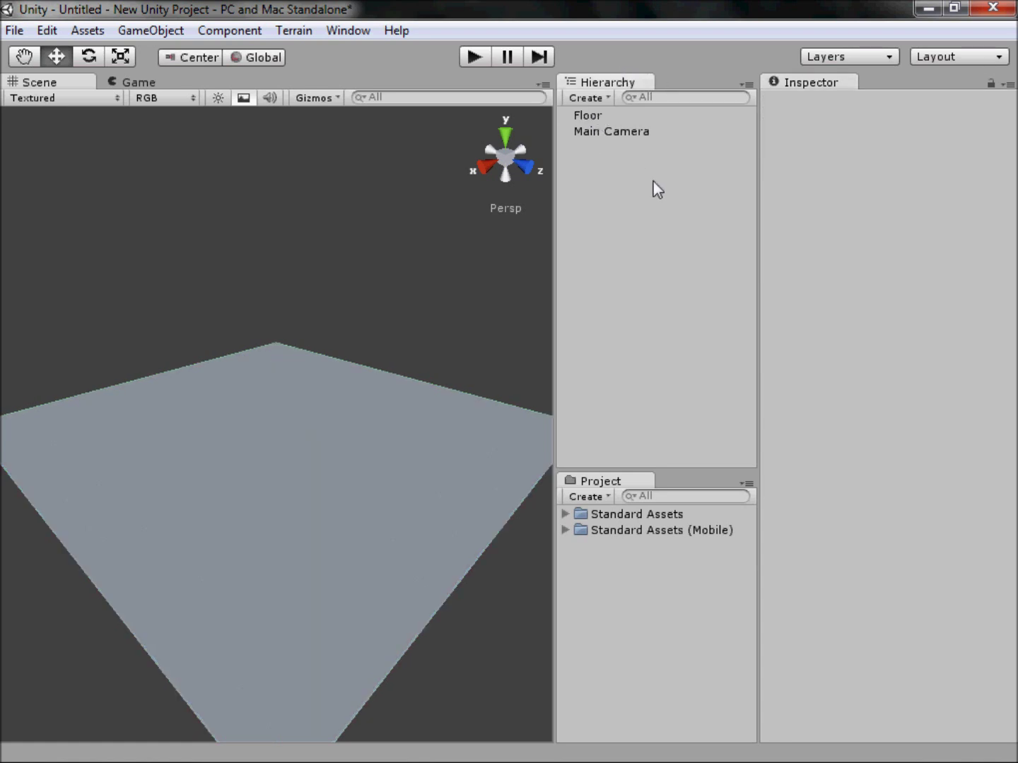
{"action": "left_click", "coordinate": [626, 116]}
{"action": "left_click", "coordinate": [736, 223]}
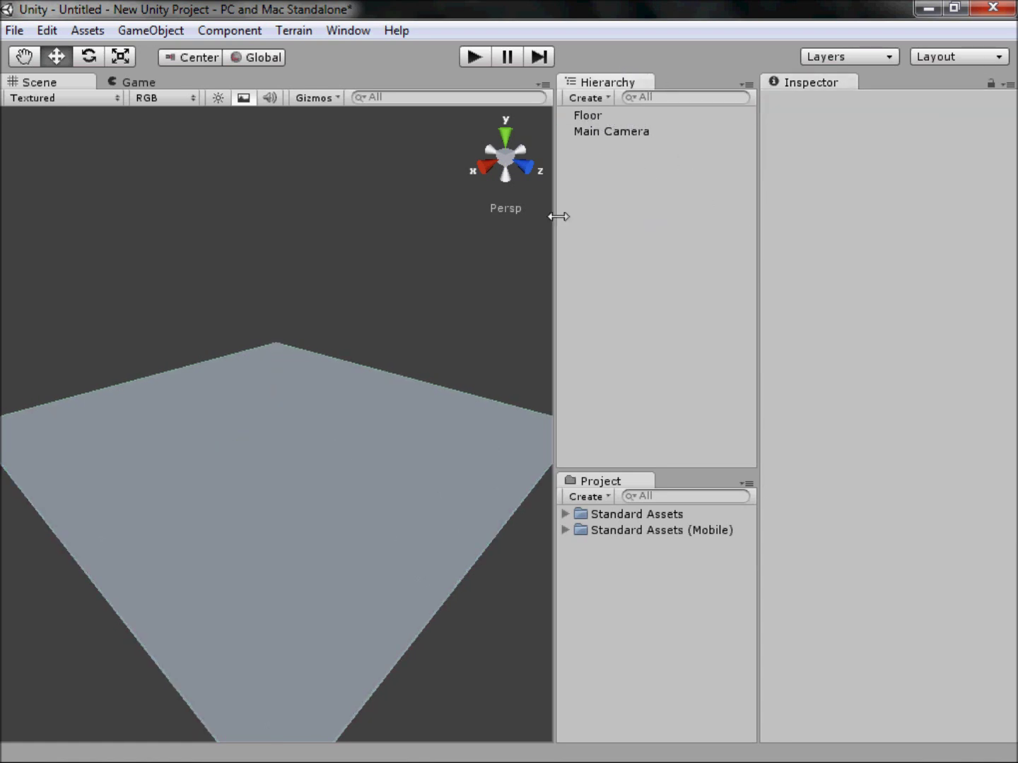
{"action": "left_click", "coordinate": [598, 114]}
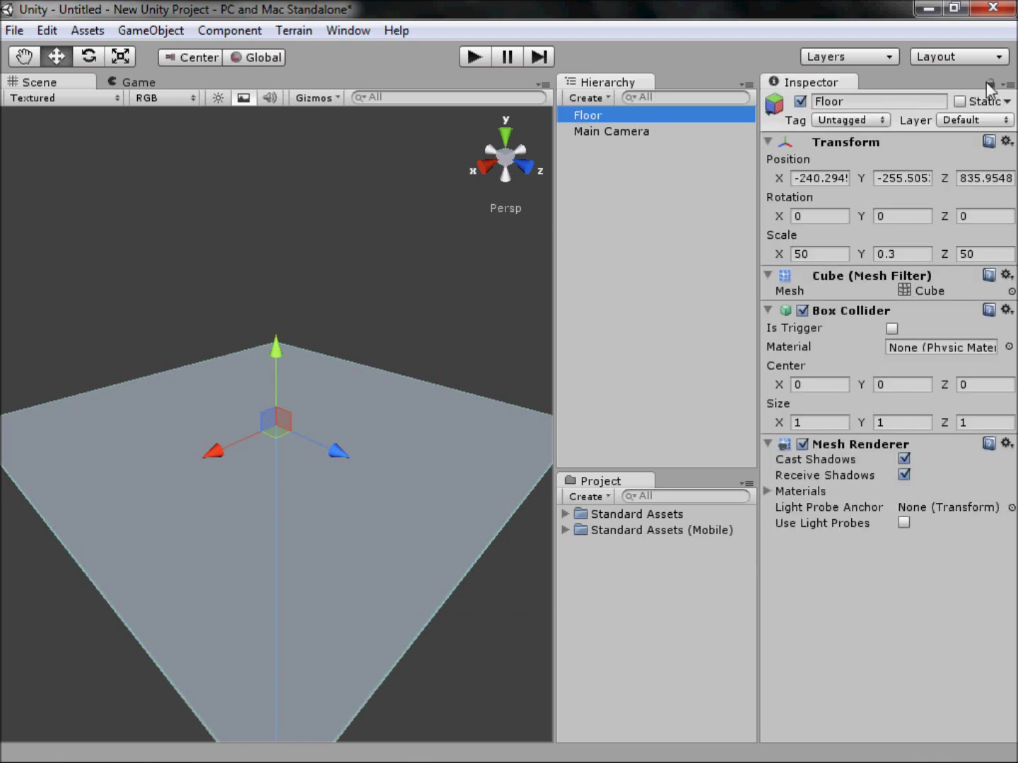
{"action": "left_click", "coordinate": [298, 256]}
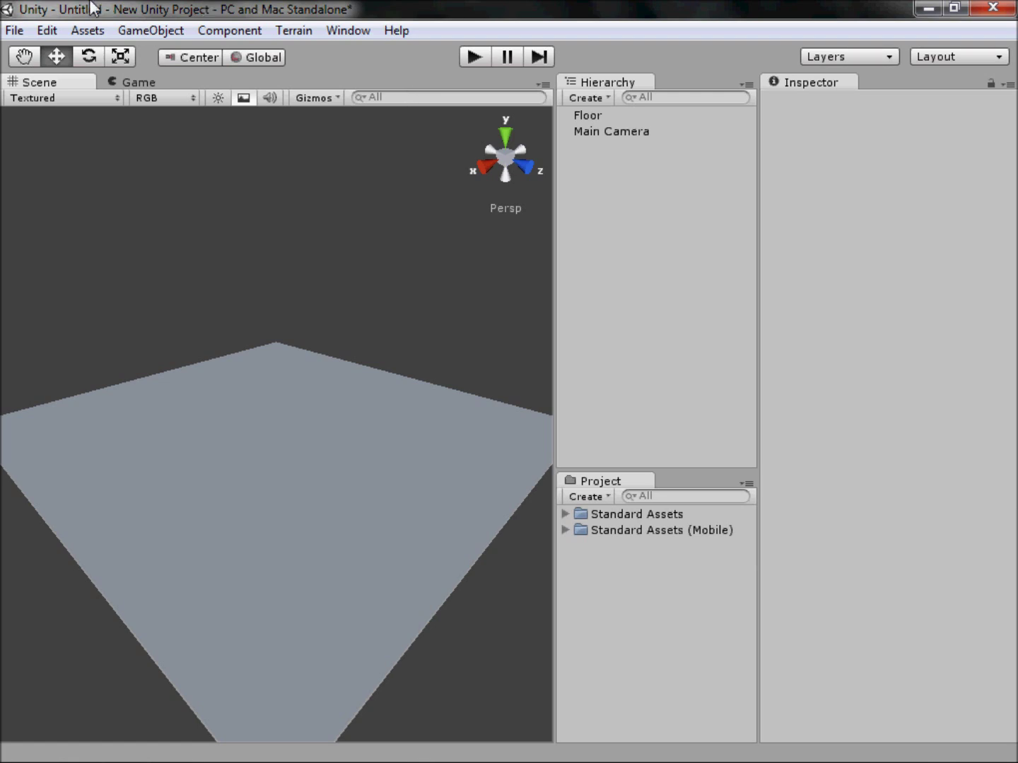
{"action": "left_click", "coordinate": [143, 31]}
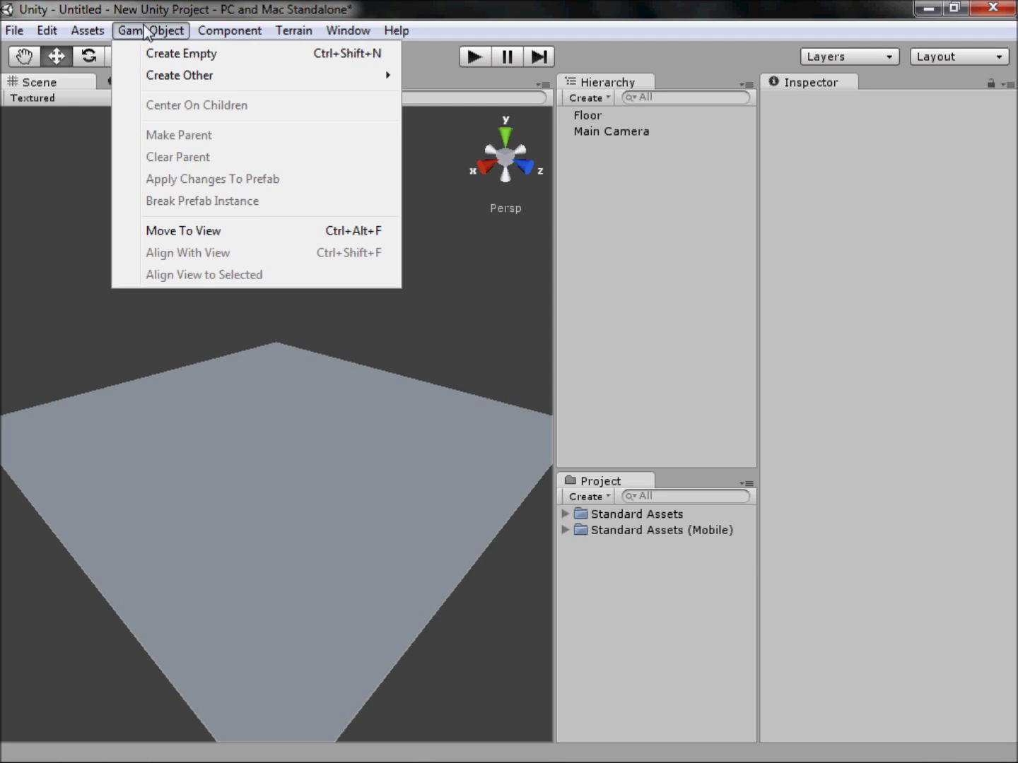
{"action": "mouse_move", "coordinate": [196, 91]}
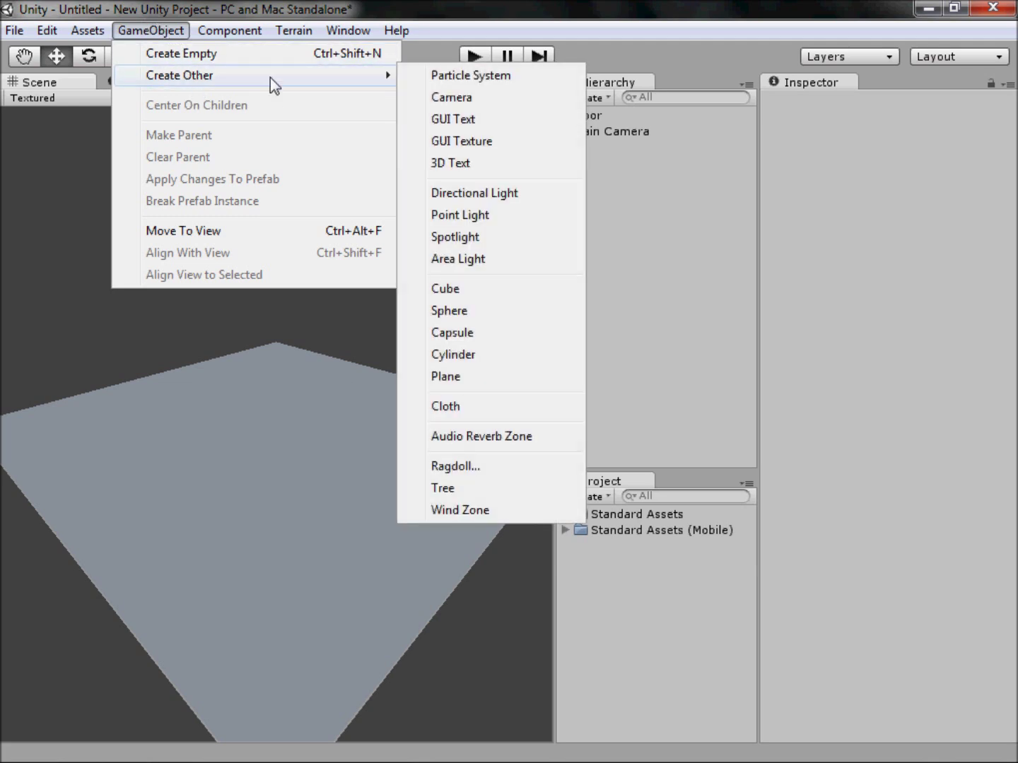
{"action": "left_click", "coordinate": [478, 312]}
{"action": "key", "text": "Delete"}
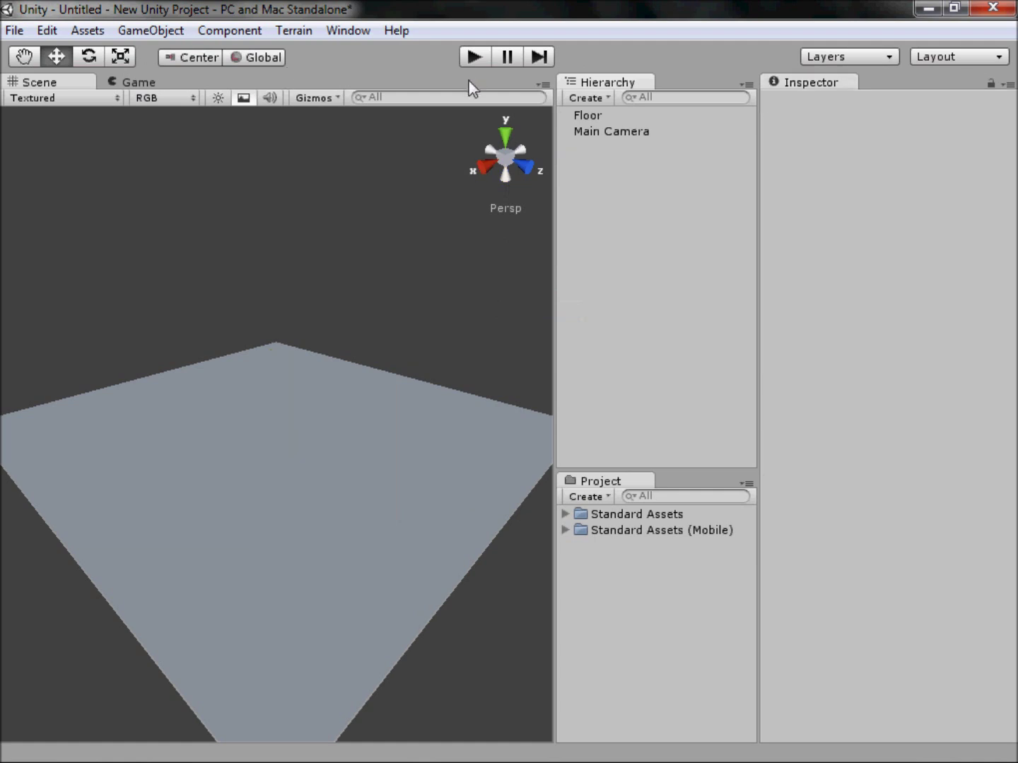
- Add a capsule primitive to the scene and frame it in the Scene view
{"action": "left_click", "coordinate": [139, 32]}
{"action": "mouse_move", "coordinate": [198, 76]}
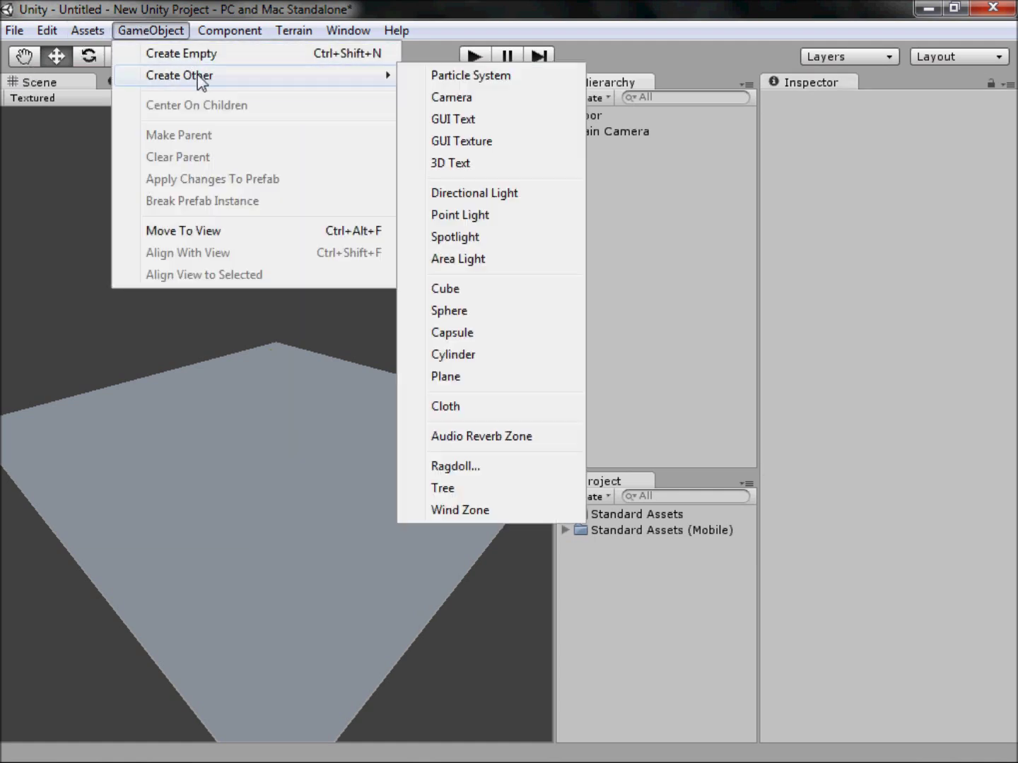
{"action": "left_click", "coordinate": [468, 332]}
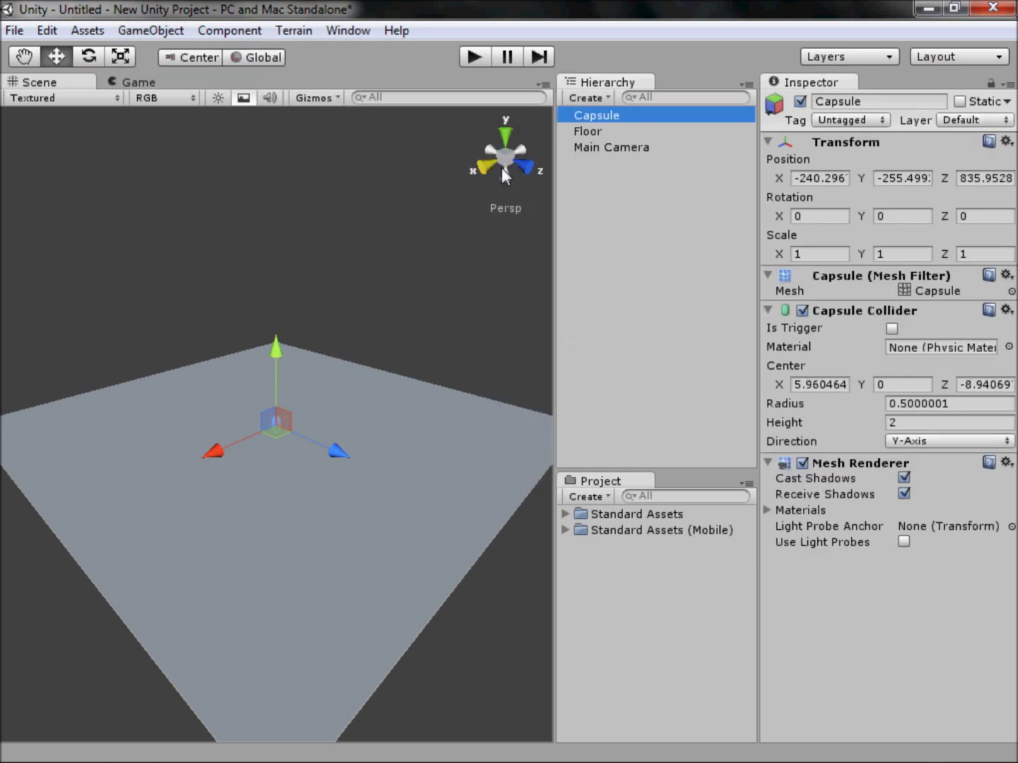
{"action": "key", "text": "f"}
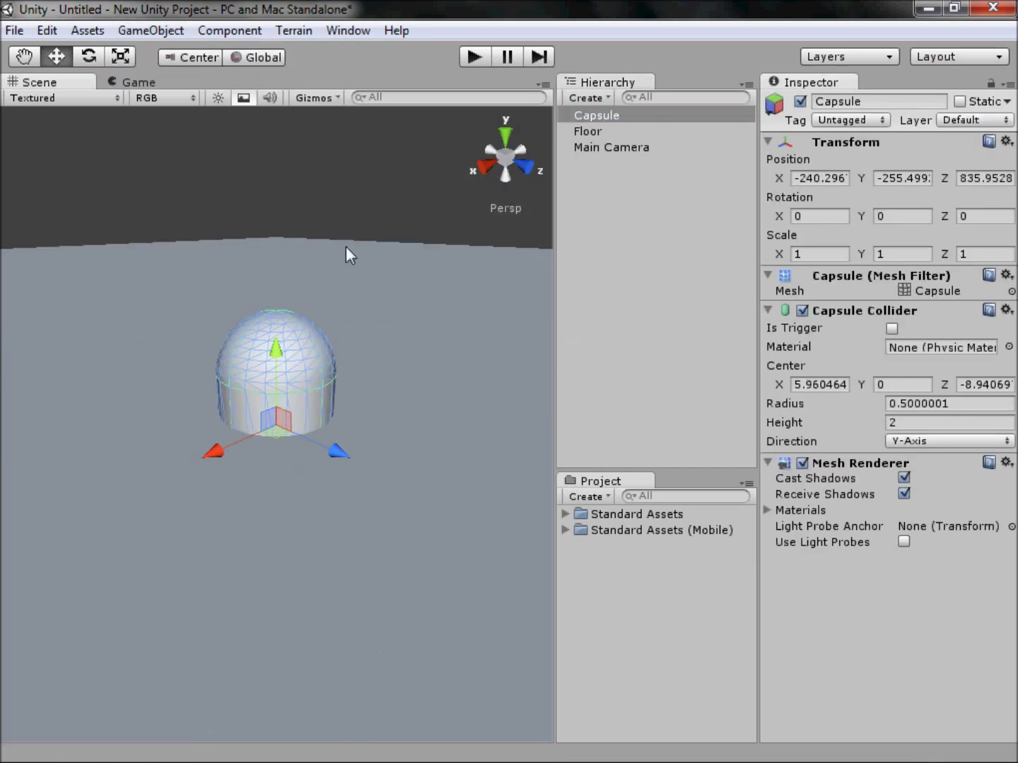
- Raise the capsule along Y to about -253.73 so it clears the floor, and clear the selection
{"action": "scroll", "coordinate": [270, 379], "scroll_direction": "up", "scroll_amount": 3}
{"action": "scroll", "coordinate": [265, 388], "scroll_direction": "down", "scroll_amount": 3}
{"action": "left_click_drag", "start_coordinate": [275, 372], "coordinate": [285, 195]}
{"action": "middle_click_drag", "start_coordinate": [326, 350], "coordinate": [321, 538]}
{"action": "scroll", "coordinate": [315, 495], "scroll_direction": "up", "scroll_amount": 3}
{"action": "scroll", "coordinate": [337, 437], "scroll_direction": "down", "scroll_amount": 4}
{"action": "scroll", "coordinate": [336, 427], "scroll_direction": "up", "scroll_amount": 1}
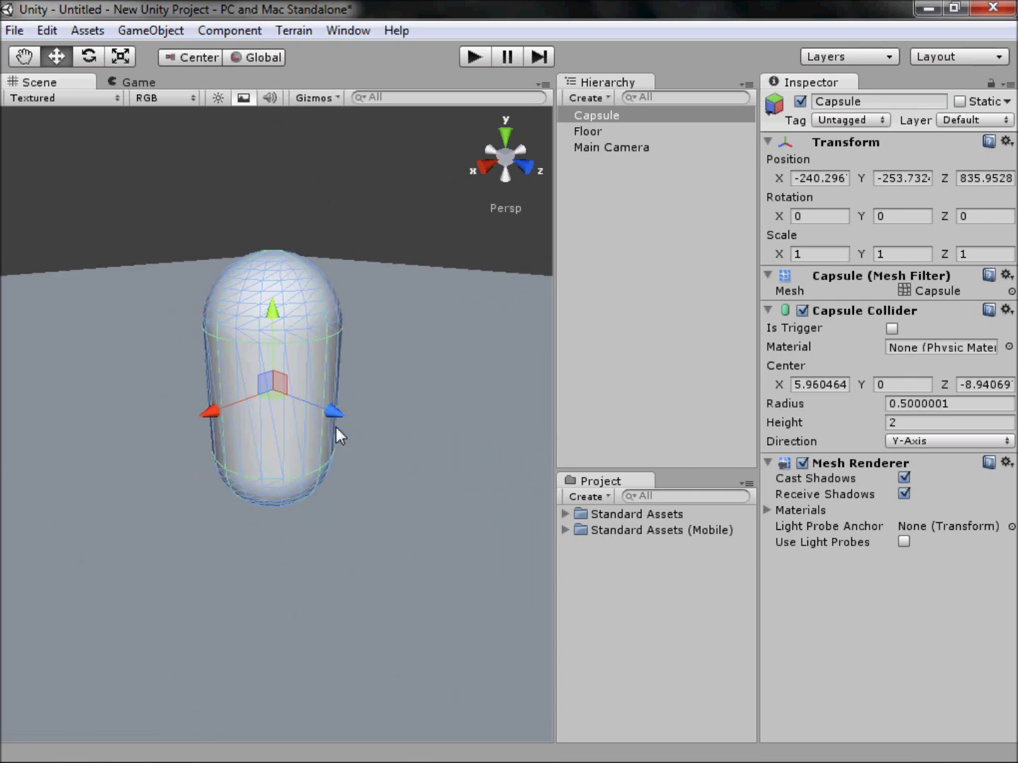
{"action": "left_click", "coordinate": [371, 253]}
{"action": "left_click_drag", "start_coordinate": [385, 479], "coordinate": [333, 427], "text": "alt"}
{"action": "left_click", "coordinate": [333, 426]}
{"action": "left_click", "coordinate": [285, 146]}
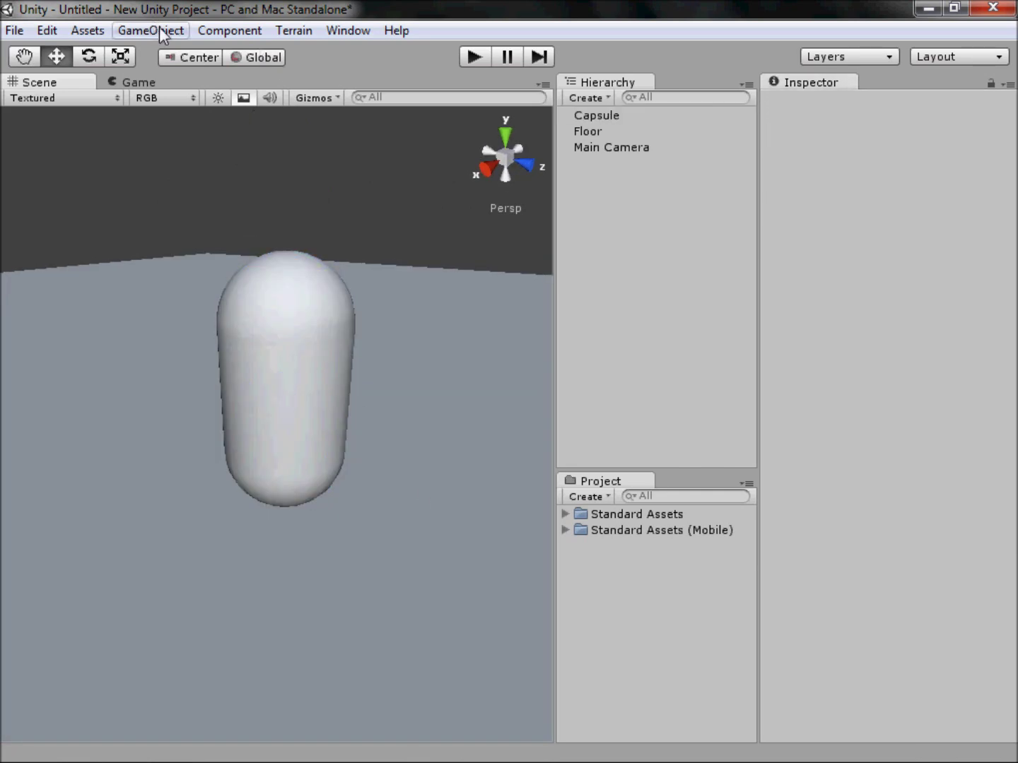
- Add a sphere primitive and raise it to about Y -252.62, near the top of the capsule
{"action": "left_click", "coordinate": [150, 30]}
{"action": "mouse_move", "coordinate": [212, 75]}
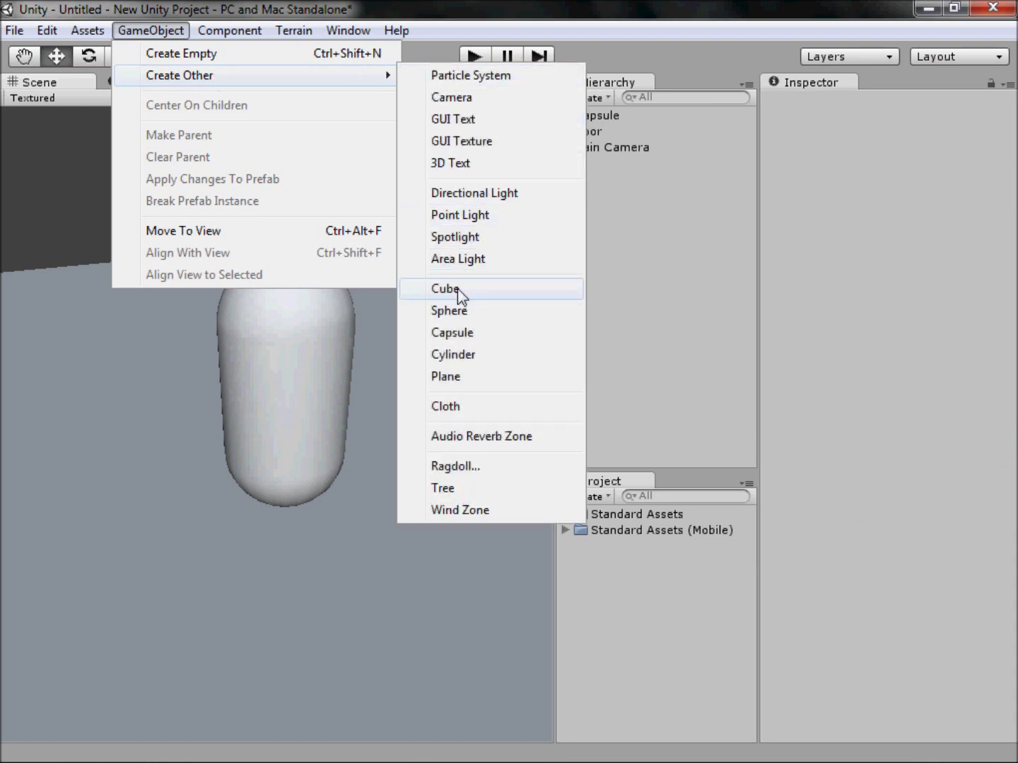
{"action": "left_click", "coordinate": [465, 310]}
{"action": "left_click_drag", "start_coordinate": [273, 385], "coordinate": [299, 242]}
- Check the sphere from the front and left, and centre it over the capsule at about X -240.25 and Z 836.02
{"action": "left_click", "coordinate": [487, 169]}
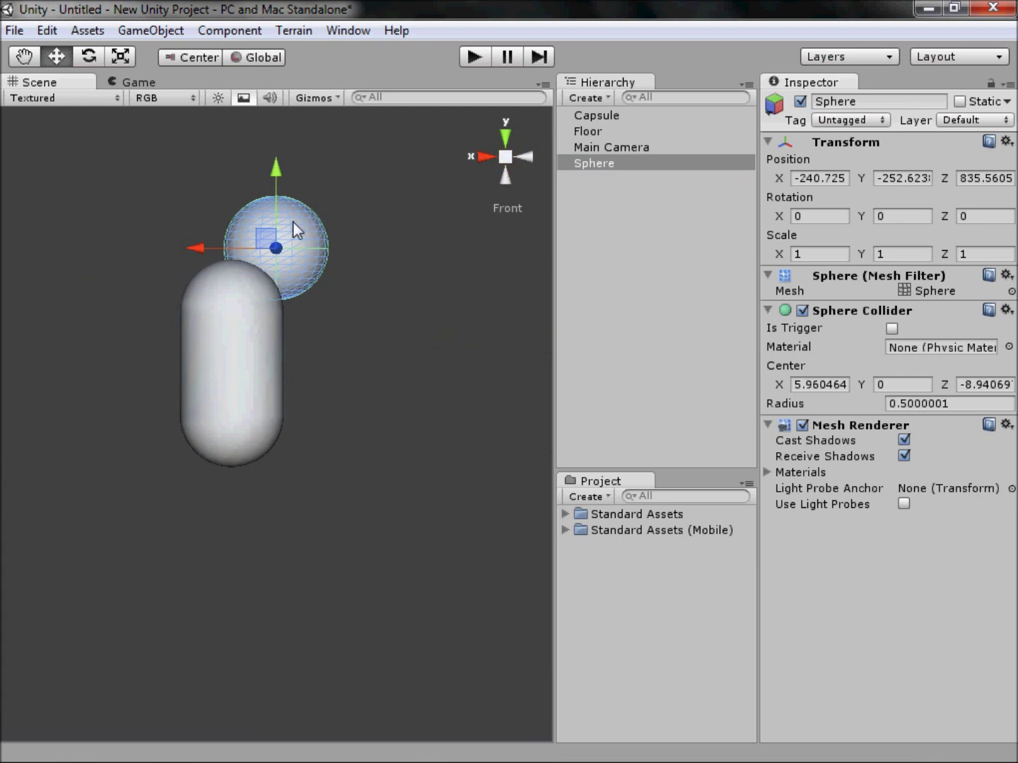
{"action": "left_click", "coordinate": [528, 156]}
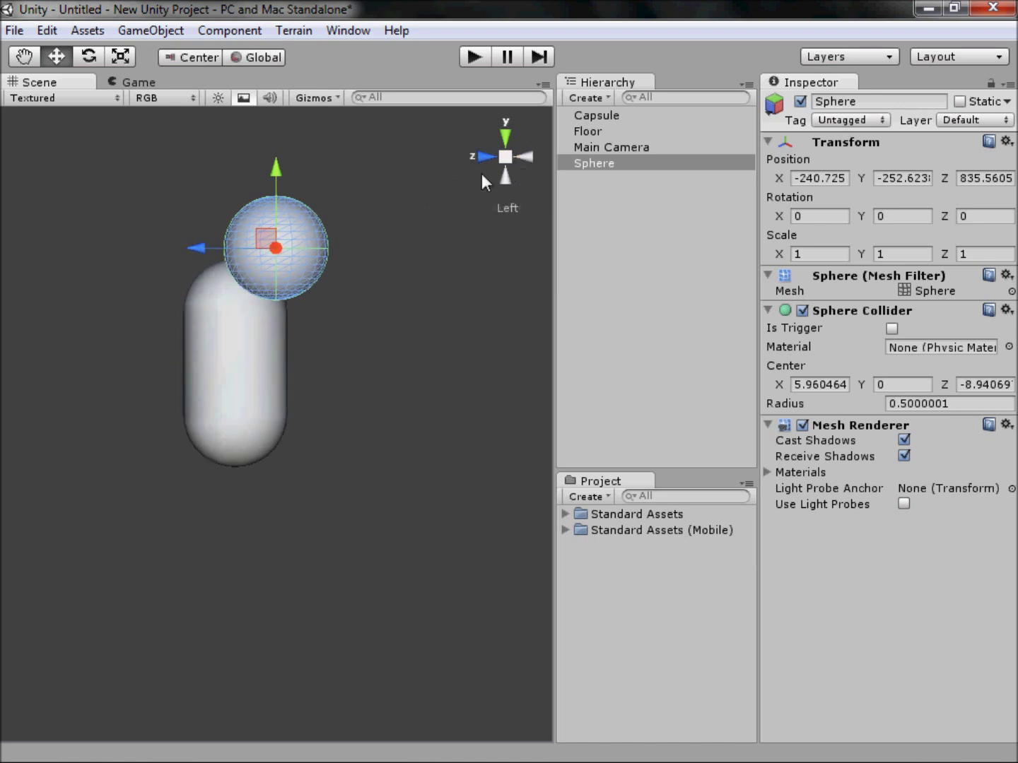
{"action": "left_click", "coordinate": [504, 160]}
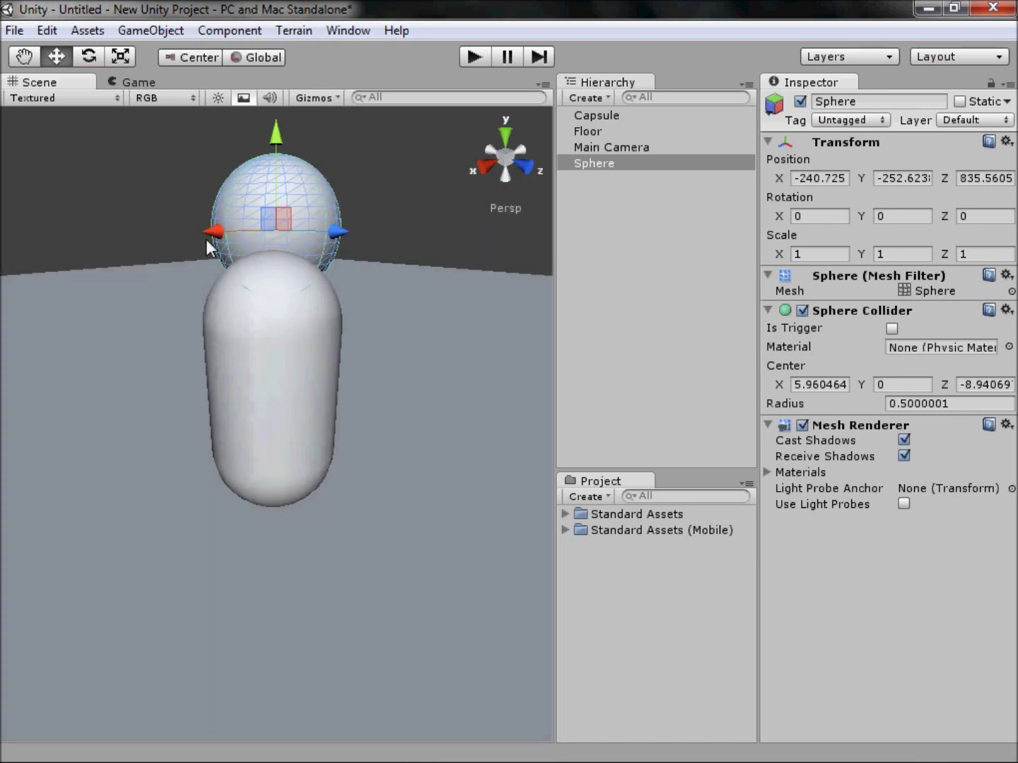
{"action": "left_click_drag", "start_coordinate": [341, 232], "coordinate": [369, 233]}
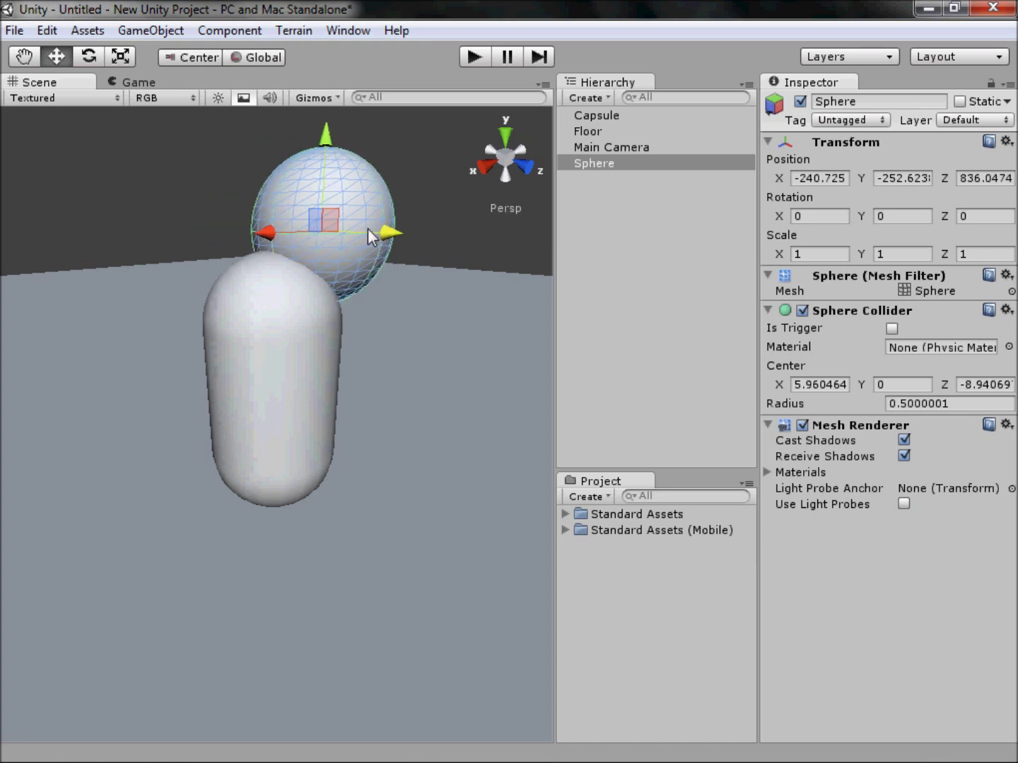
{"action": "left_click_drag", "start_coordinate": [249, 235], "coordinate": [360, 238]}
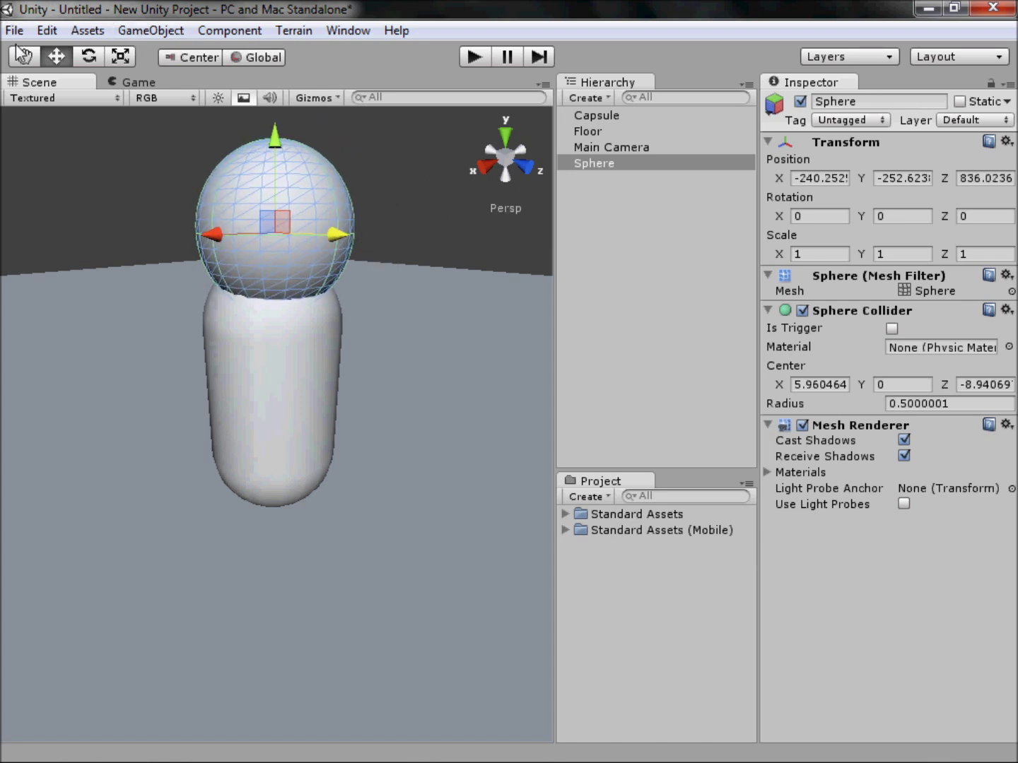
- Pan the view with the Hand tool and shift the sphere along Z to about 835.88 with the Move tool
{"action": "left_click", "coordinate": [31, 59]}
{"action": "left_click_drag", "start_coordinate": [296, 351], "coordinate": [345, 413]}
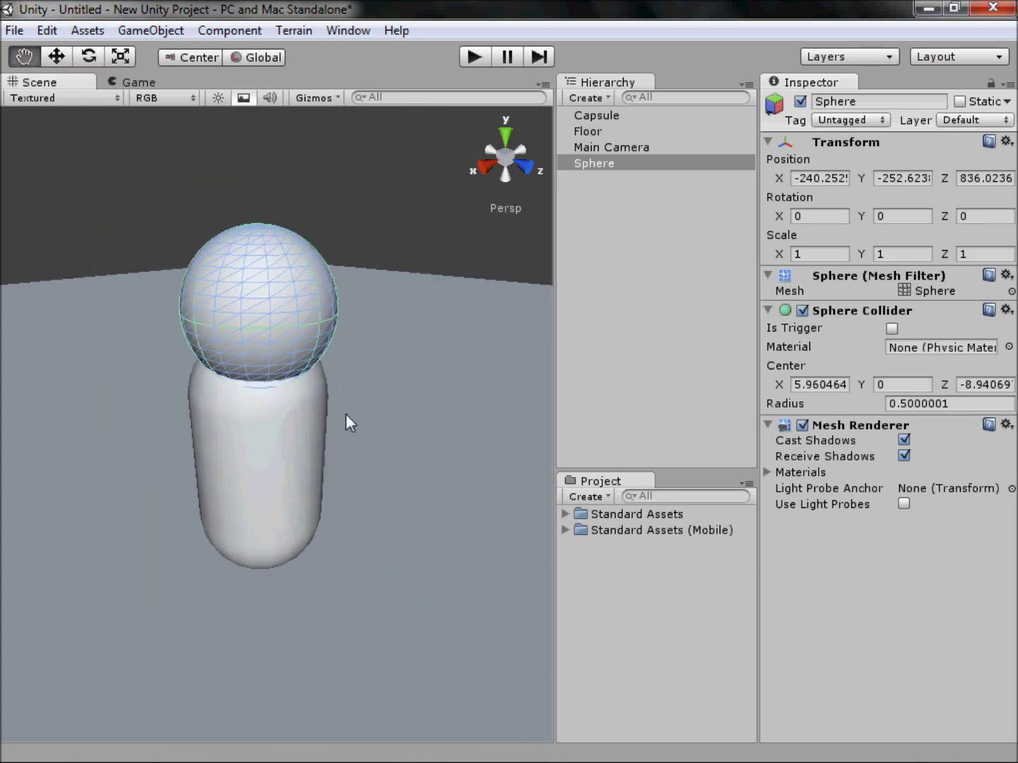
{"action": "left_click", "coordinate": [56, 57]}
{"action": "left_click_drag", "start_coordinate": [303, 334], "coordinate": [163, 161]}
- Try rotating the sphere with the Rotate tool and undo the rotation
{"action": "left_click", "coordinate": [89, 60]}
{"action": "left_click_drag", "start_coordinate": [292, 258], "coordinate": [354, 340]}
{"action": "key", "text": "ctrl+z"}
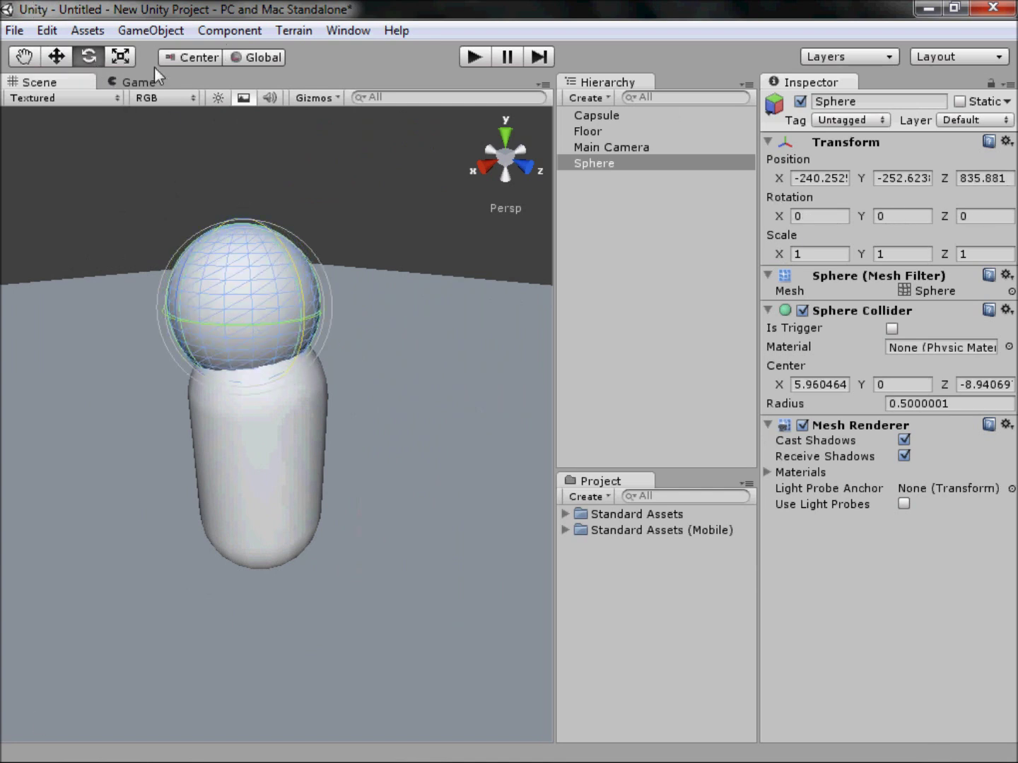
- Scale the sphere uniformly to about 1.57 and reposition it on top of the capsule at about Y -252.21 and Z 835.93
{"action": "left_click", "coordinate": [120, 57]}
{"action": "left_click_drag", "start_coordinate": [244, 308], "coordinate": [281, 274]}
{"action": "left_click", "coordinate": [55, 55]}
{"action": "left_click", "coordinate": [489, 168]}
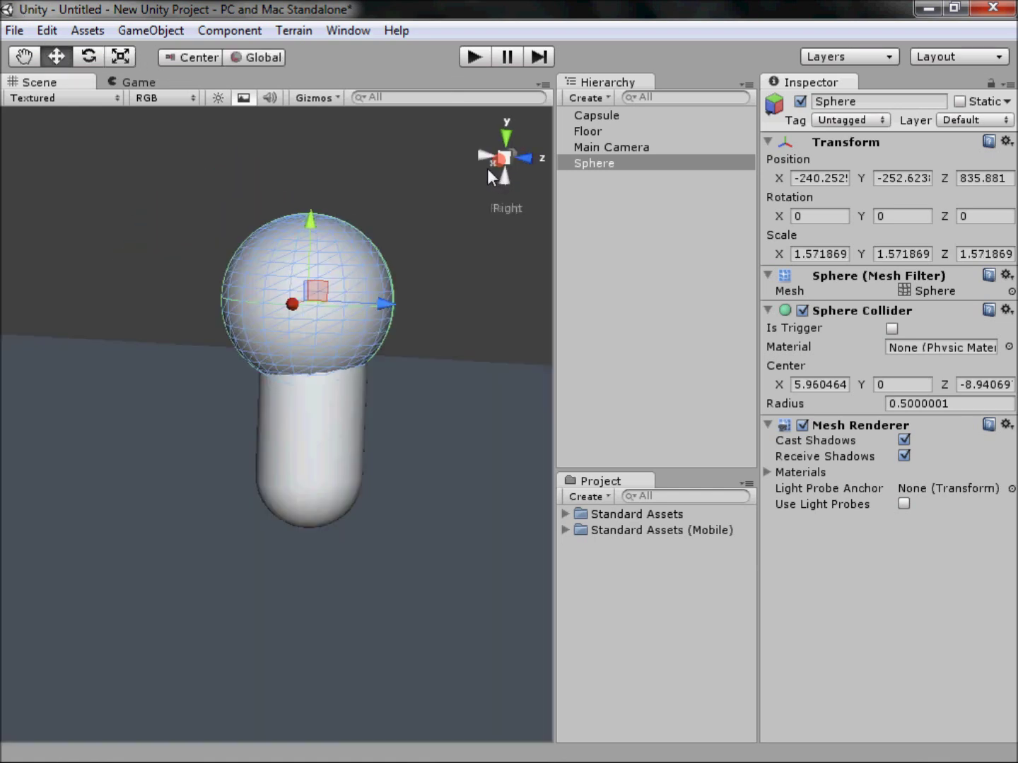
{"action": "left_click_drag", "start_coordinate": [335, 276], "coordinate": [339, 233]}
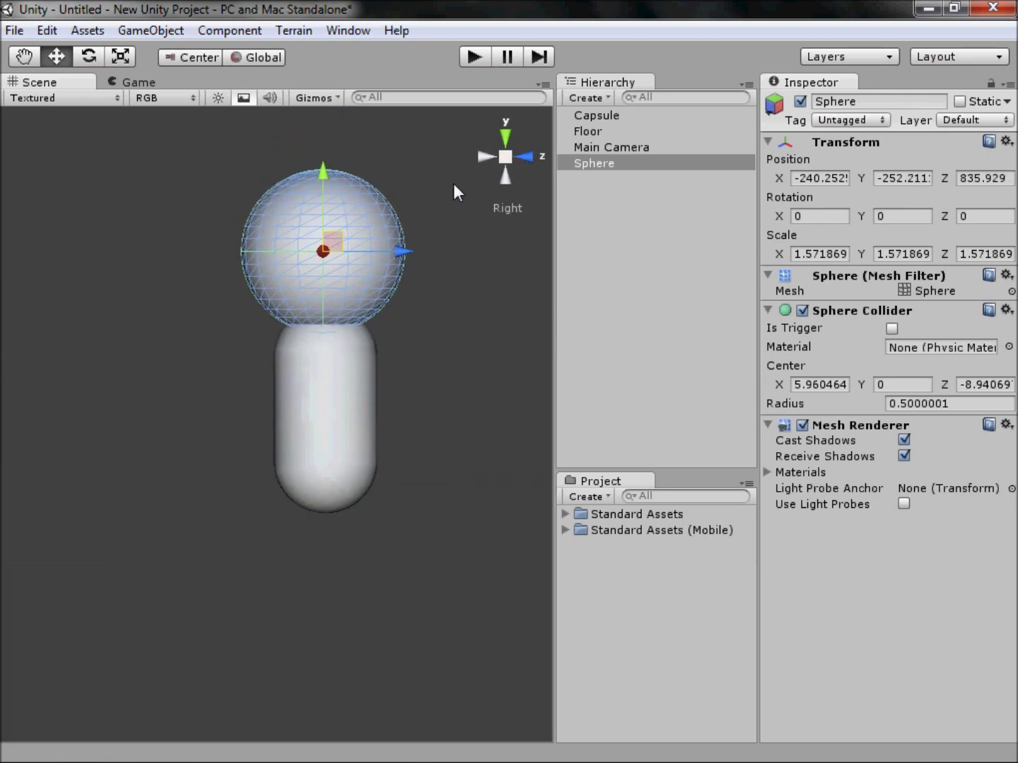
- Return to perspective and examine the sphere and capsule by zooming, panning and orbiting, framing the capsule and ending with the floor selected
{"action": "left_click", "coordinate": [506, 155]}
{"action": "left_click_drag", "start_coordinate": [480, 180], "coordinate": [482, 334], "text": "alt"}
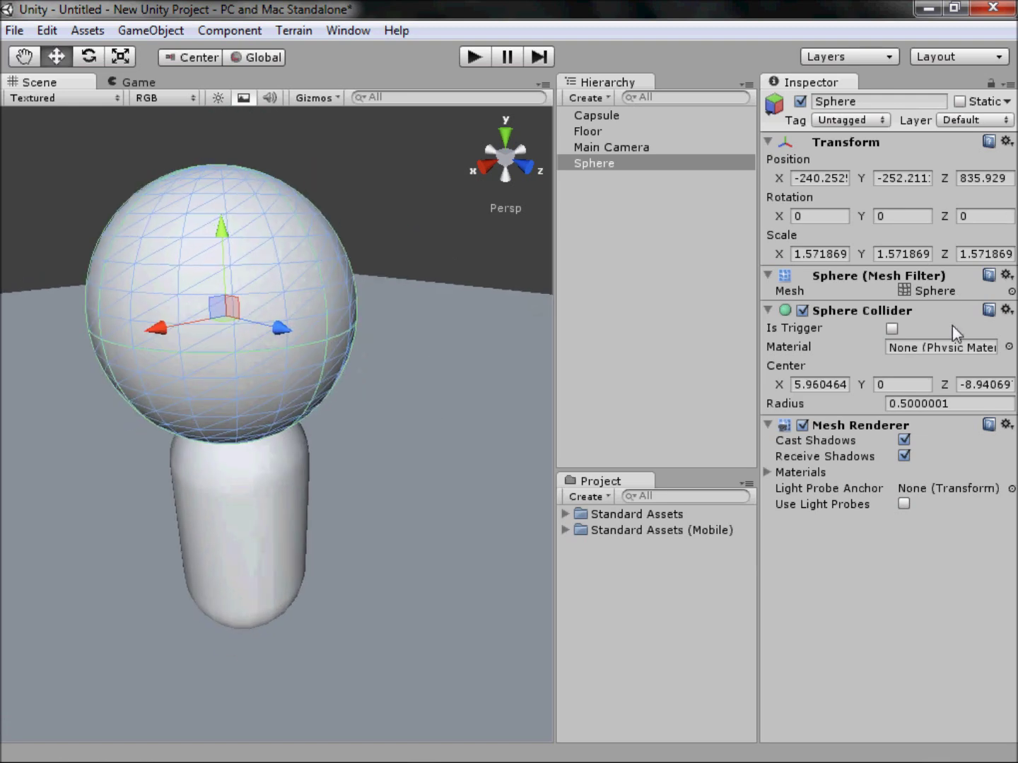
{"action": "scroll", "coordinate": [212, 252], "scroll_direction": "up", "scroll_amount": 10}
{"action": "middle_click_drag", "start_coordinate": [371, 238], "coordinate": [418, 339]}
{"action": "left_click_drag", "start_coordinate": [418, 340], "coordinate": [424, 415], "text": "alt"}
{"action": "scroll", "coordinate": [410, 488], "scroll_direction": "down", "scroll_amount": 10}
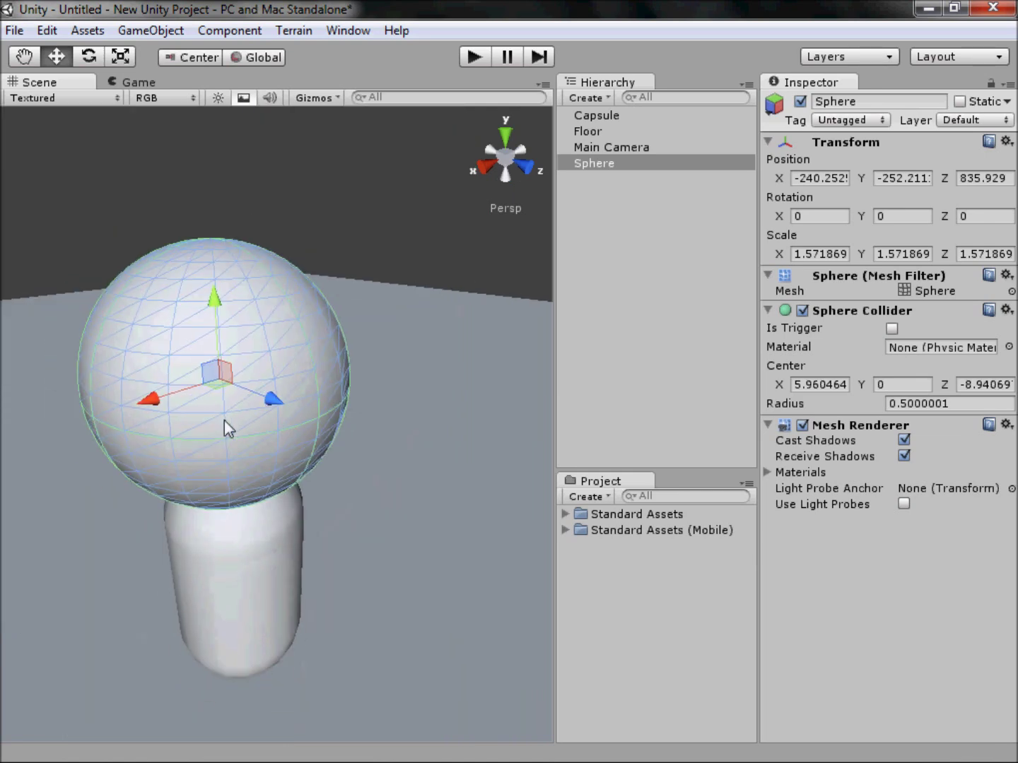
{"action": "left_click_drag", "start_coordinate": [224, 420], "coordinate": [256, 445], "text": "alt"}
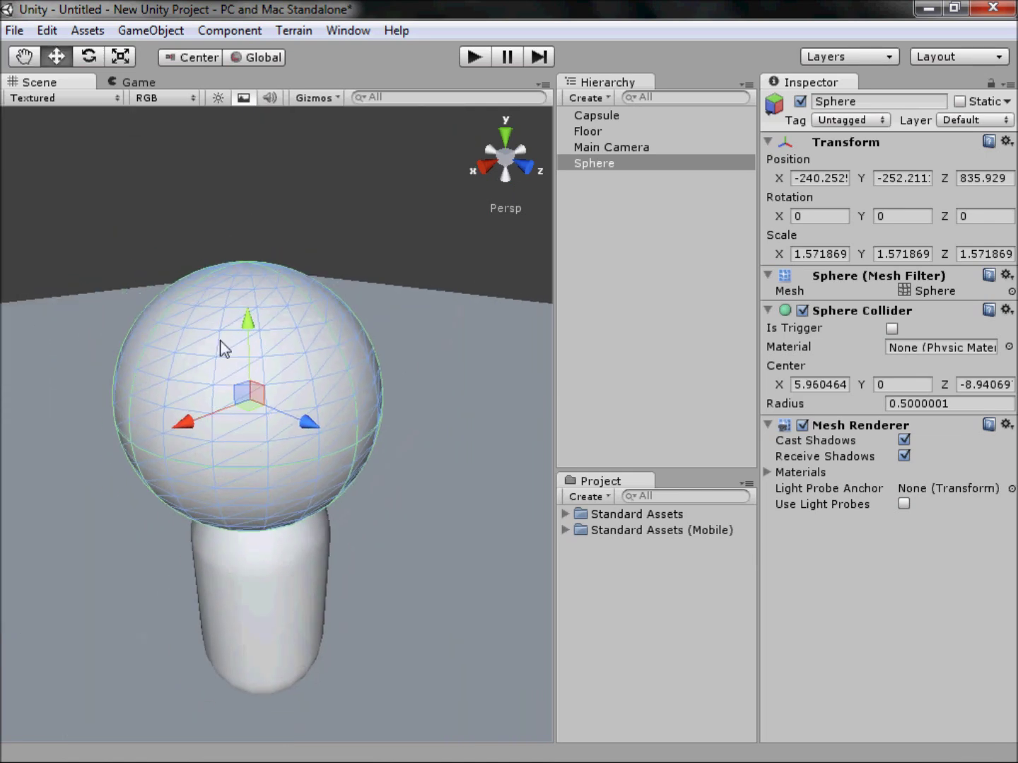
{"action": "left_click", "coordinate": [250, 591]}
{"action": "key", "text": "f"}
{"action": "scroll", "coordinate": [419, 471], "scroll_direction": "down", "scroll_amount": 6}
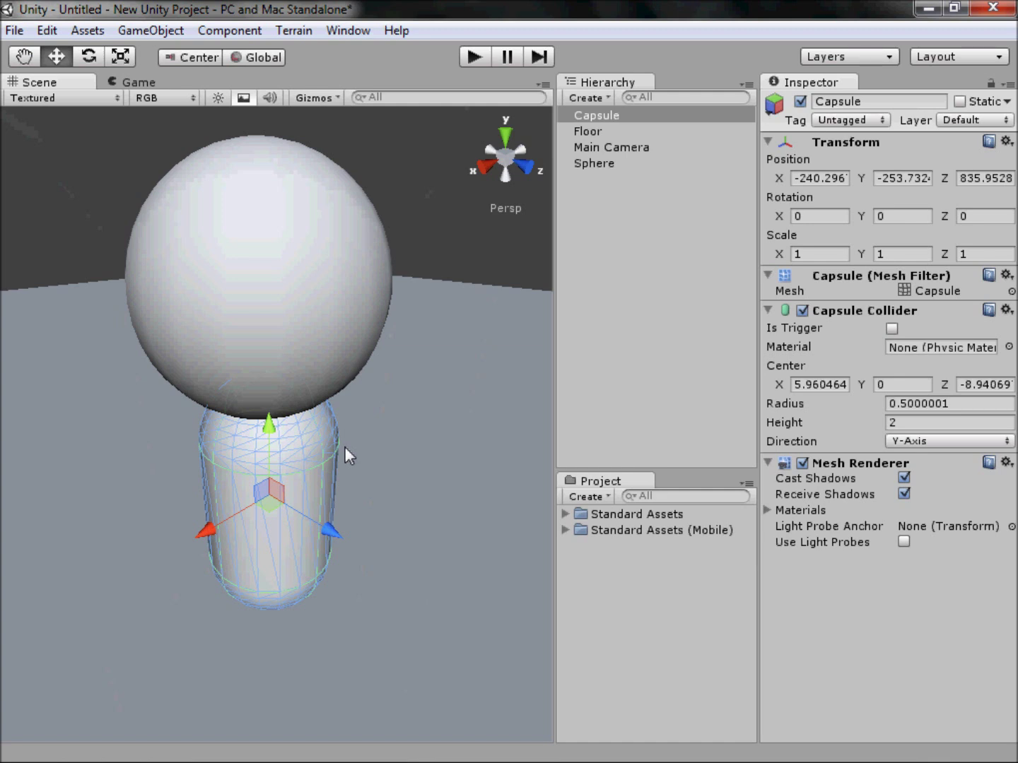
{"action": "left_click", "coordinate": [344, 446]}
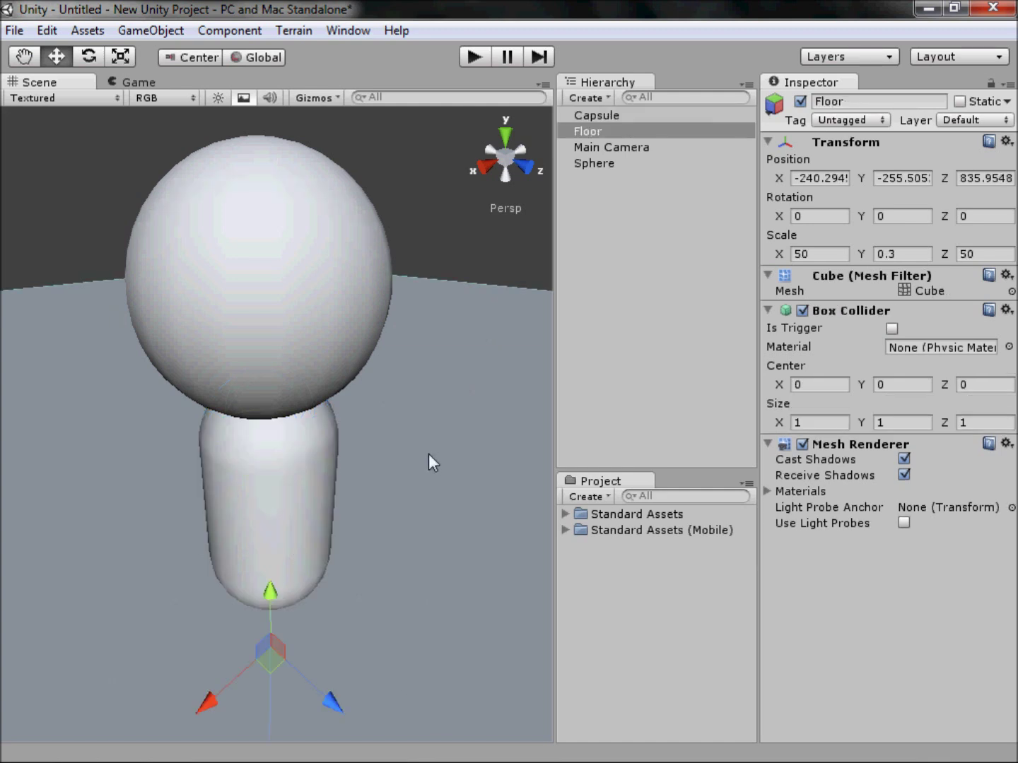
- Remove the Capsule Collider component from the capsule and the Sphere Collider component from the sphere
{"action": "scroll", "coordinate": [357, 492], "scroll_direction": "down", "scroll_amount": 2}
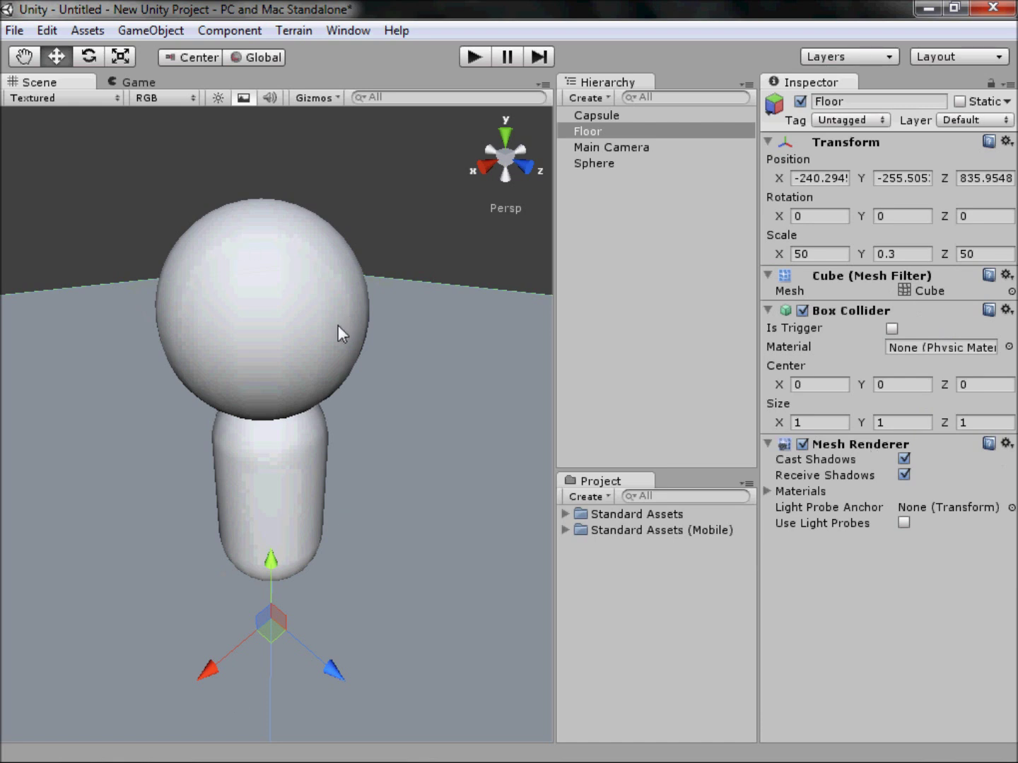
{"action": "left_click", "coordinate": [303, 466]}
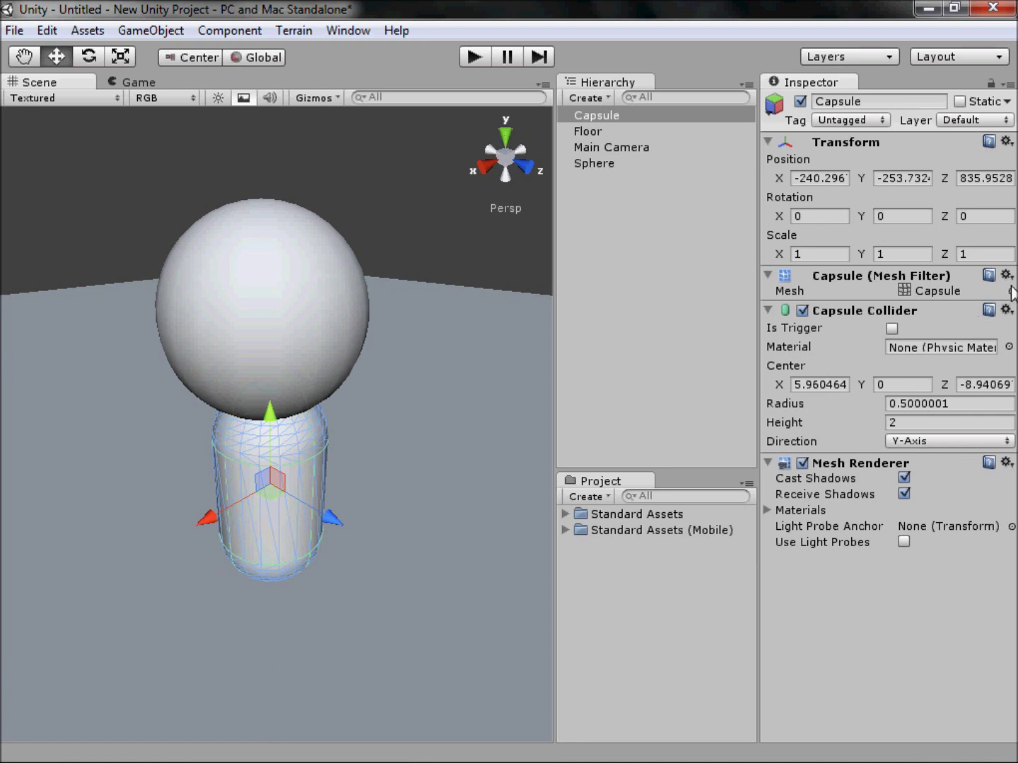
{"action": "left_click", "coordinate": [1007, 311]}
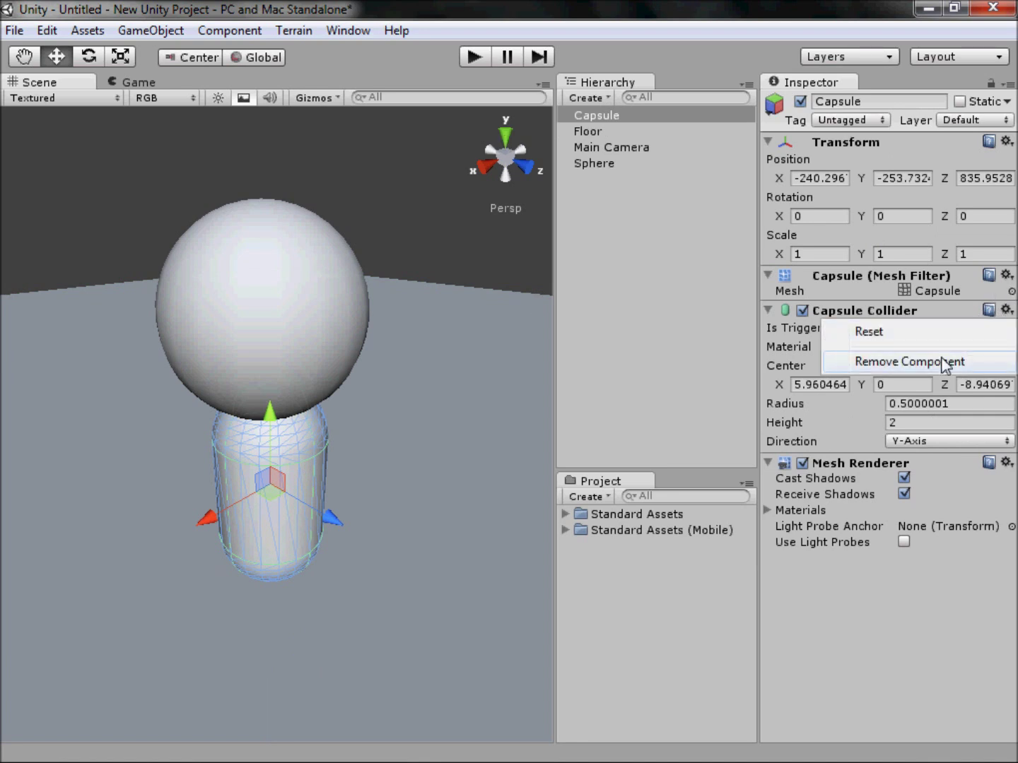
{"action": "left_click", "coordinate": [883, 362]}
{"action": "left_click", "coordinate": [272, 289]}
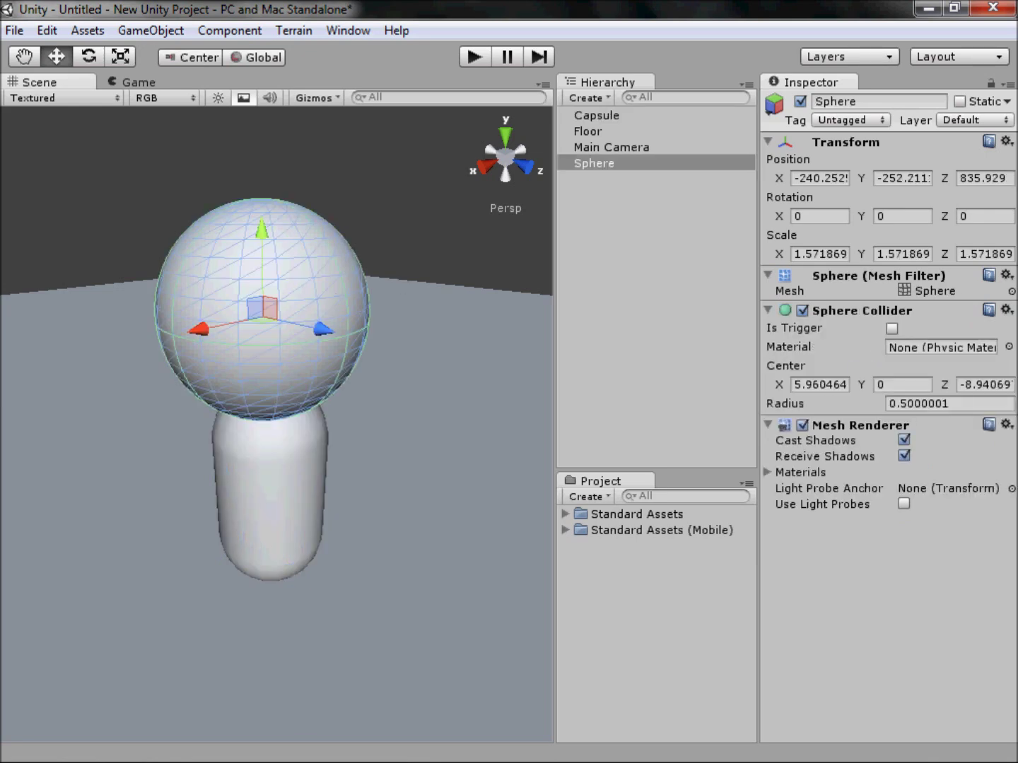
{"action": "left_click", "coordinate": [1007, 310]}
{"action": "left_click", "coordinate": [969, 365]}
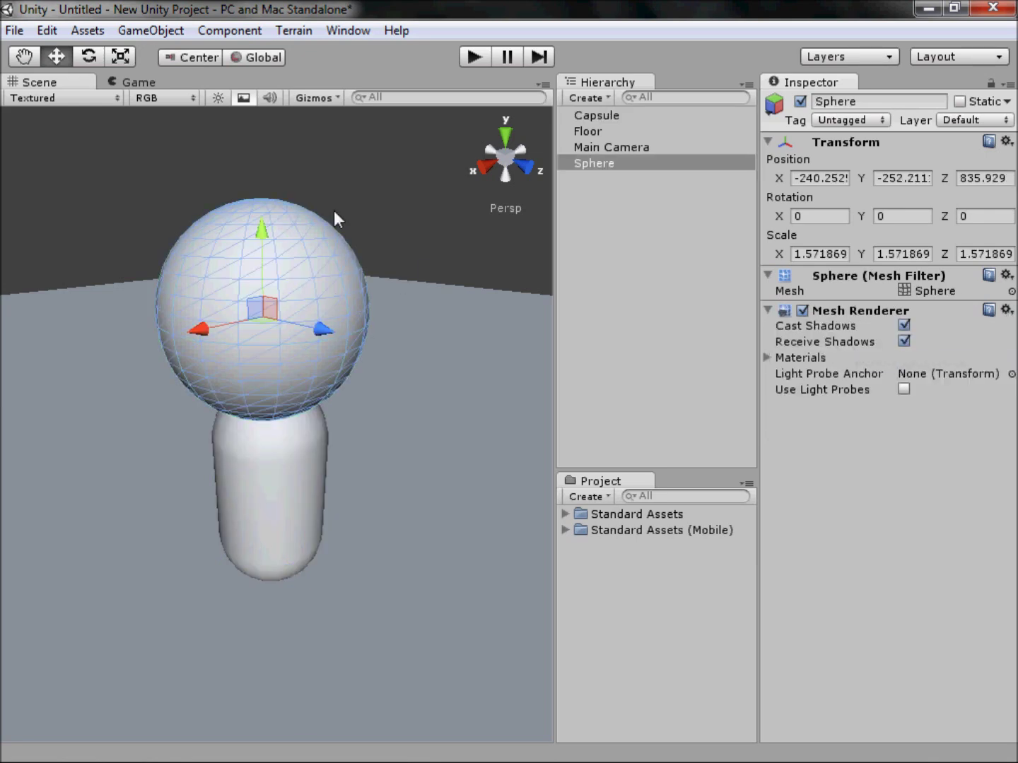
- Shift the sphere along X to about -240.28 in the front view to centre it over the capsule, and return to perspective
{"action": "left_click", "coordinate": [524, 166]}
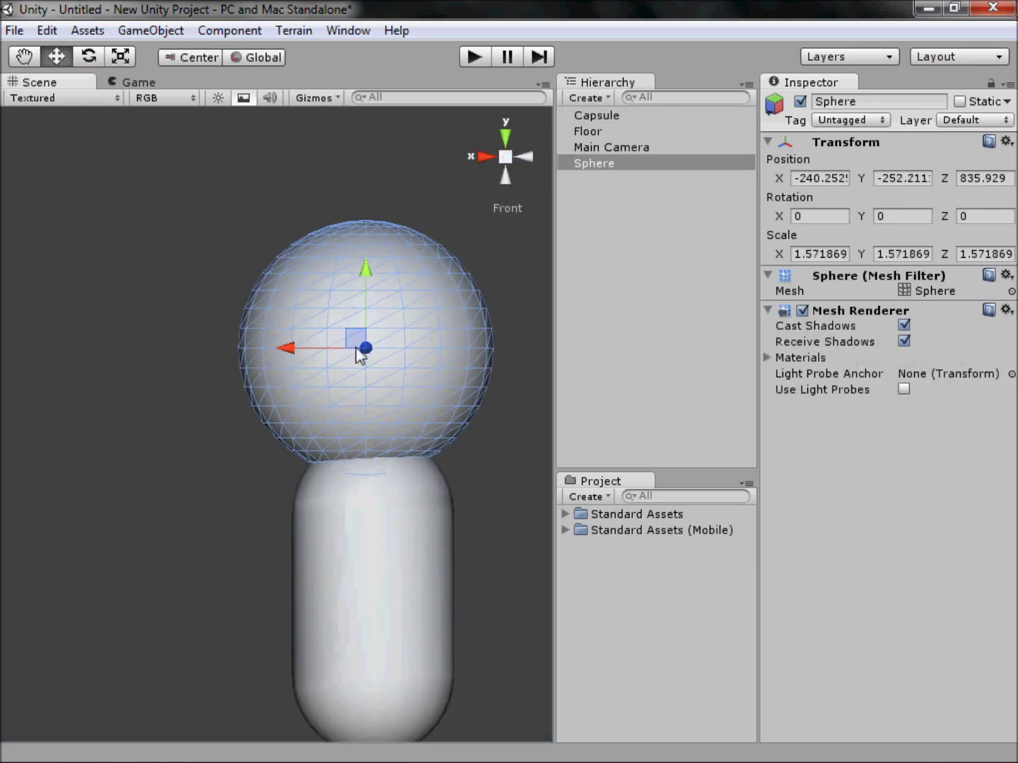
{"action": "left_click_drag", "start_coordinate": [328, 350], "coordinate": [324, 349]}
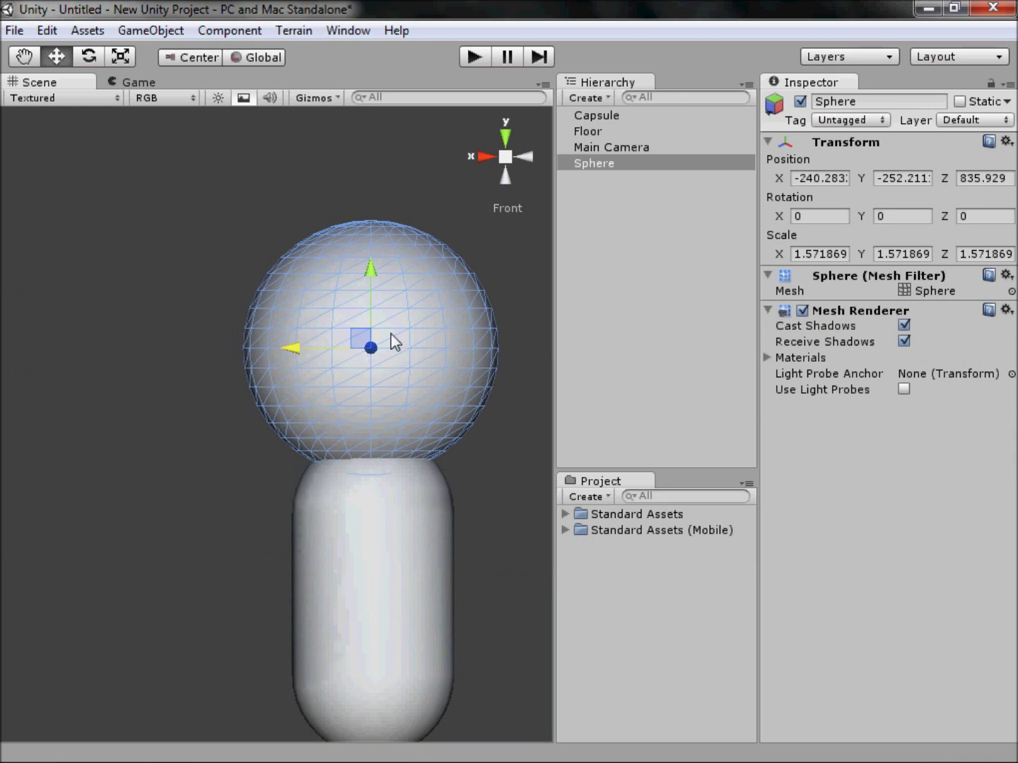
{"action": "left_click", "coordinate": [506, 157]}
{"action": "left_click", "coordinate": [291, 182]}
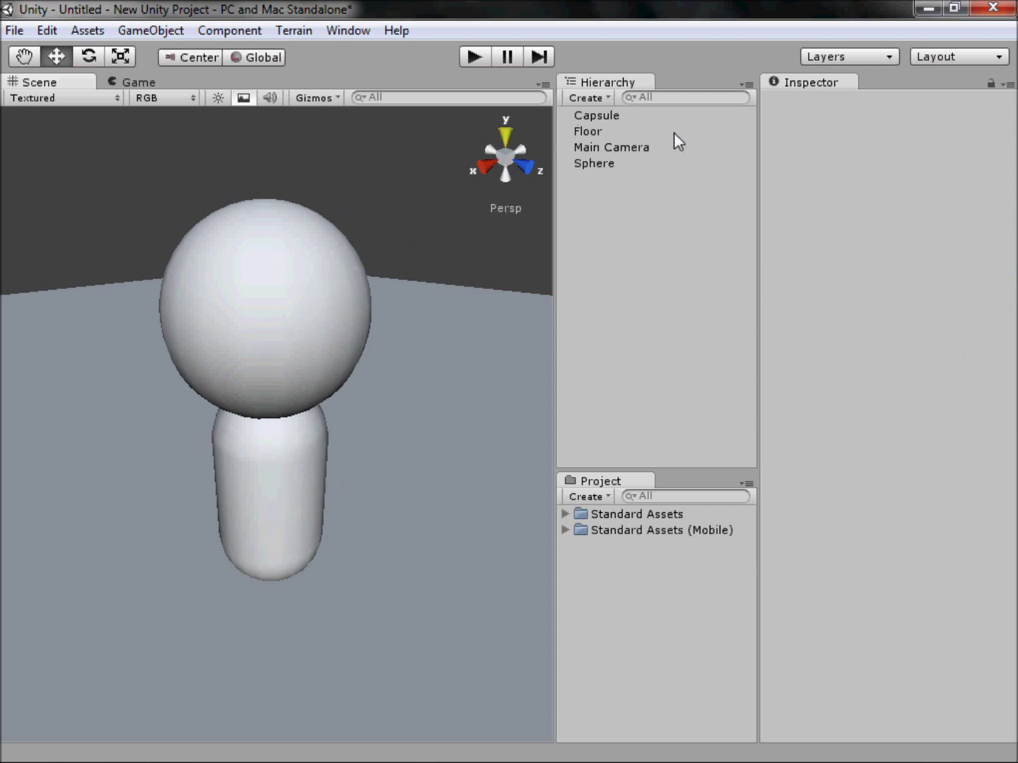
- Rename the capsule as Character, and try moving it along Z to about 838.48 and undo that move
{"action": "left_click", "coordinate": [606, 116]}
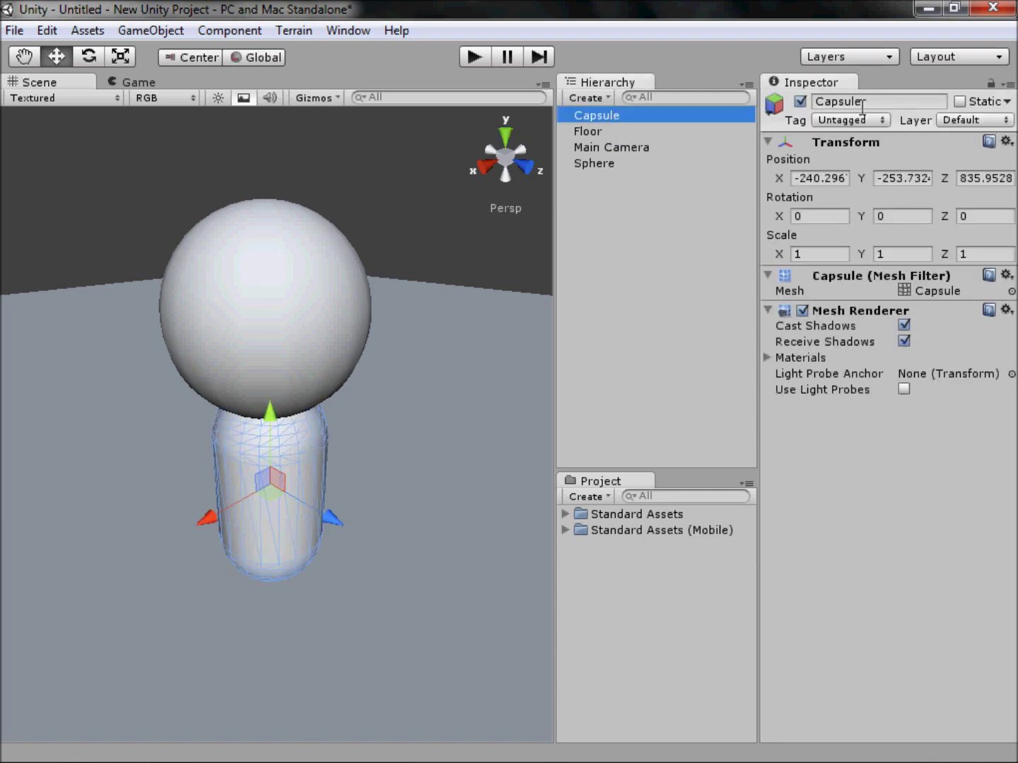
{"action": "left_click", "coordinate": [845, 101]}
{"action": "double_click", "coordinate": [825, 103]}
{"action": "type", "text": "Character"}
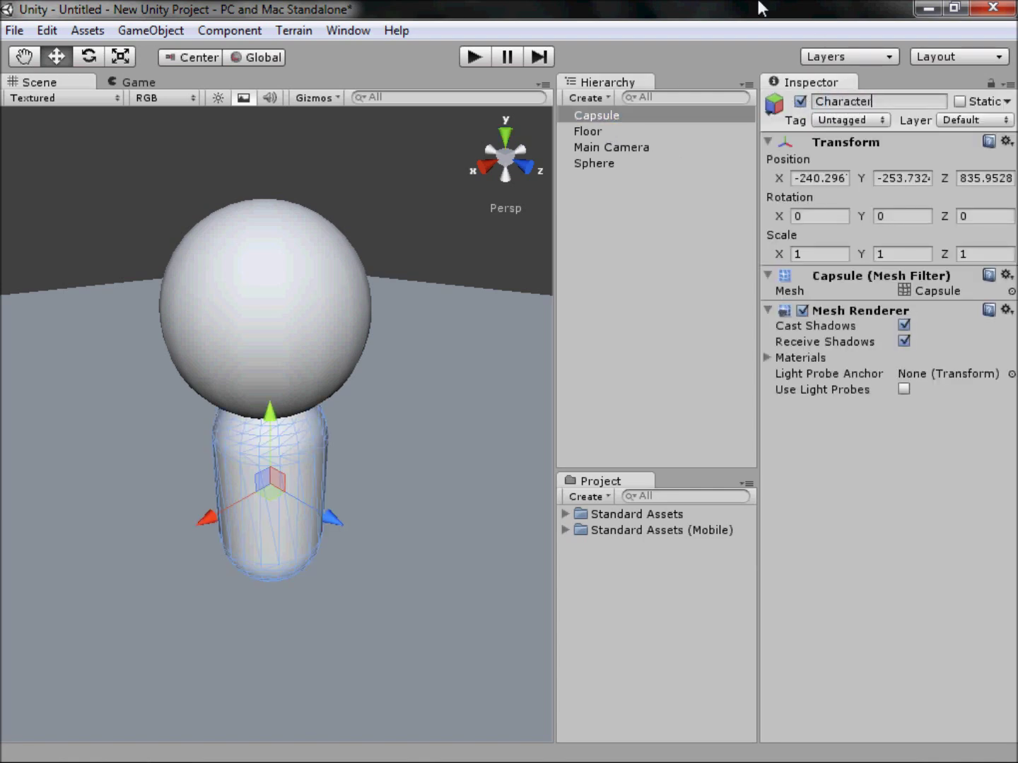
{"action": "key", "text": "Return"}
{"action": "left_click_drag", "start_coordinate": [329, 522], "coordinate": [521, 572]}
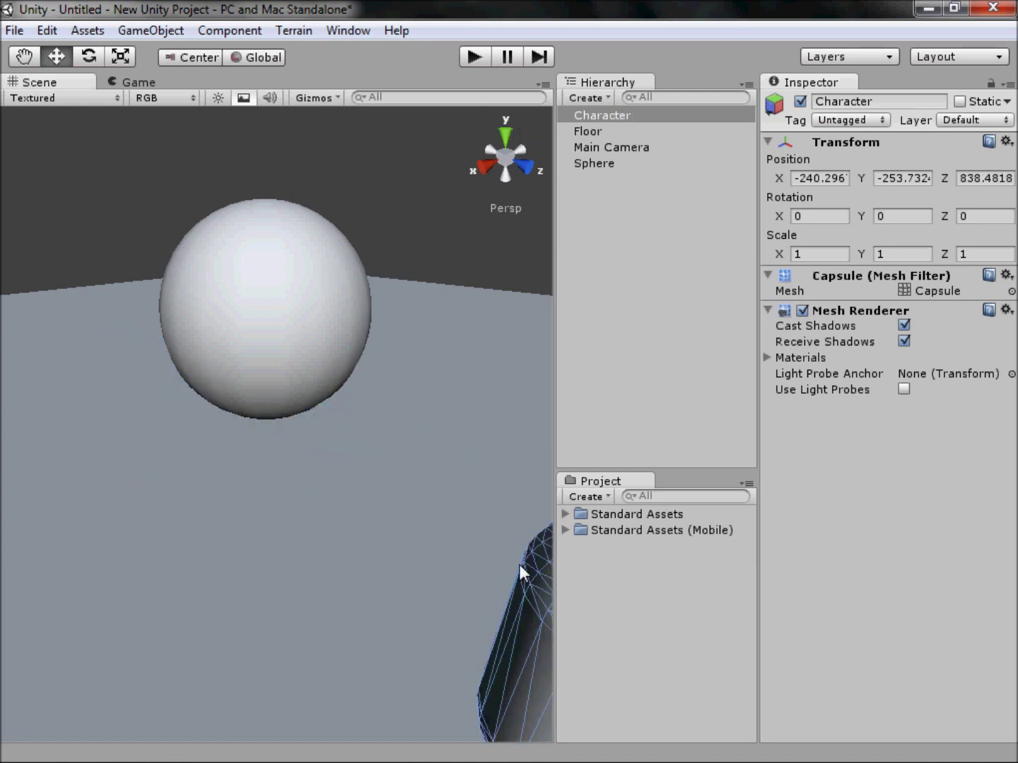
{"action": "key", "text": "ctrl+z"}
- Rename the sphere as Head and make it a child of Character
{"action": "left_click", "coordinate": [614, 163]}
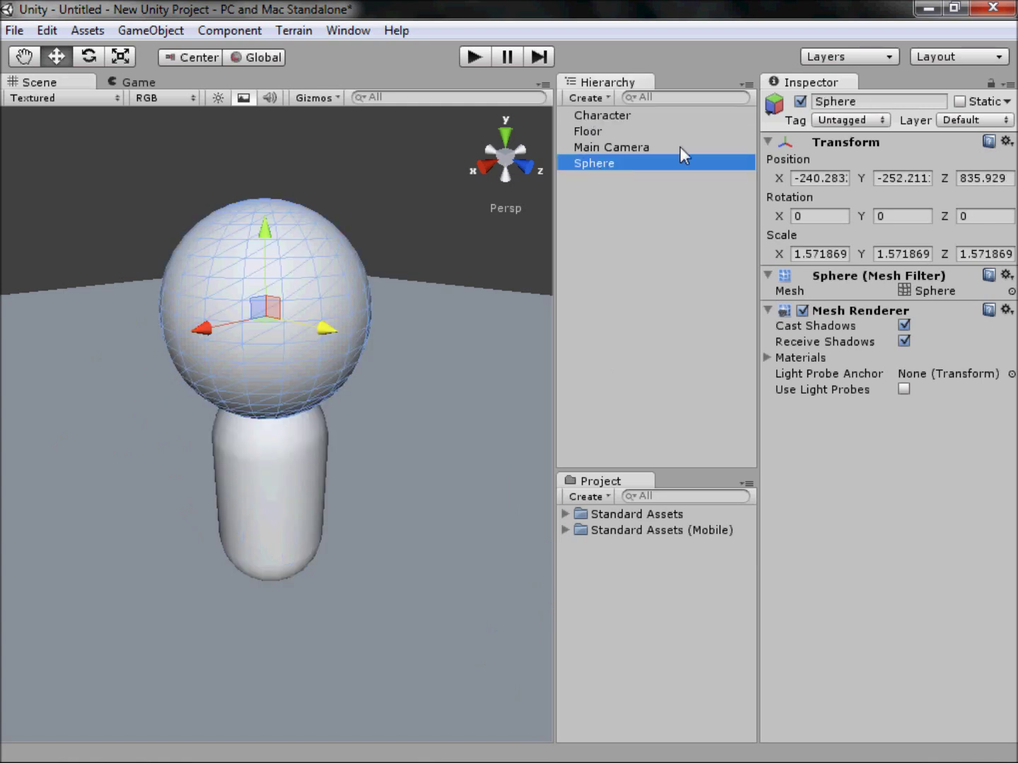
{"action": "left_click", "coordinate": [881, 102]}
{"action": "type", "text": "Head"}
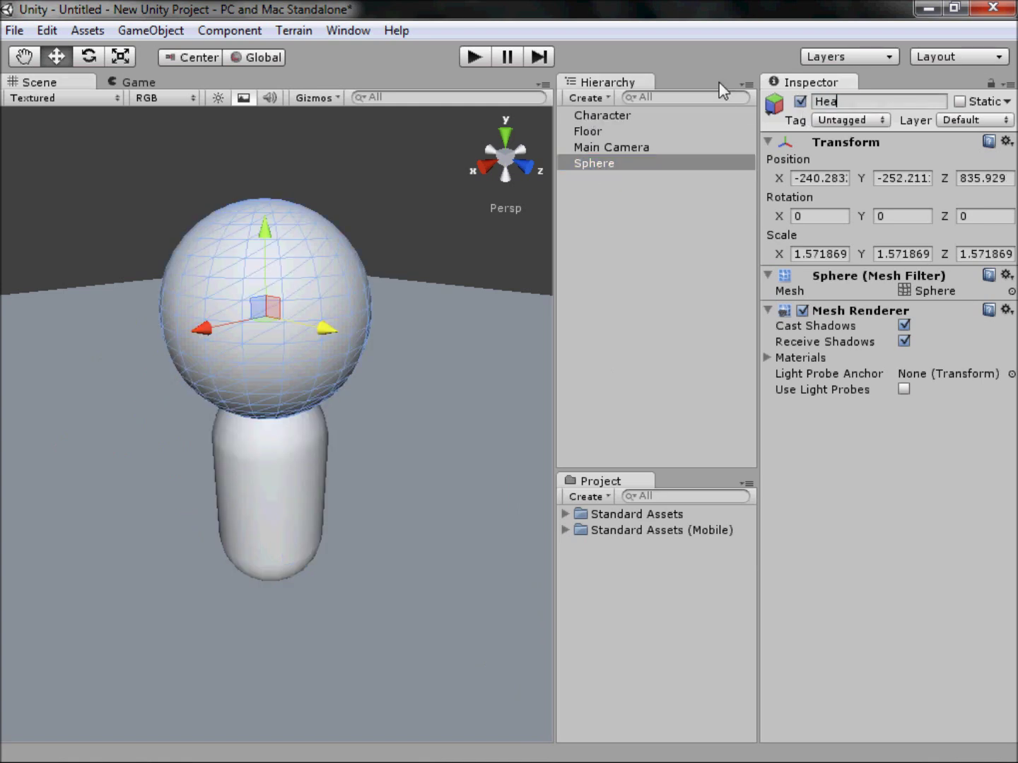
{"action": "key", "text": "Return"}
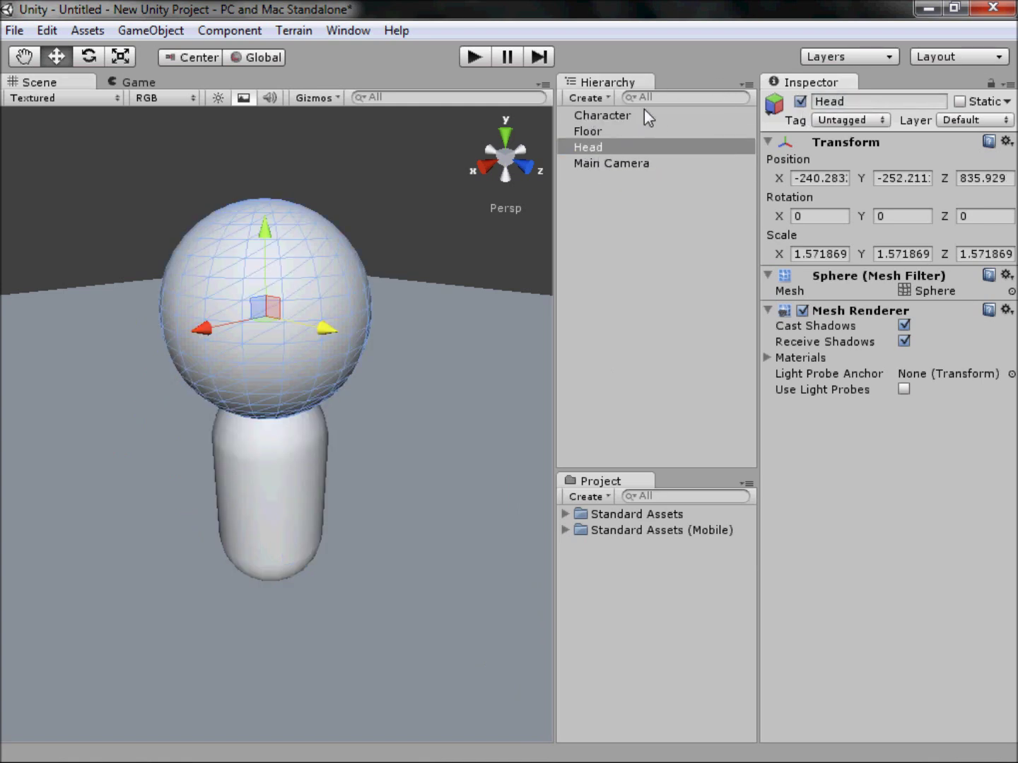
{"action": "left_click_drag", "start_coordinate": [586, 144], "coordinate": [693, 118]}
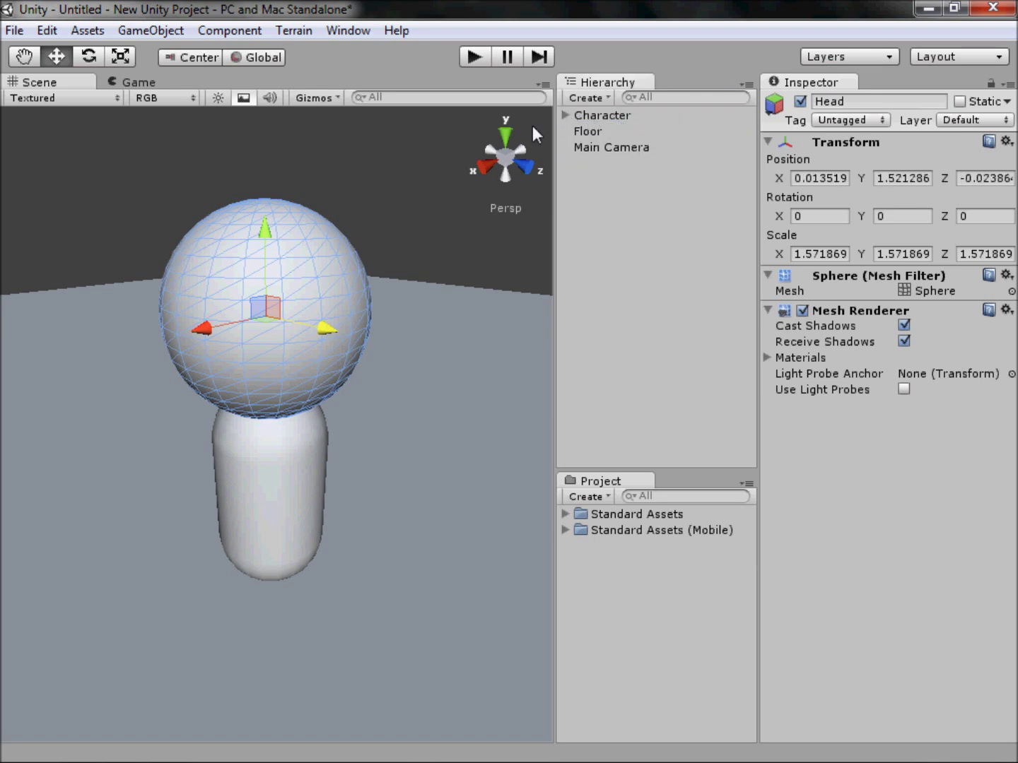
- Select Character, expand its hierarchy and inspect its Head child
{"action": "left_click", "coordinate": [255, 483]}
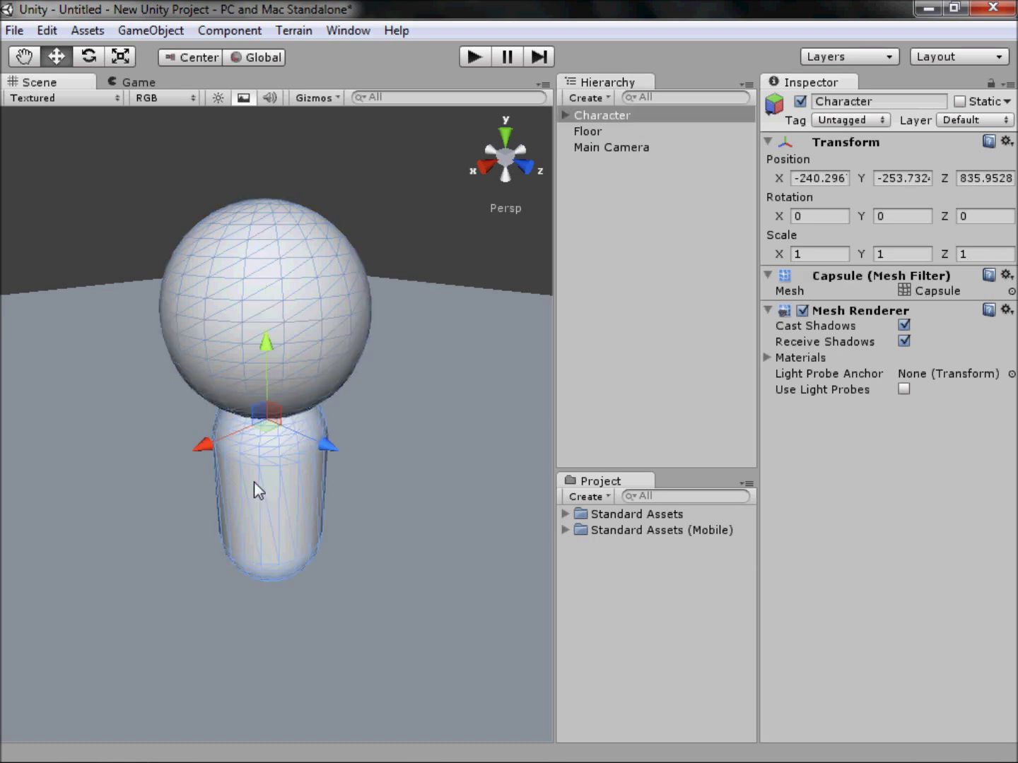
{"action": "left_click", "coordinate": [566, 113]}
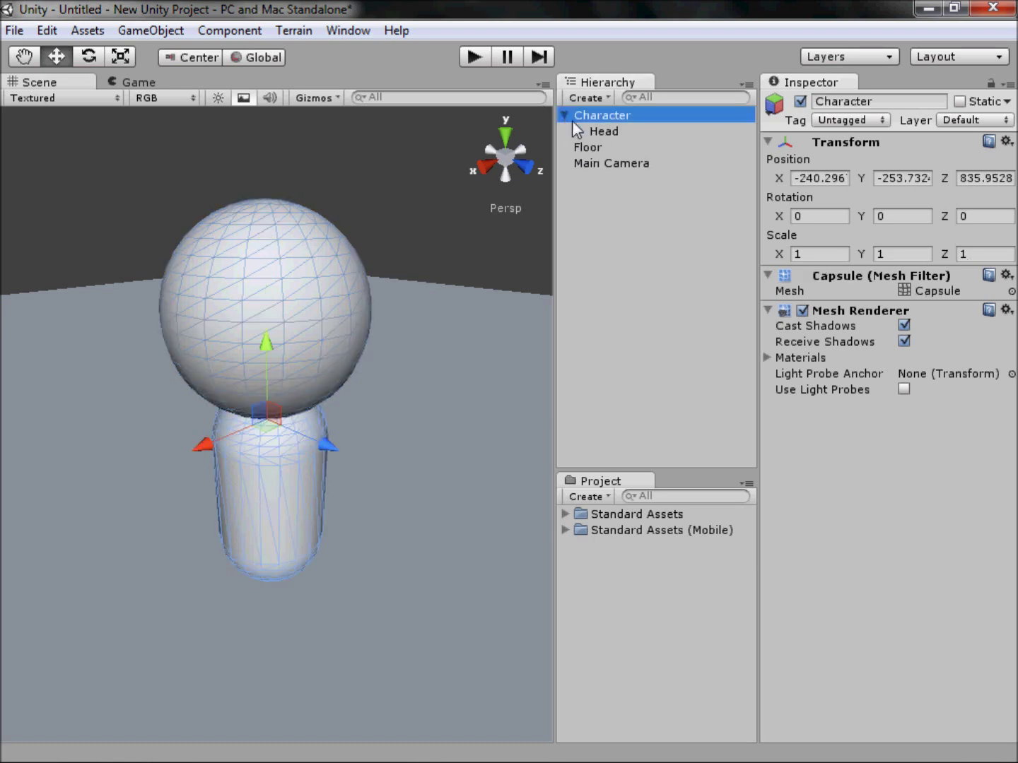
{"action": "left_click", "coordinate": [607, 131]}
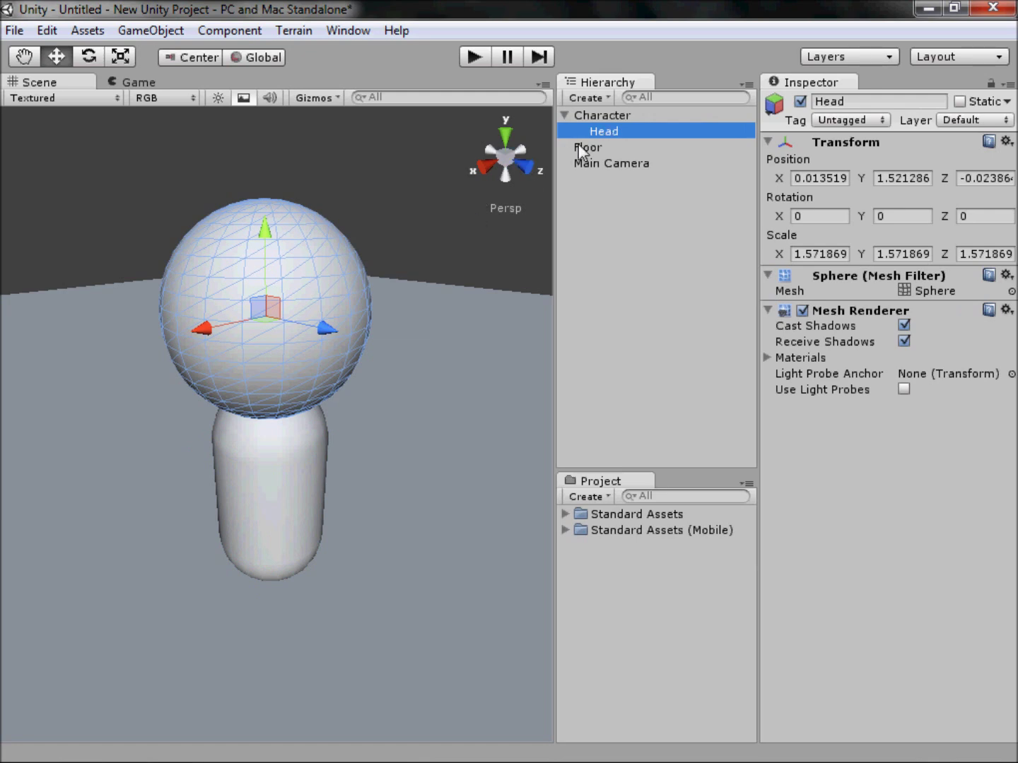
- Try moving Character and then Head alone along Z to test the parenting, undoing each move
{"action": "left_click", "coordinate": [622, 117]}
{"action": "left_click_drag", "start_coordinate": [328, 442], "coordinate": [360, 470]}
{"action": "key", "text": "ctrl+z"}
{"action": "left_click", "coordinate": [605, 132]}
{"action": "left_click_drag", "start_coordinate": [313, 336], "coordinate": [391, 352]}
{"action": "key", "text": "ctrl+z"}
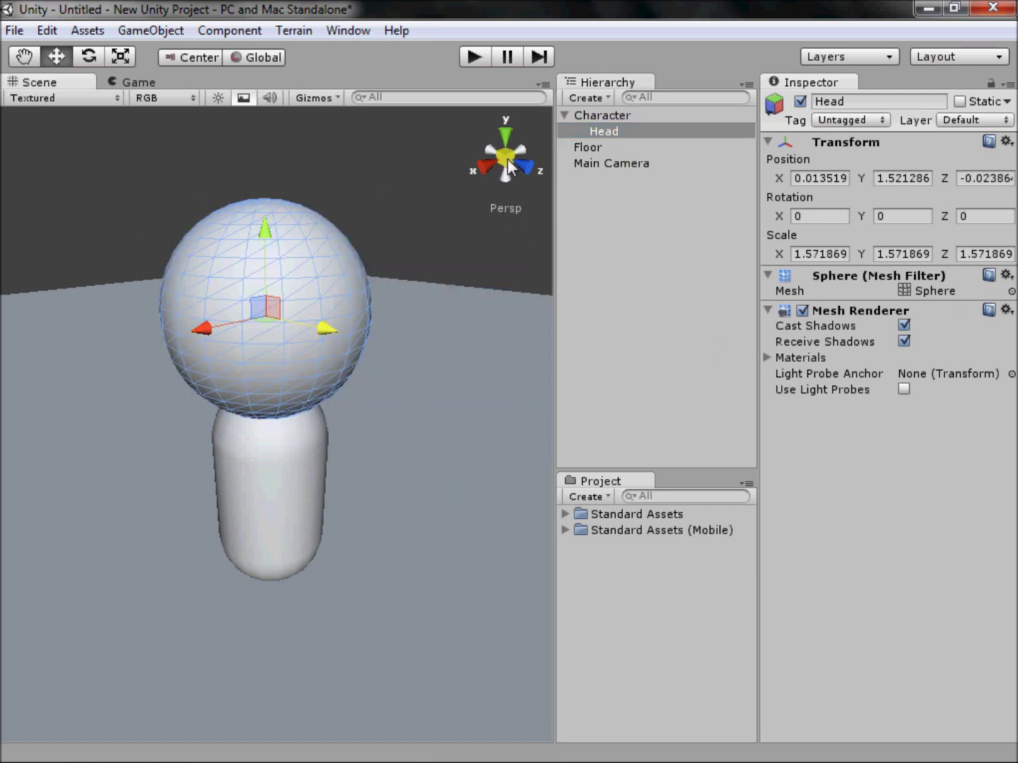
- Add a Character Controller physics component to Character
{"action": "left_click", "coordinate": [636, 116]}
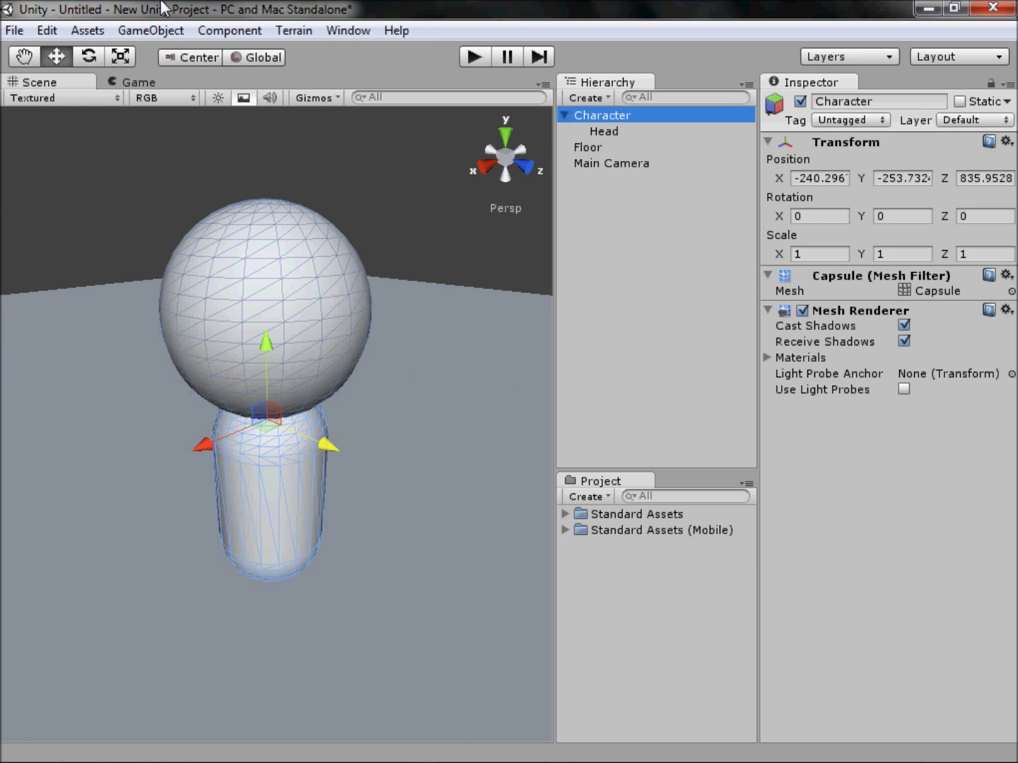
{"action": "left_click", "coordinate": [211, 32]}
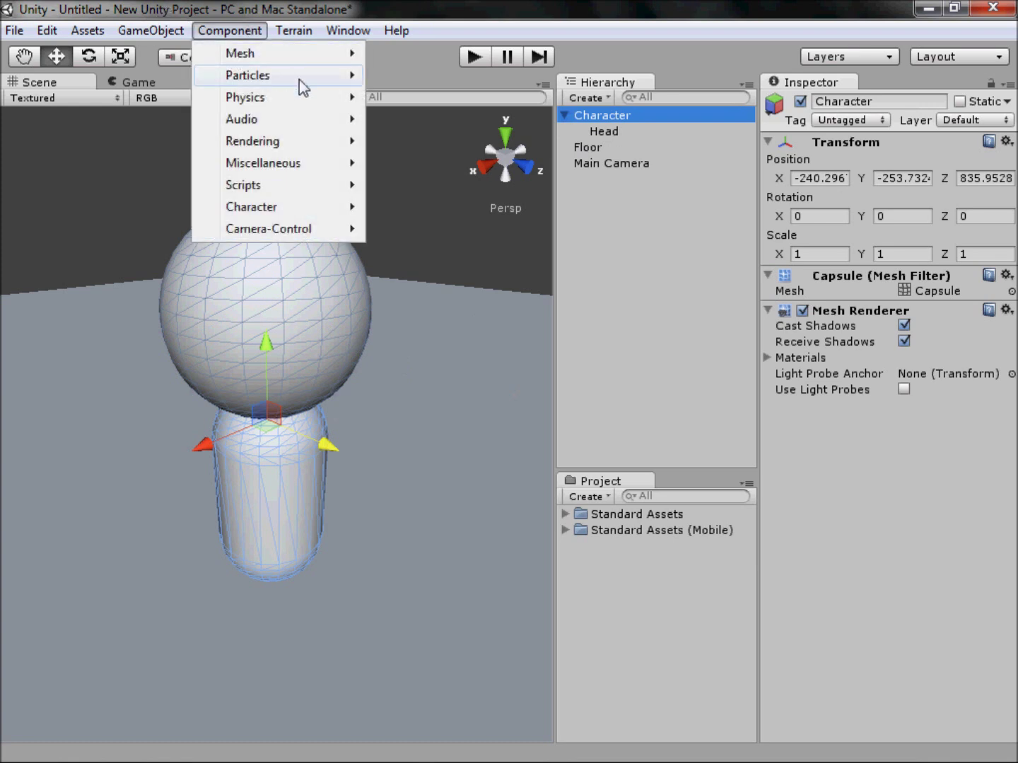
{"action": "mouse_move", "coordinate": [300, 96]}
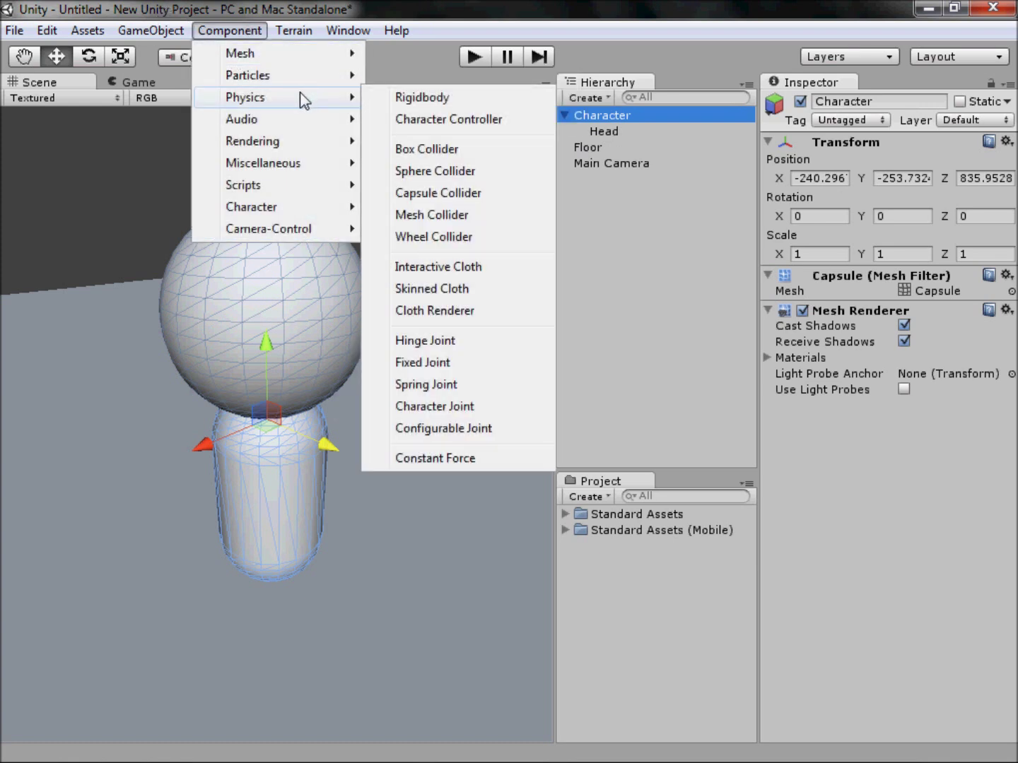
{"action": "left_click", "coordinate": [467, 120]}
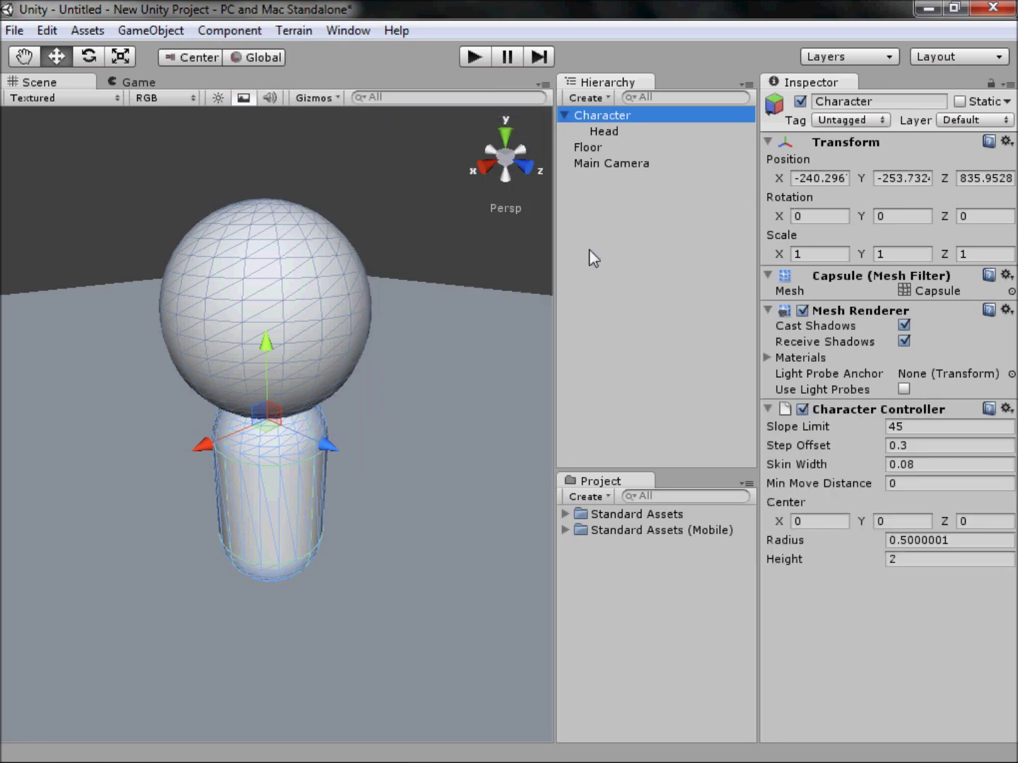
- Examine the Character Controller's outline around the capsule from the right side view and return to perspective
{"action": "left_click", "coordinate": [487, 168]}
{"action": "middle_click_drag", "start_coordinate": [357, 287], "coordinate": [310, 547]}
{"action": "scroll", "coordinate": [380, 506], "scroll_direction": "up", "scroll_amount": 3}
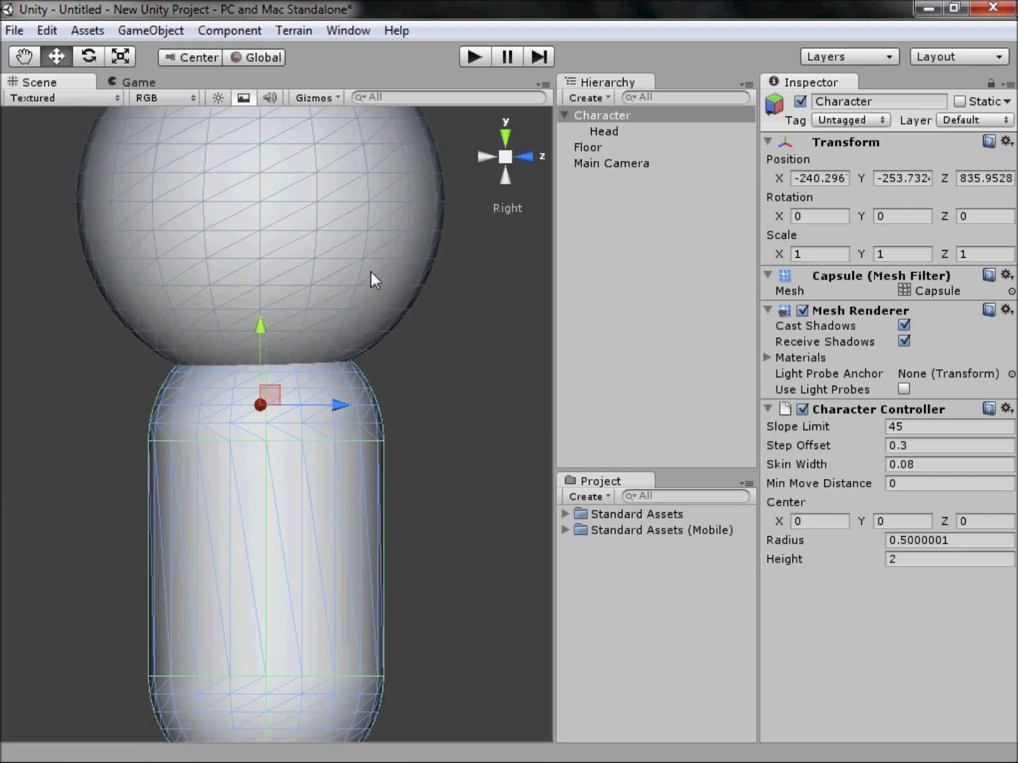
{"action": "scroll", "coordinate": [377, 226], "scroll_direction": "down", "scroll_amount": 1}
{"action": "scroll", "coordinate": [378, 226], "scroll_direction": "down", "scroll_amount": 3}
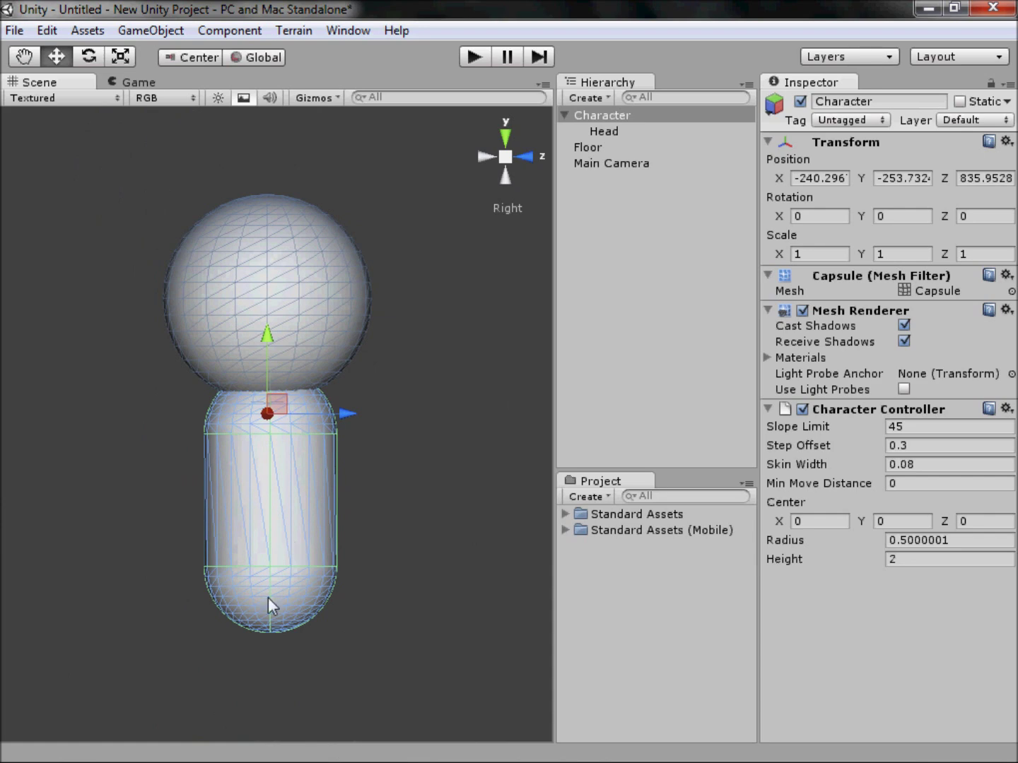
{"action": "left_click", "coordinate": [508, 156]}
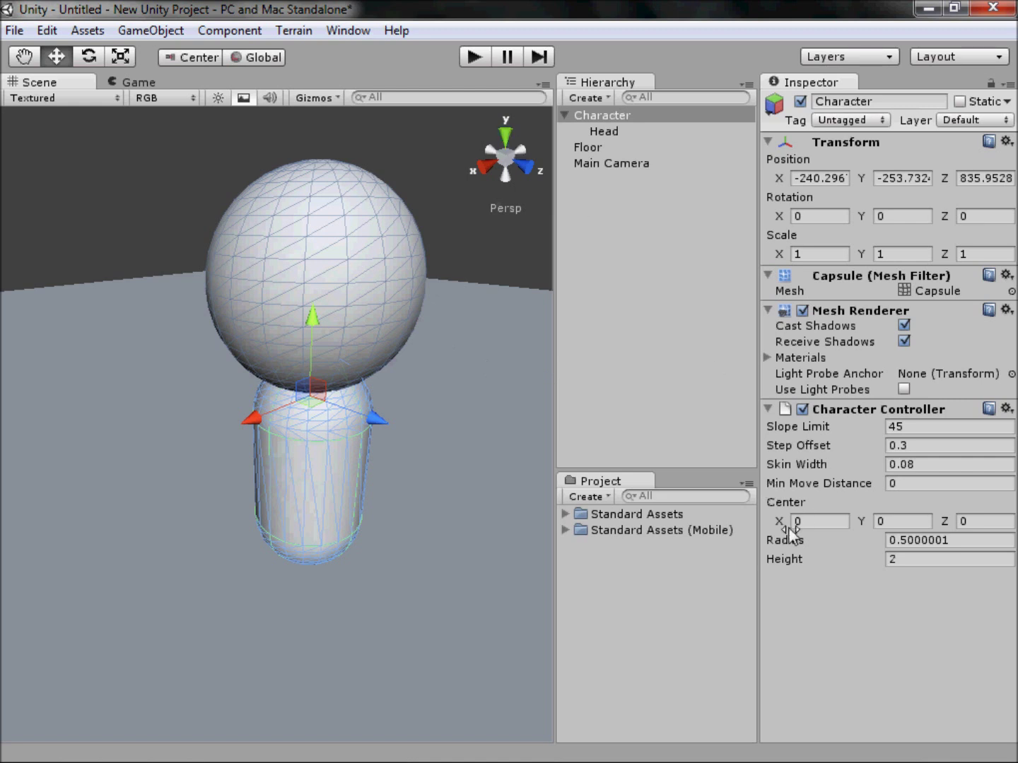
- Create a new project folder named Scripts
{"action": "right_click", "coordinate": [587, 562]}
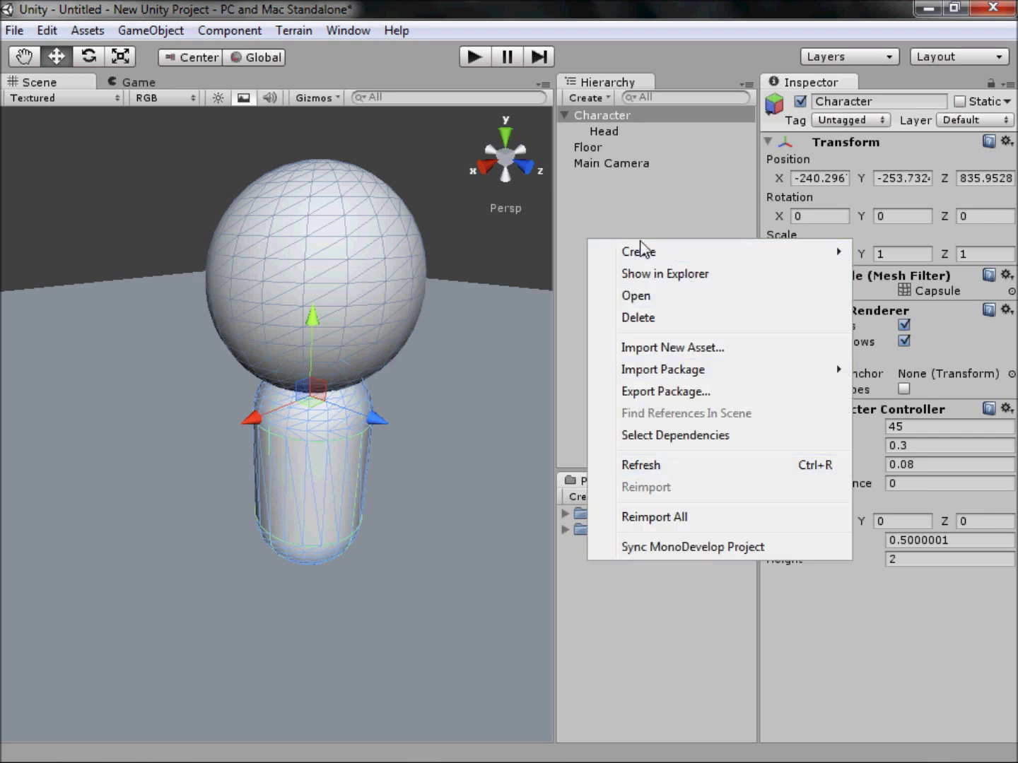
{"action": "left_click", "coordinate": [627, 601]}
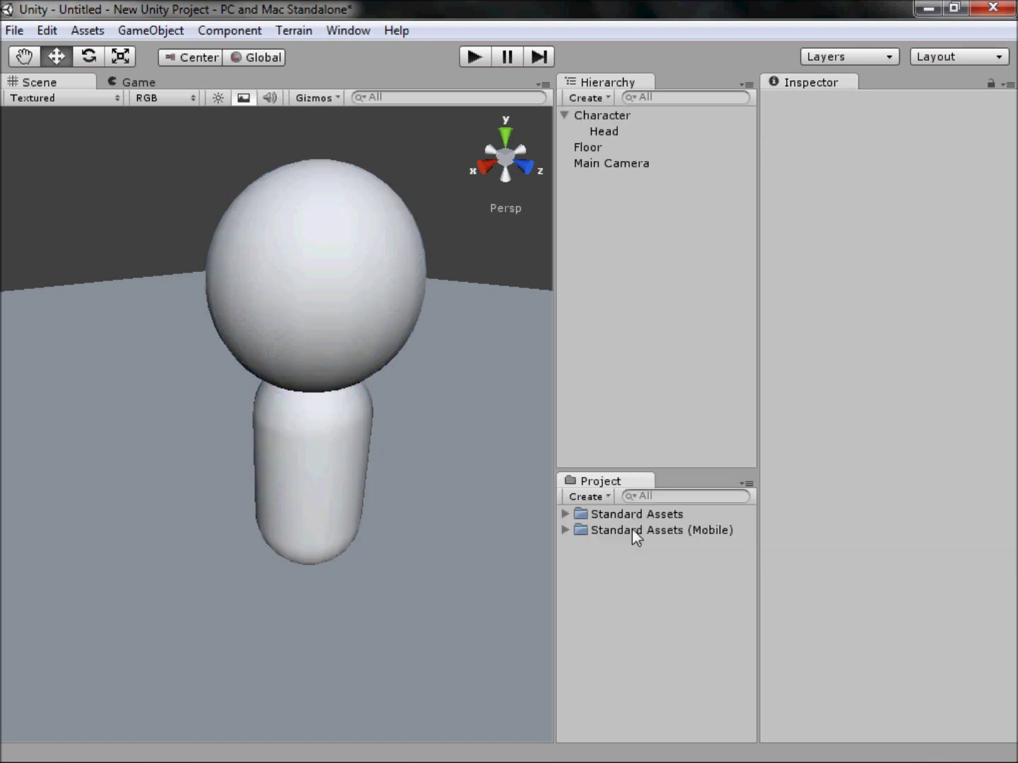
{"action": "right_click", "coordinate": [591, 576]}
{"action": "mouse_move", "coordinate": [656, 275]}
{"action": "left_click", "coordinate": [500, 267]}
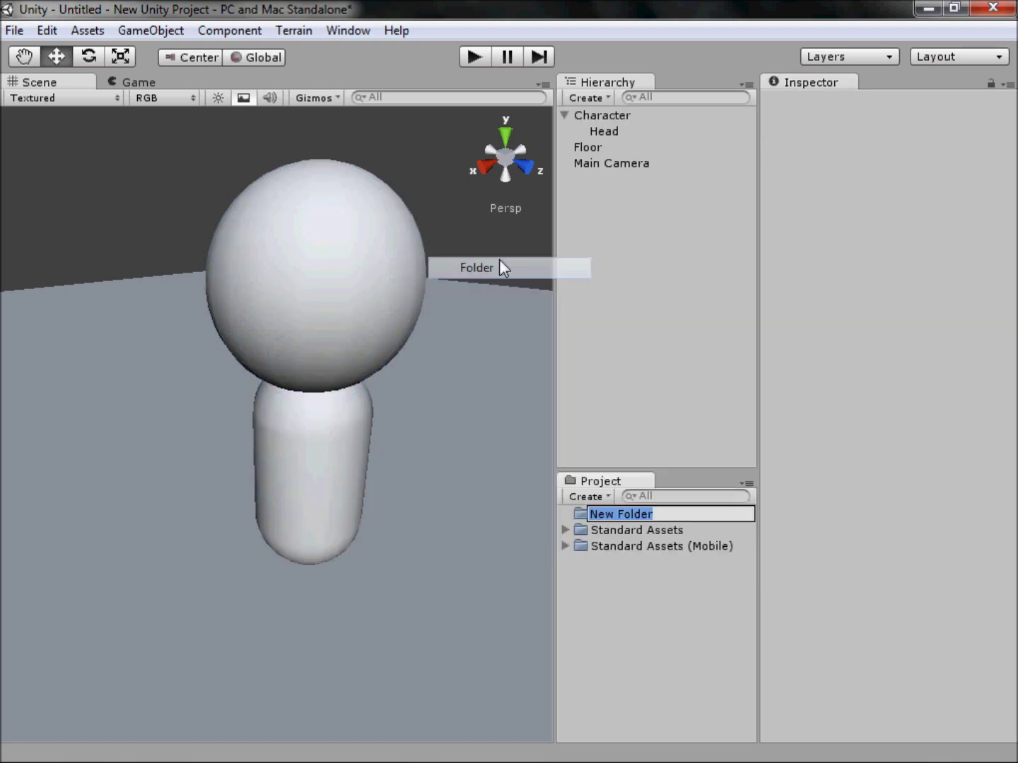
{"action": "type", "text": "Scripts"}
{"action": "key", "text": "Return"}
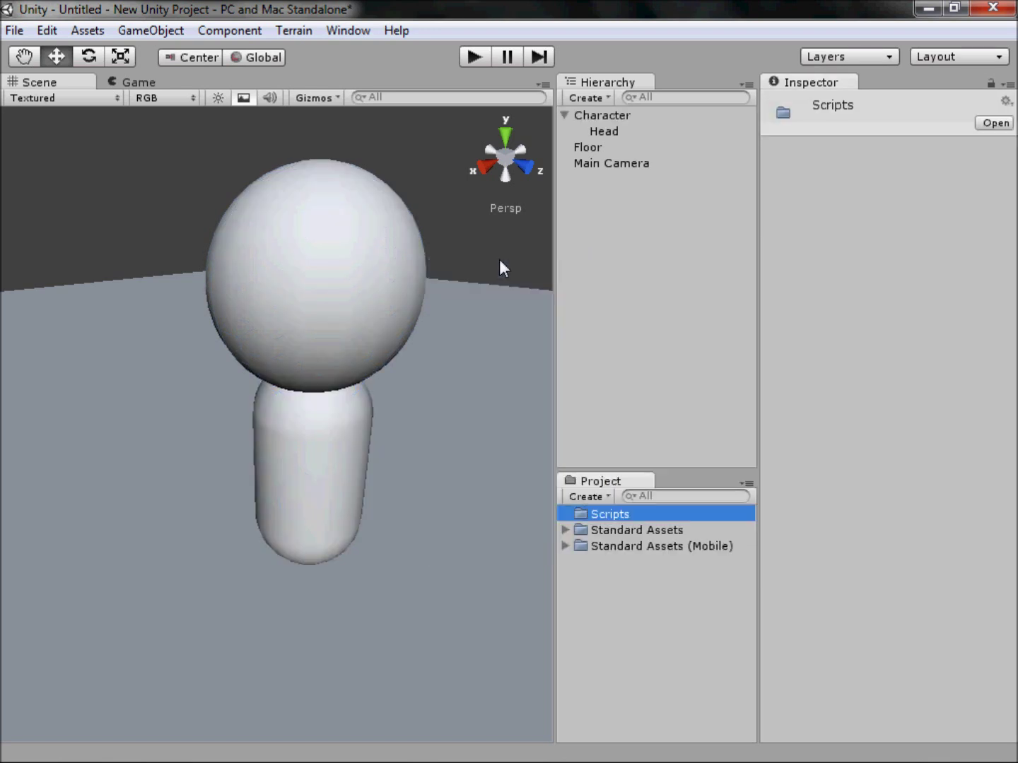
- Create a JavaScript file named Movement in the Scripts folder, and view it in Notepad++ before returning to Unity
{"action": "right_click", "coordinate": [617, 514]}
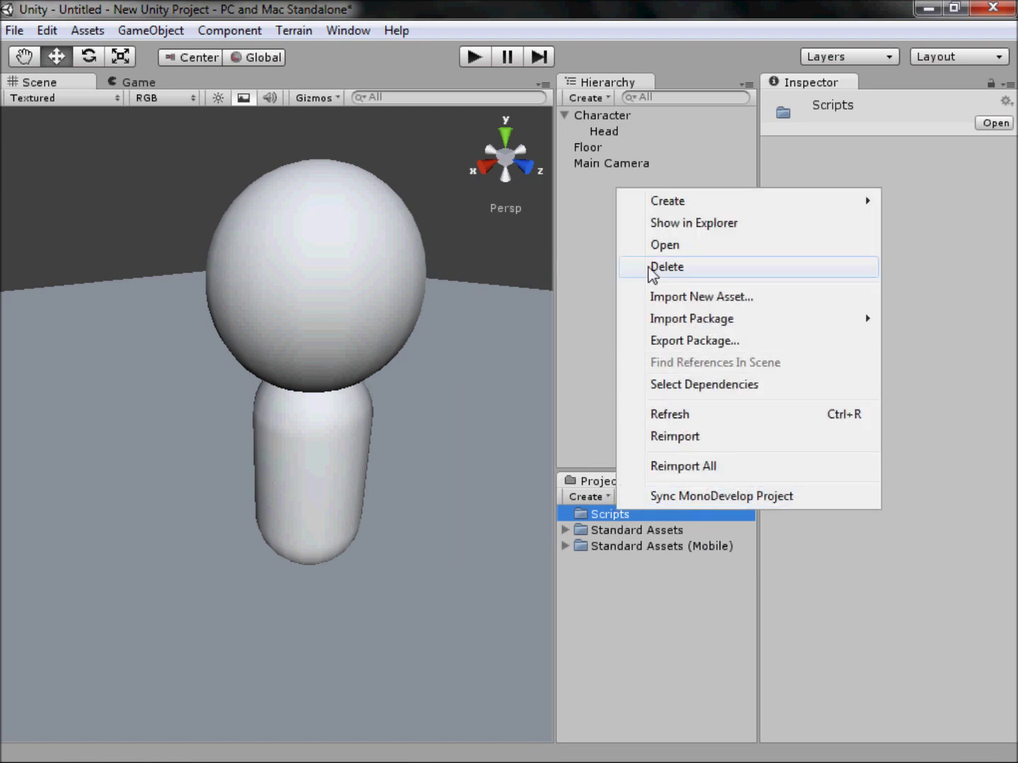
{"action": "mouse_move", "coordinate": [657, 207]}
{"action": "left_click", "coordinate": [531, 231]}
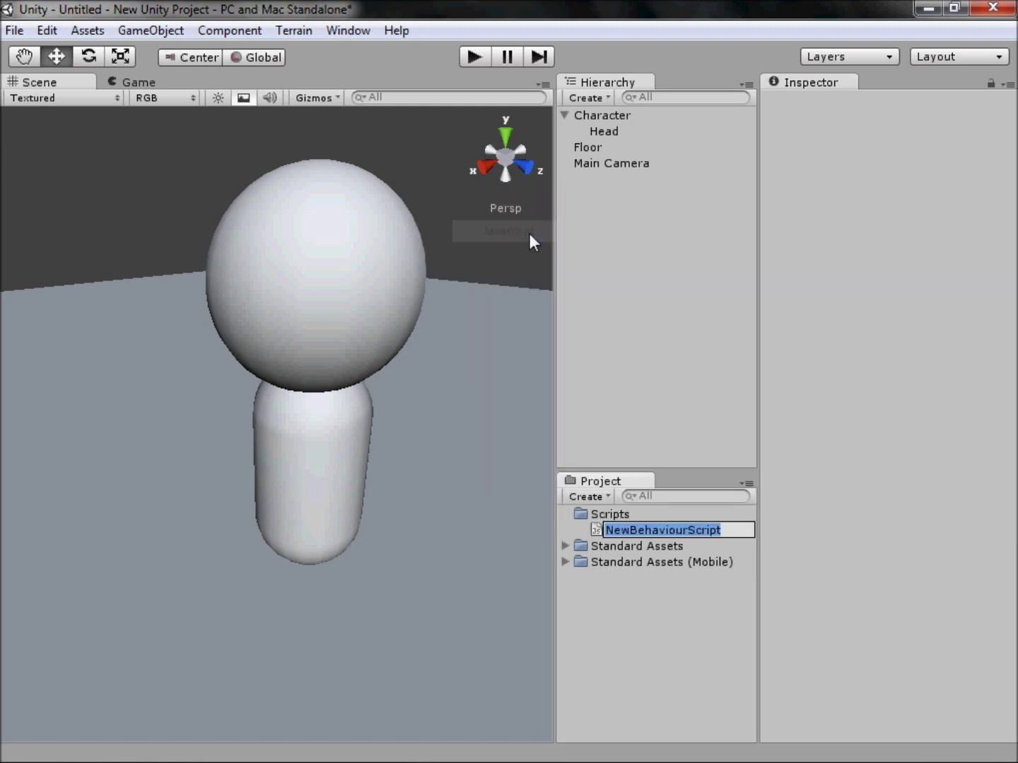
{"action": "type", "text": "Movement"}
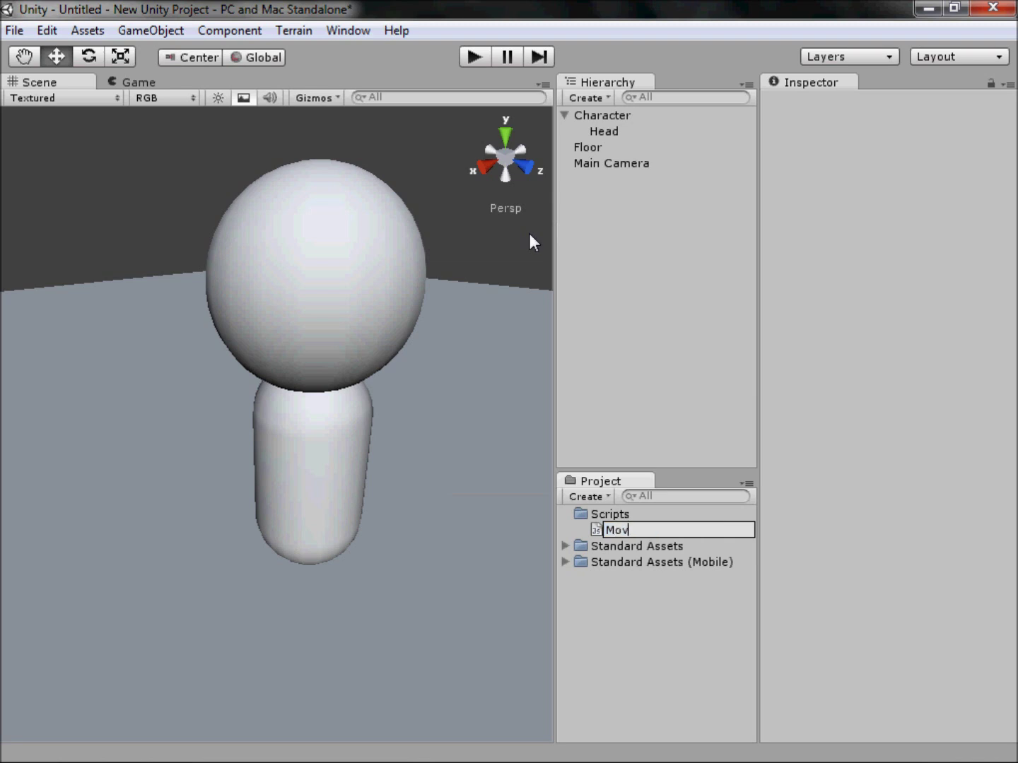
{"action": "key", "text": "Return"}
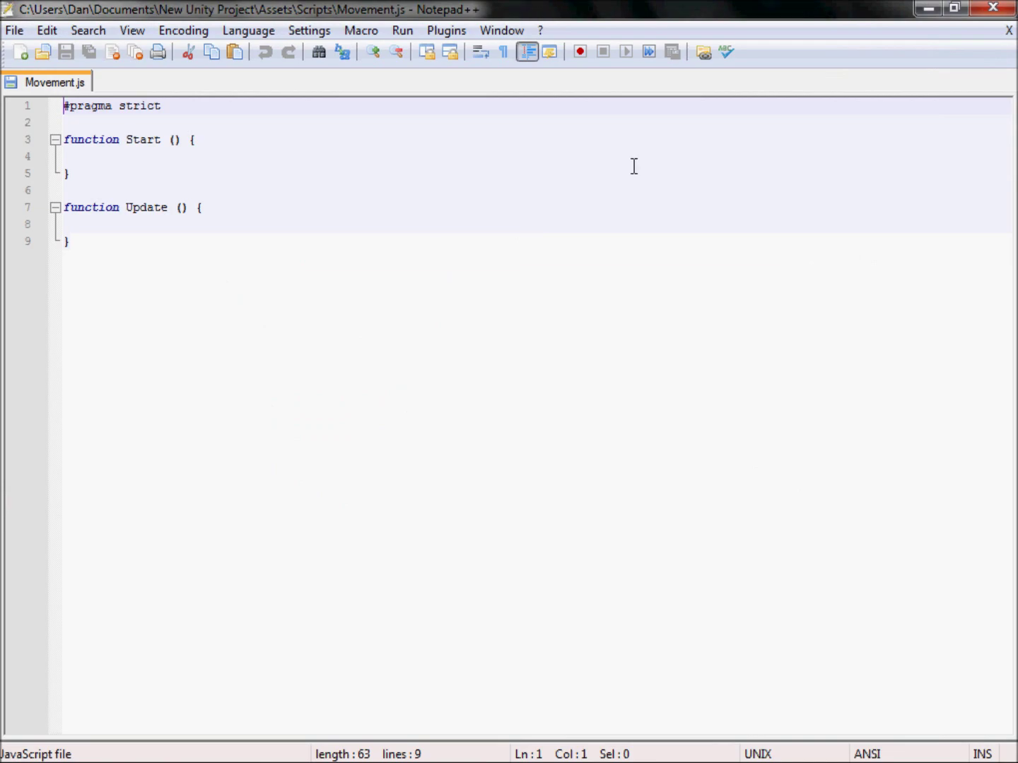
{"action": "left_click", "coordinate": [928, 8]}
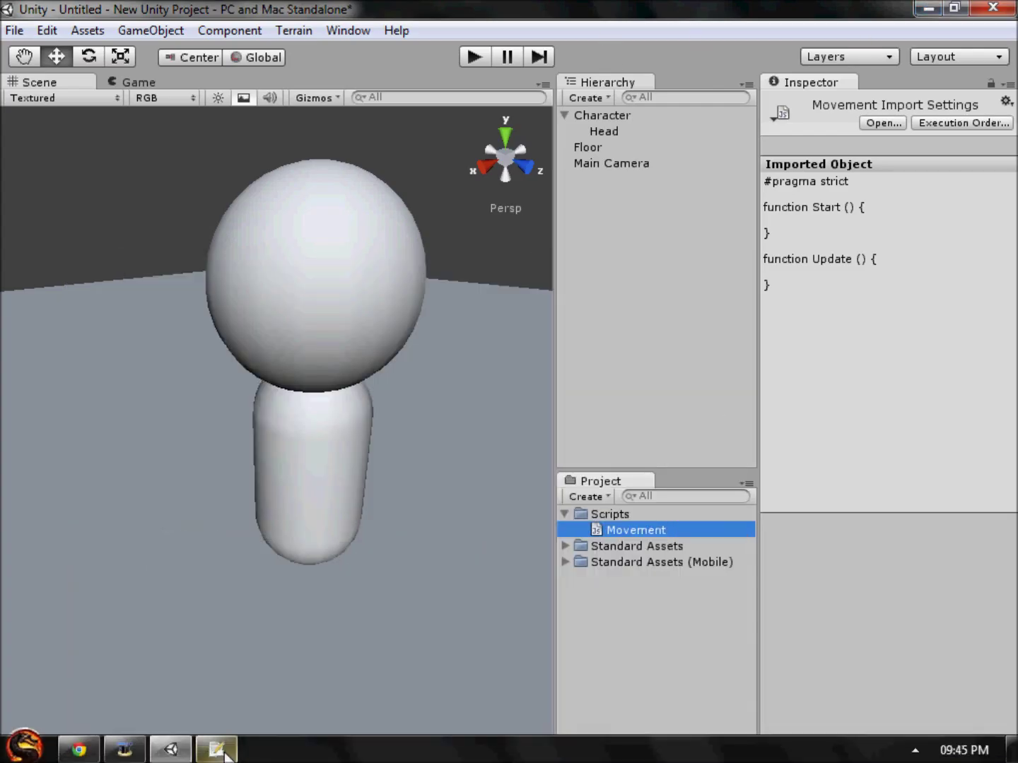
- Examine the available external script editors in Unity's External Tools preferences, then close the preferences
{"action": "mouse_move", "coordinate": [225, 754]}
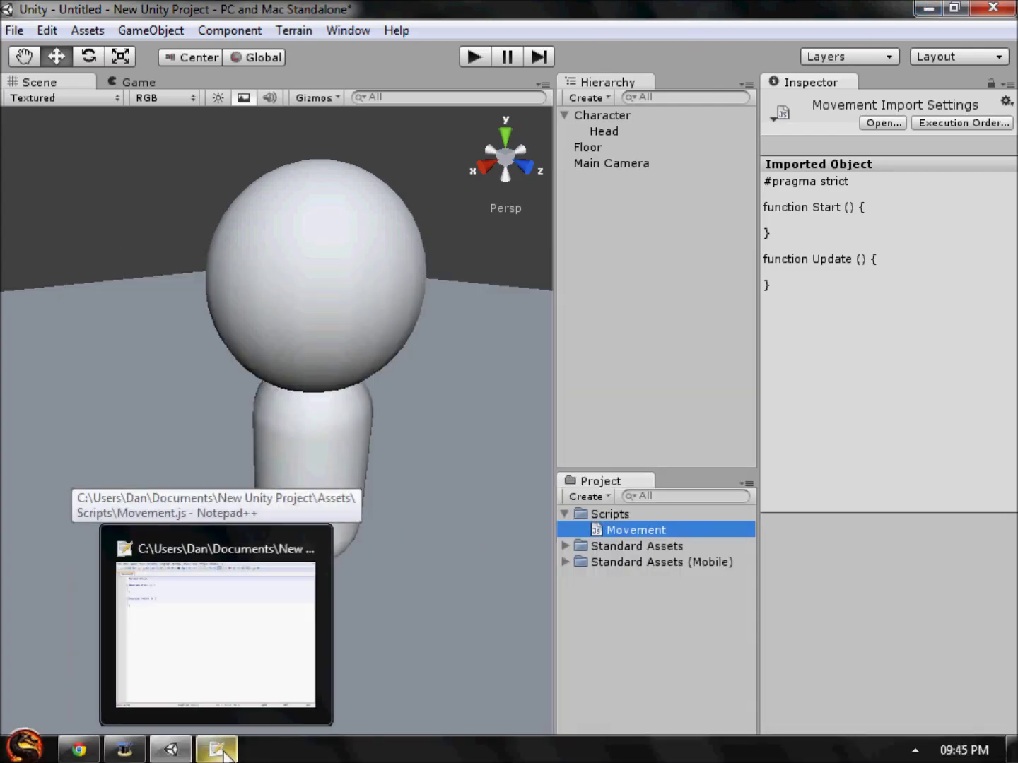
{"action": "left_click", "coordinate": [42, 32]}
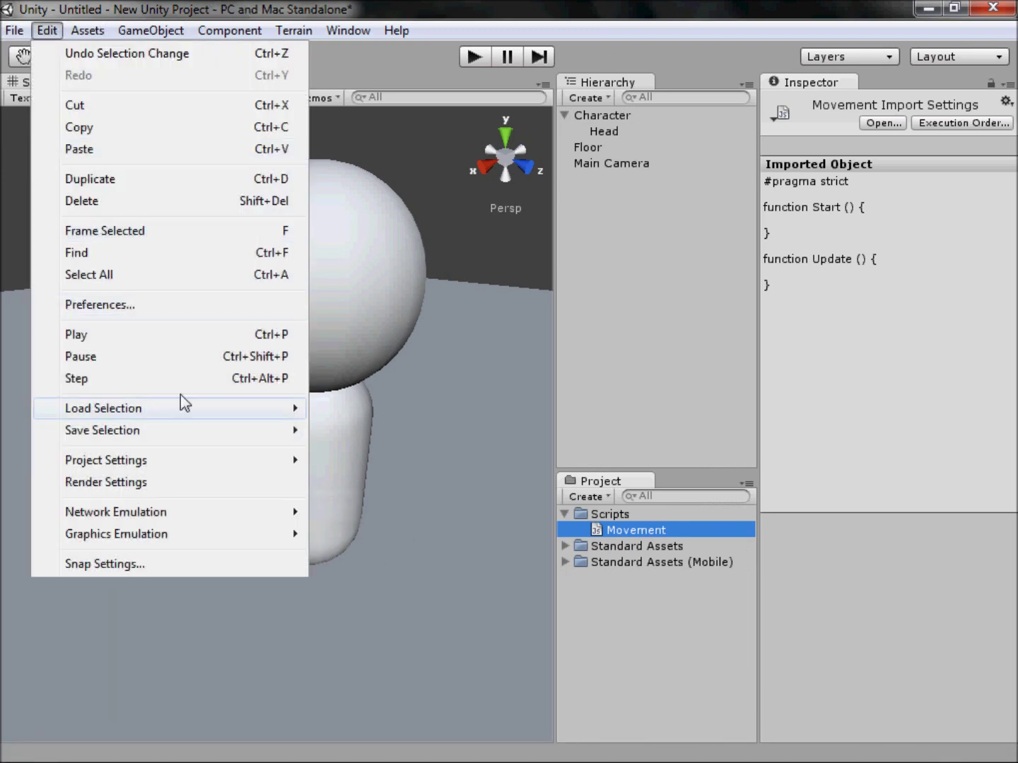
{"action": "left_click", "coordinate": [139, 303]}
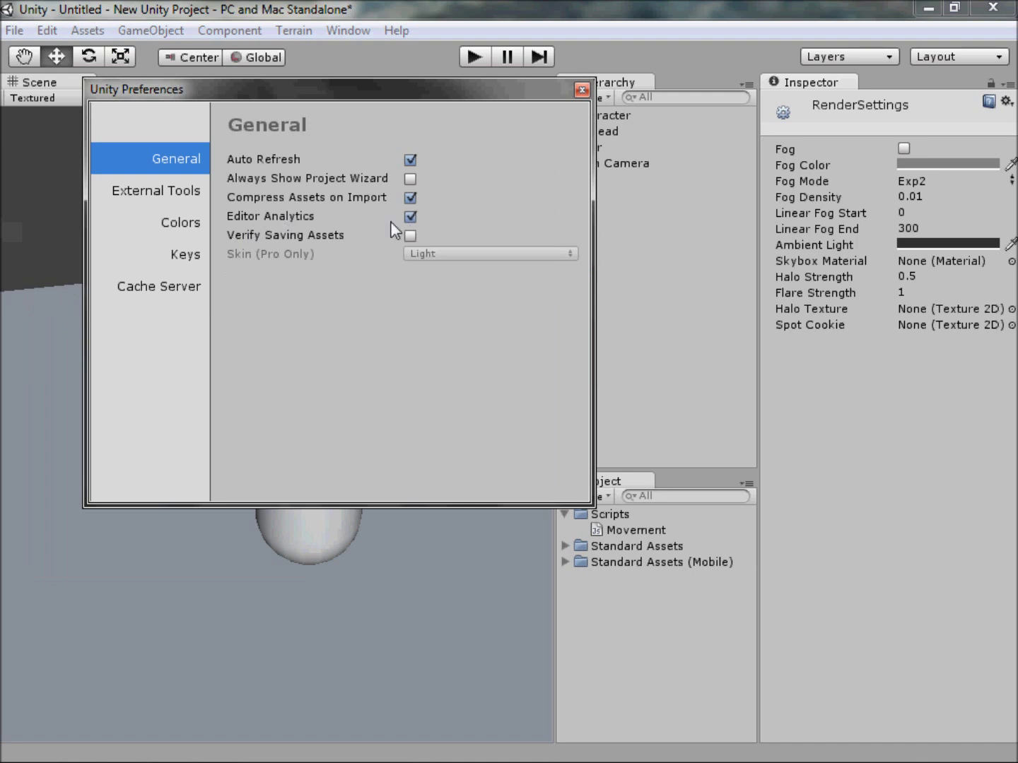
{"action": "left_click", "coordinate": [170, 191]}
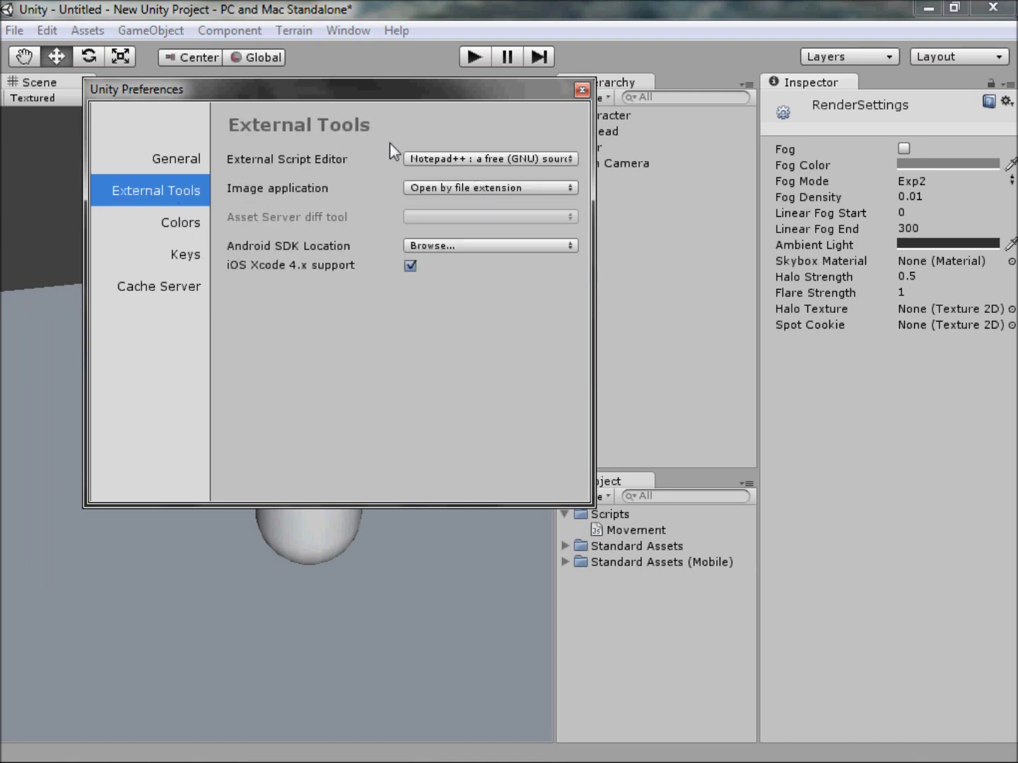
{"action": "left_click", "coordinate": [440, 159]}
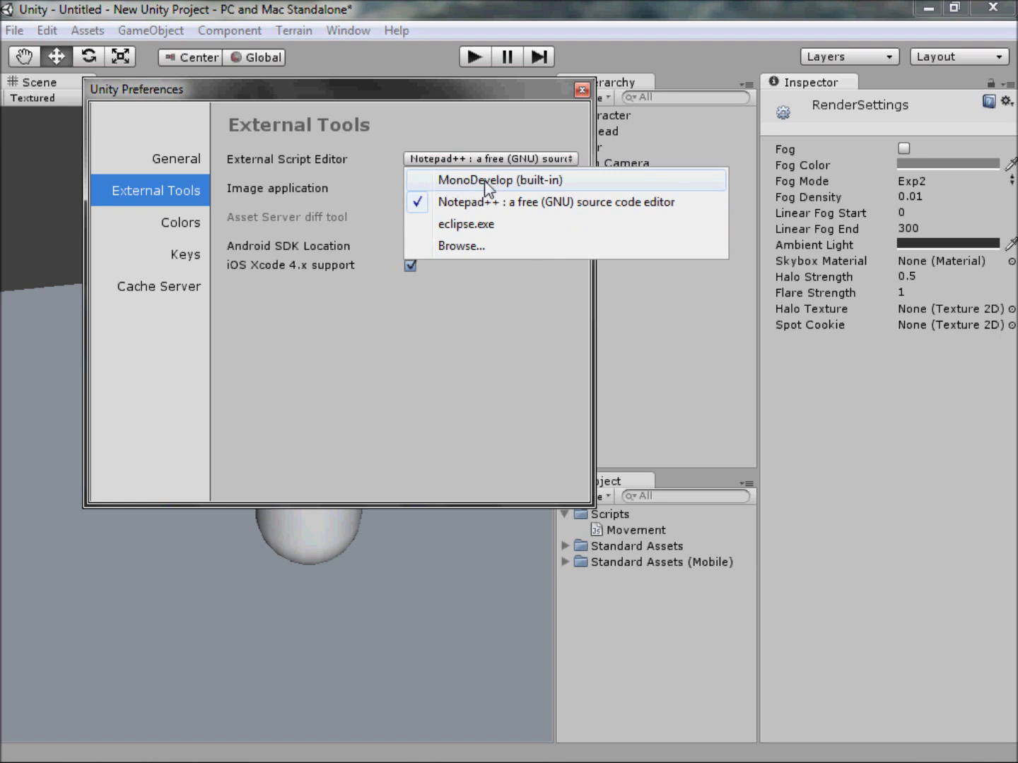
{"action": "left_click", "coordinate": [494, 383]}
{"action": "left_click", "coordinate": [583, 90]}
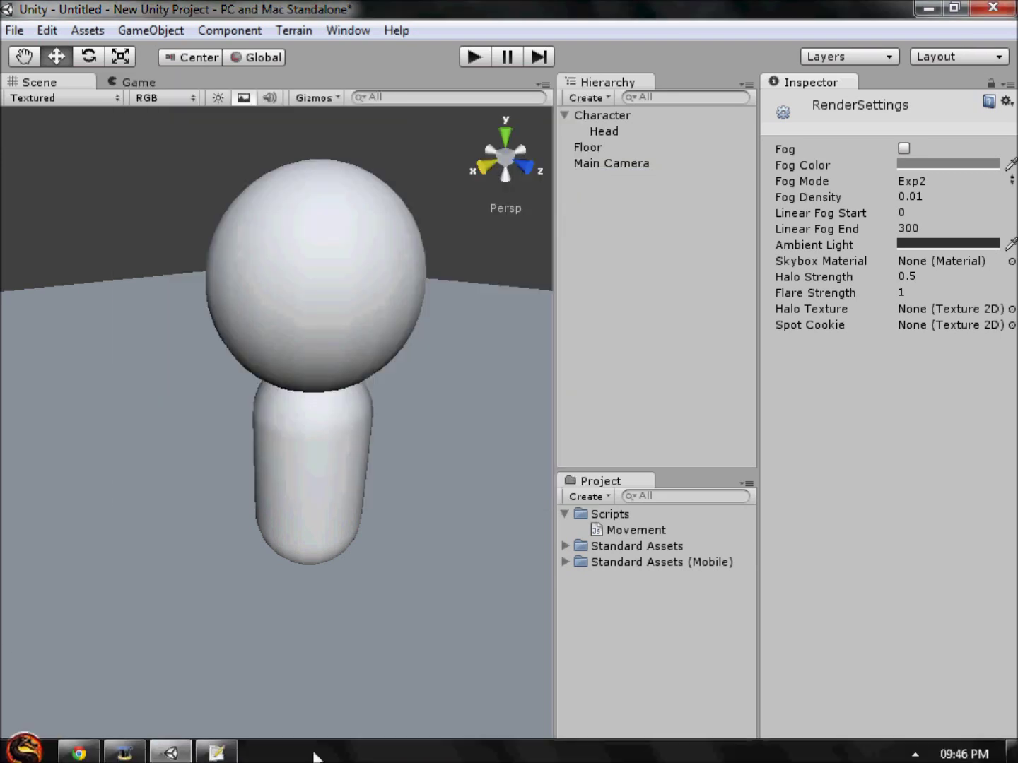
- Switch to Notepad++ and review the pragma line and the Update function in Movement.js
{"action": "left_click", "coordinate": [233, 755]}
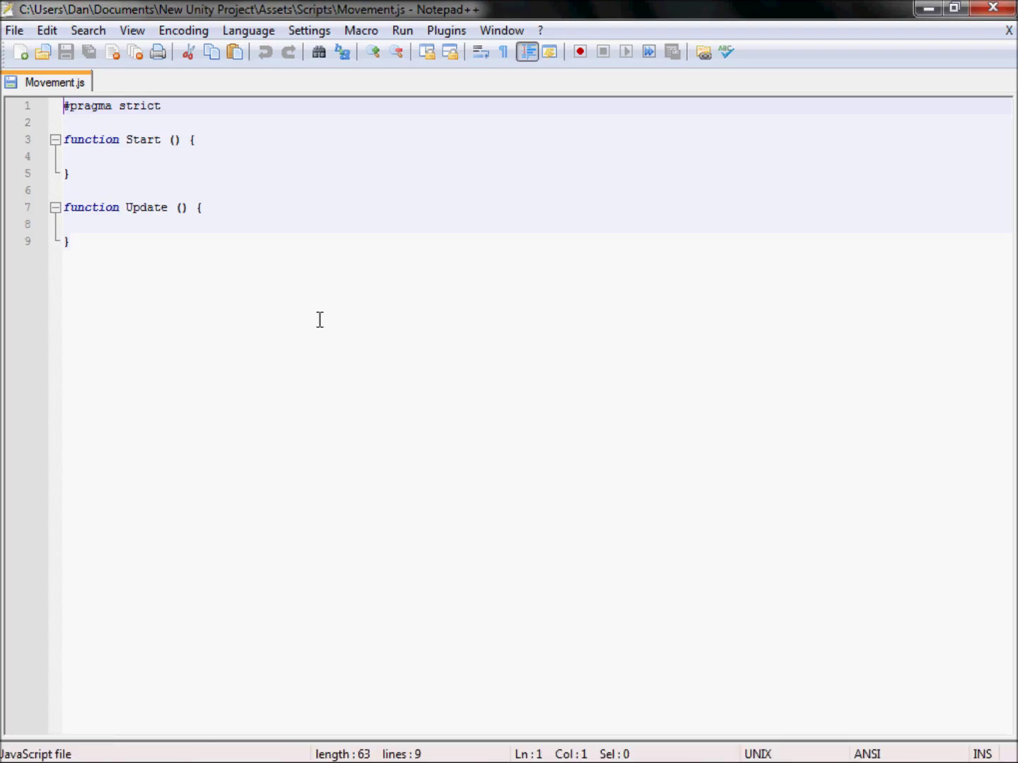
{"action": "key", "text": "ctrl+a"}
{"action": "left_click", "coordinate": [307, 271]}
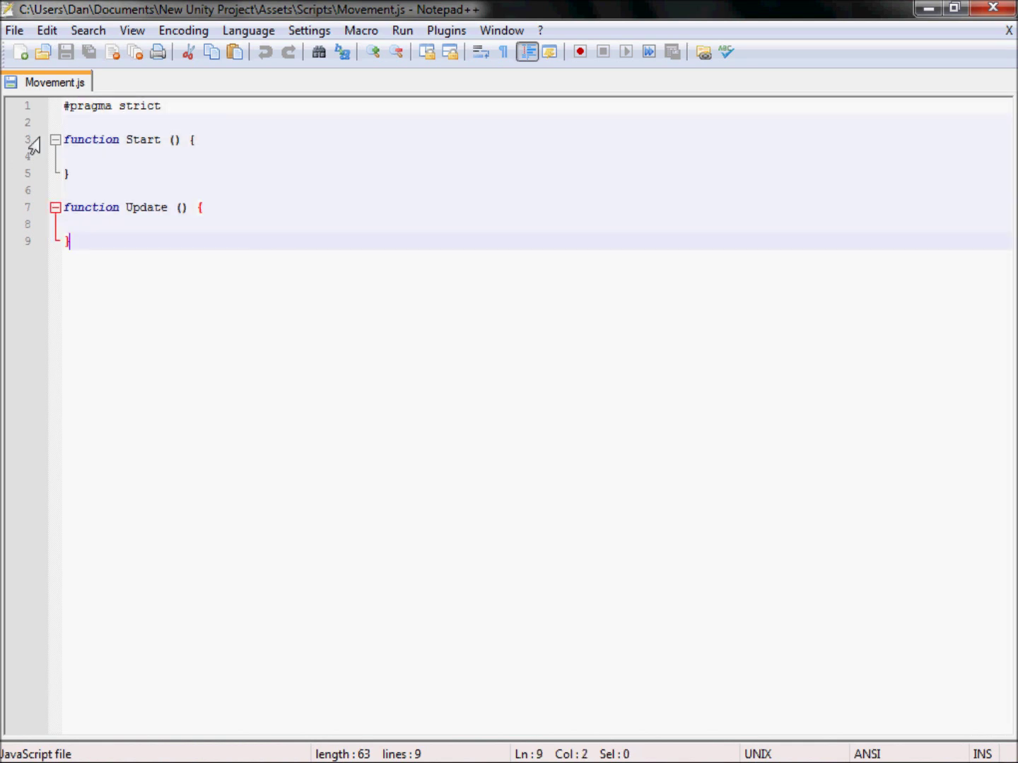
{"action": "left_click_drag", "start_coordinate": [65, 106], "coordinate": [686, 112]}
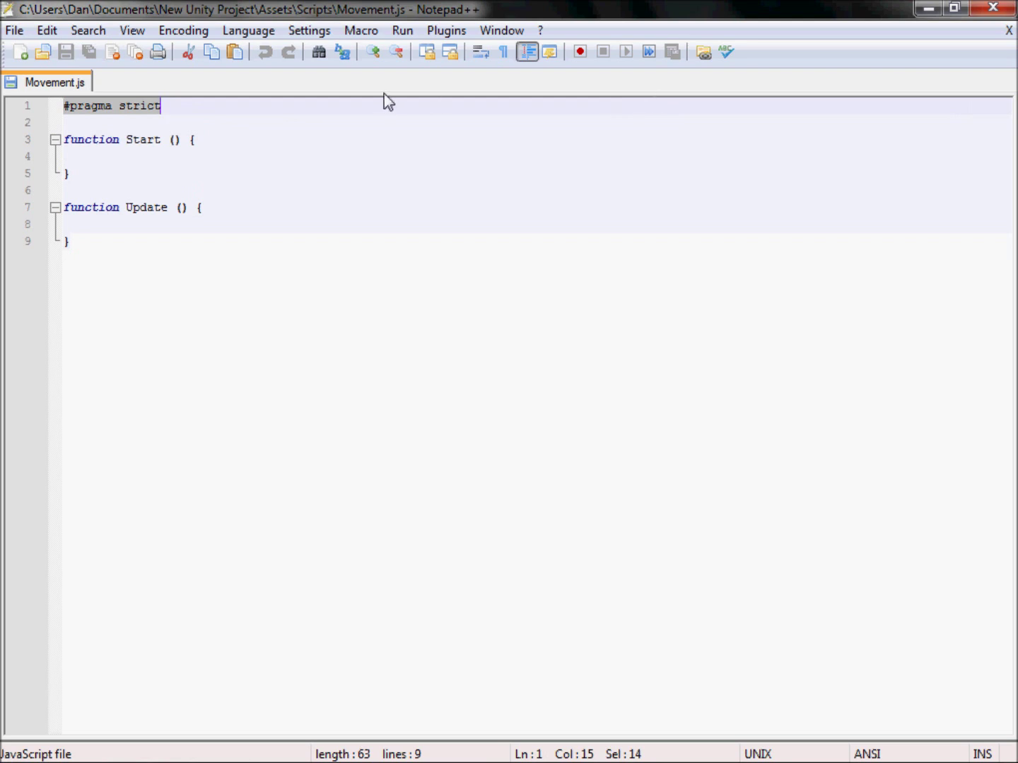
{"action": "key", "text": "End"}
{"action": "key", "text": "Return"}
{"action": "key", "text": "BackSpace"}
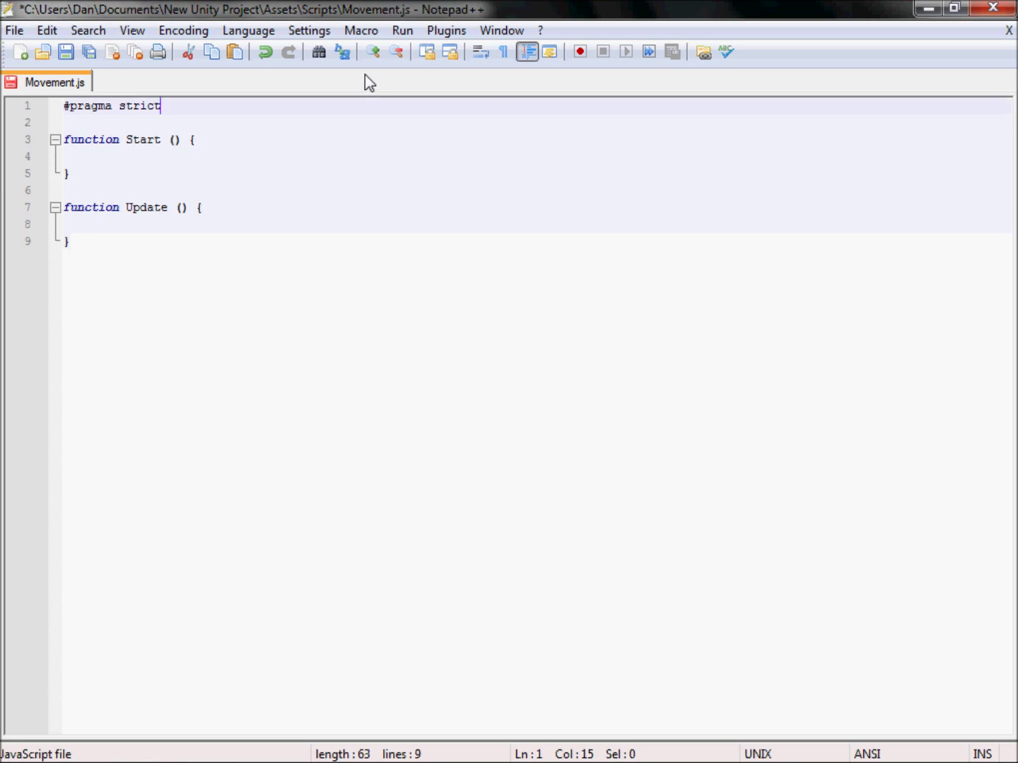
{"action": "left_click_drag", "start_coordinate": [141, 207], "coordinate": [258, 245]}
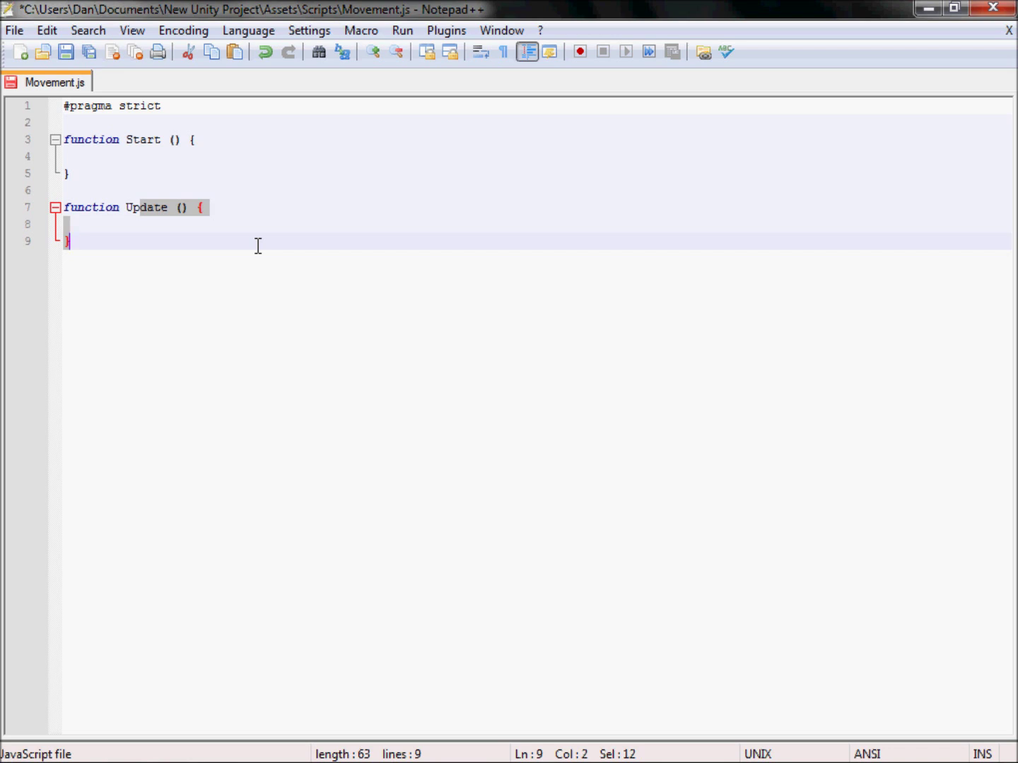
{"action": "left_click", "coordinate": [135, 207]}
{"action": "left_click", "coordinate": [160, 226]}
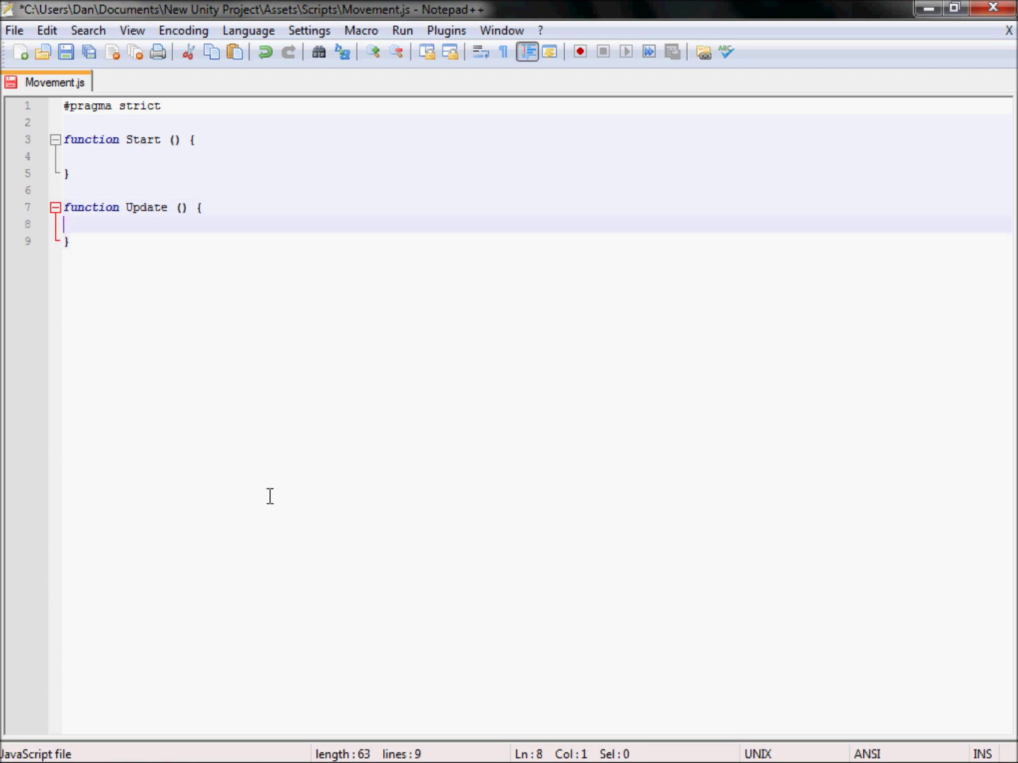
- Switch to Chrome and copy the CharacterController.Move example code, from the speed variable through the closing brace of Update
{"action": "mouse_move", "coordinate": [162, 760]}
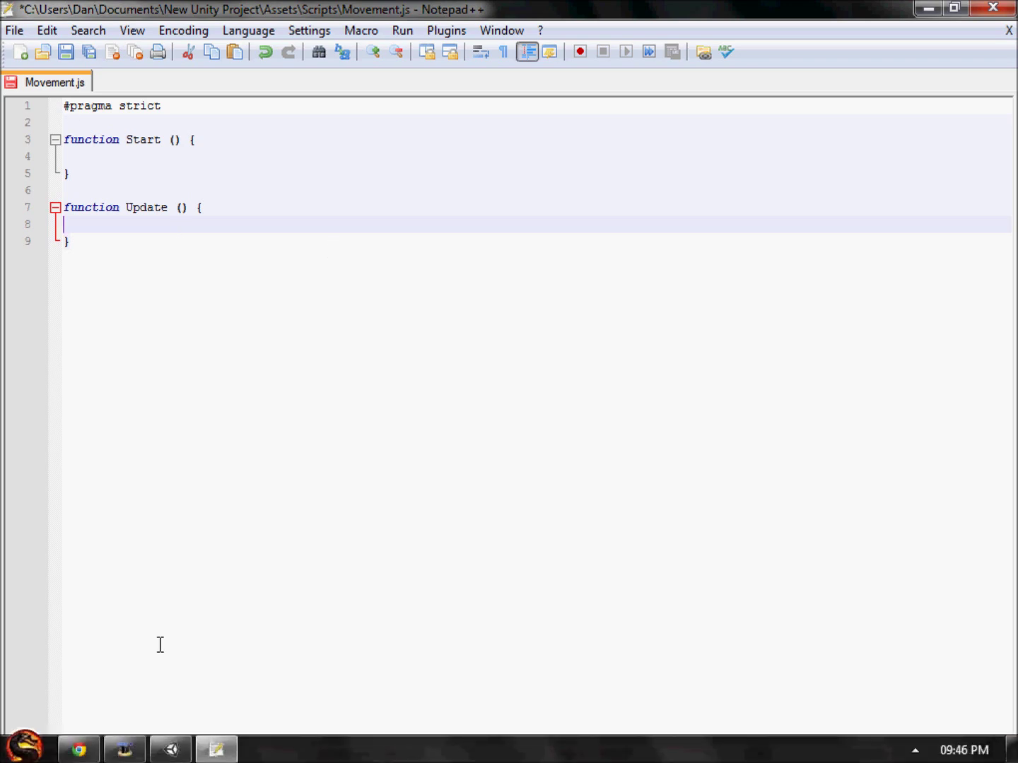
{"action": "left_click", "coordinate": [77, 755]}
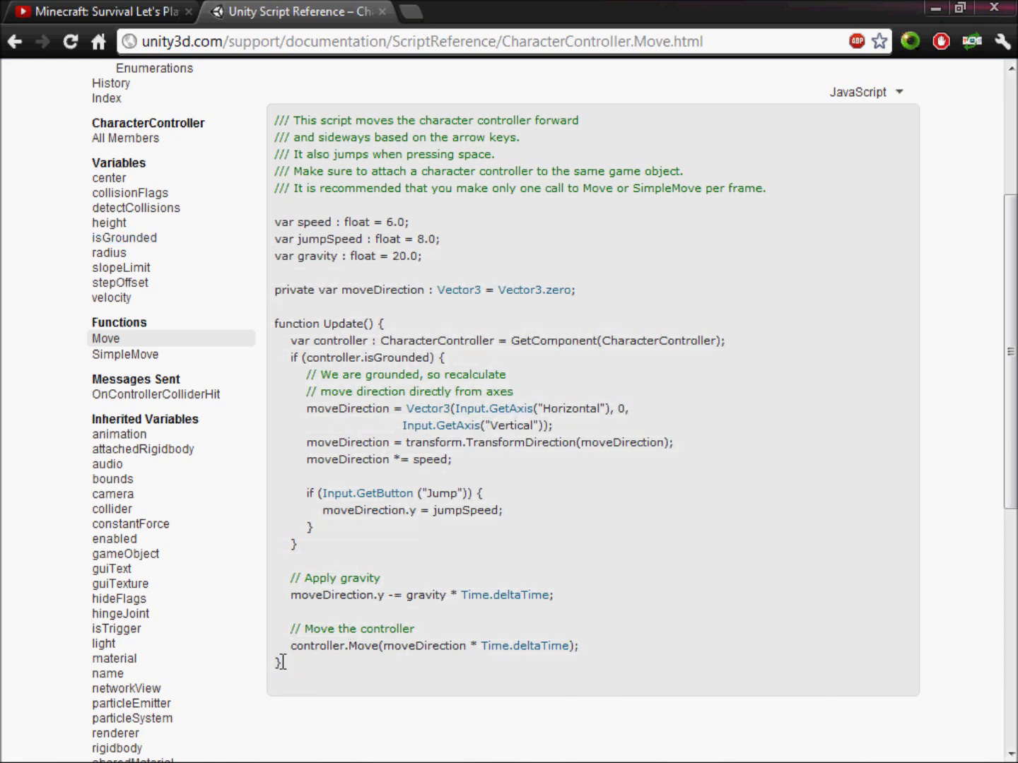
{"action": "left_click_drag", "start_coordinate": [284, 663], "coordinate": [271, 219]}
{"action": "key", "text": "ctrl+c"}
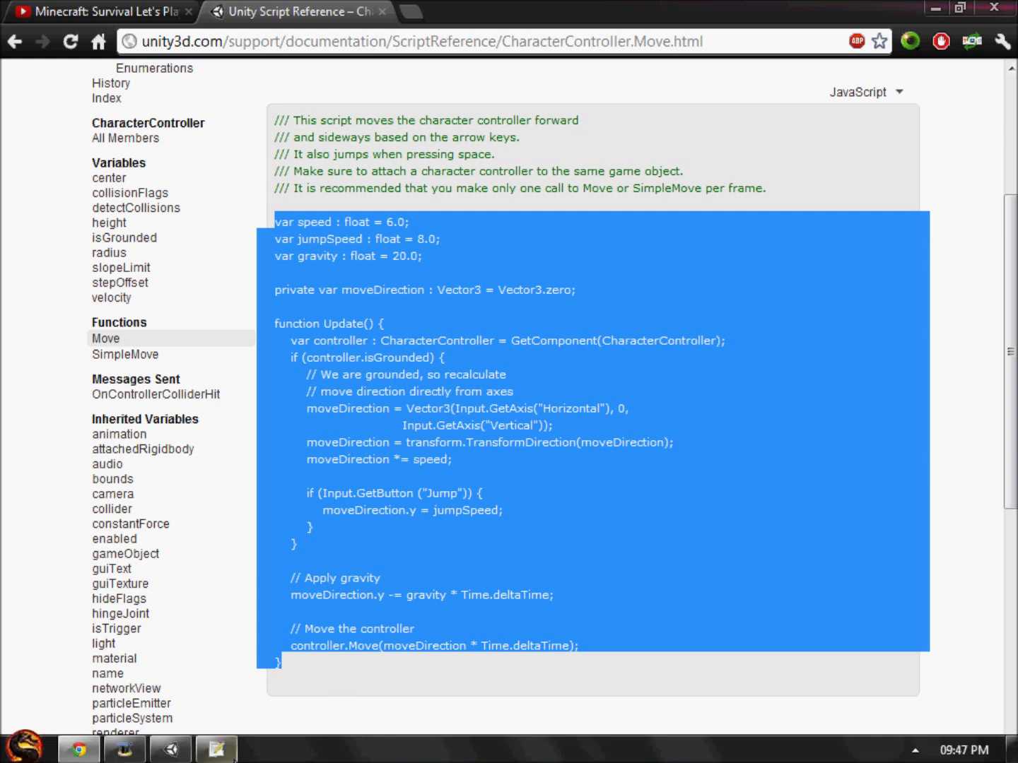
- Replace the entire contents of Movement.js in Notepad++ with the copied character movement code and save the file
{"action": "left_click", "coordinate": [219, 747]}
{"action": "left_click", "coordinate": [100, 237]}
{"action": "left_click_drag", "start_coordinate": [100, 238], "coordinate": [4, 11]}
{"action": "key", "text": "ctrl+v"}
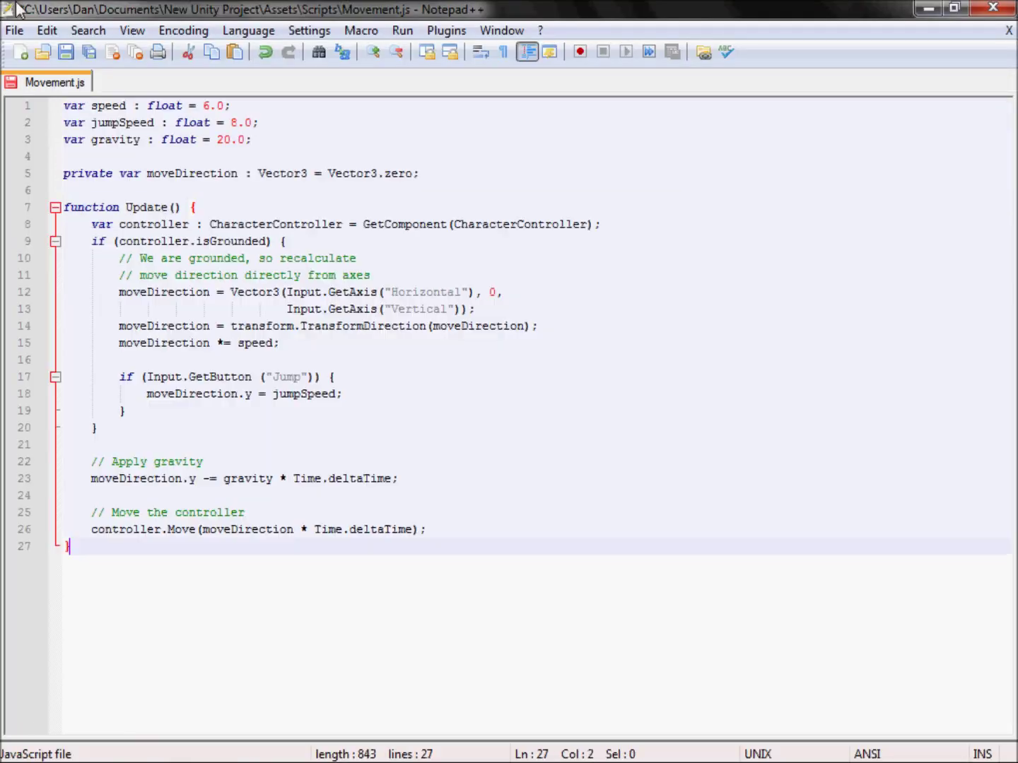
{"action": "key", "text": "ctrl+s"}
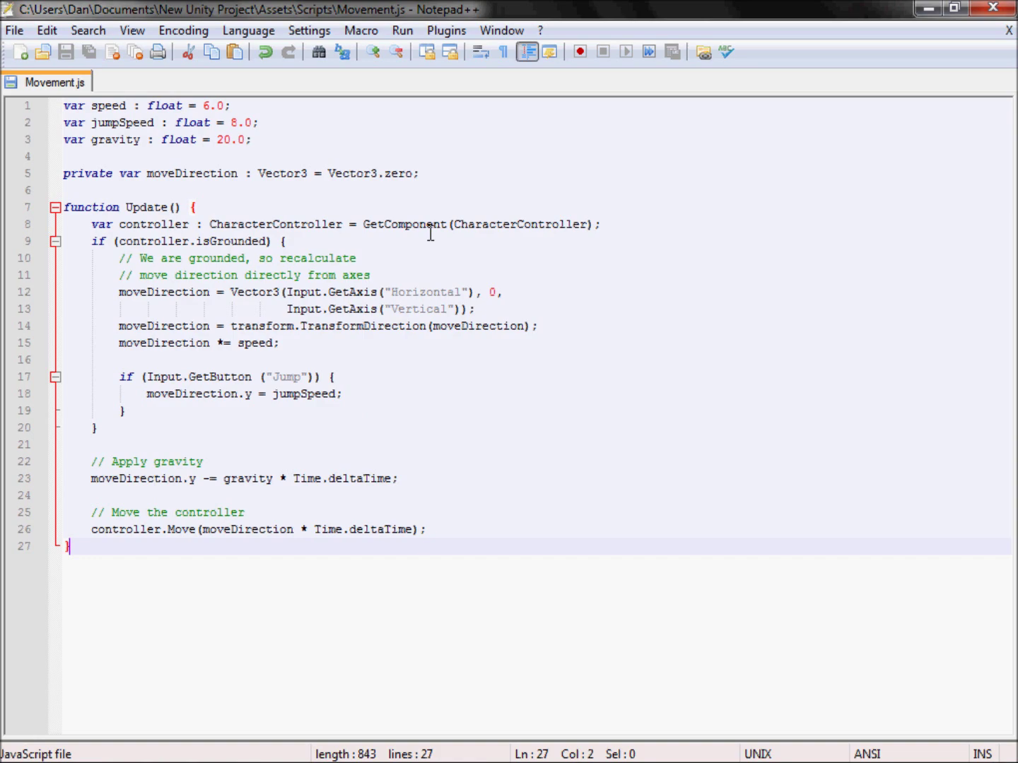
- Return to the script reference in Chrome and read the comment about attaching a character controller to the same game object
{"action": "key", "text": "alt+Tab"}
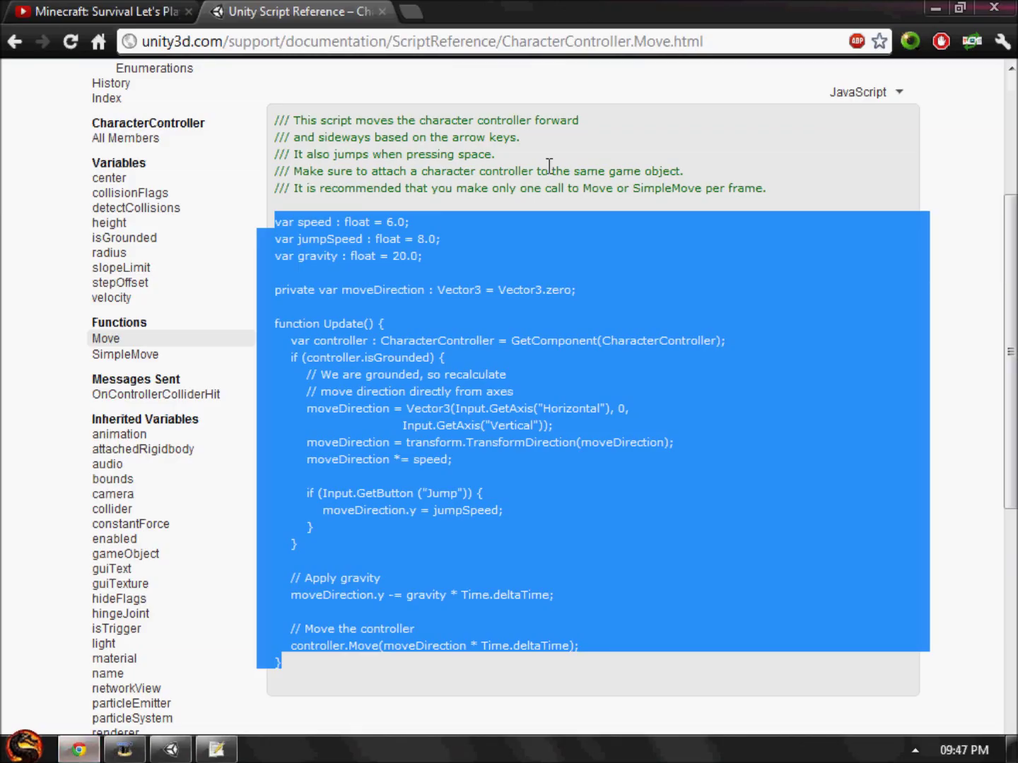
{"action": "left_click", "coordinate": [550, 166]}
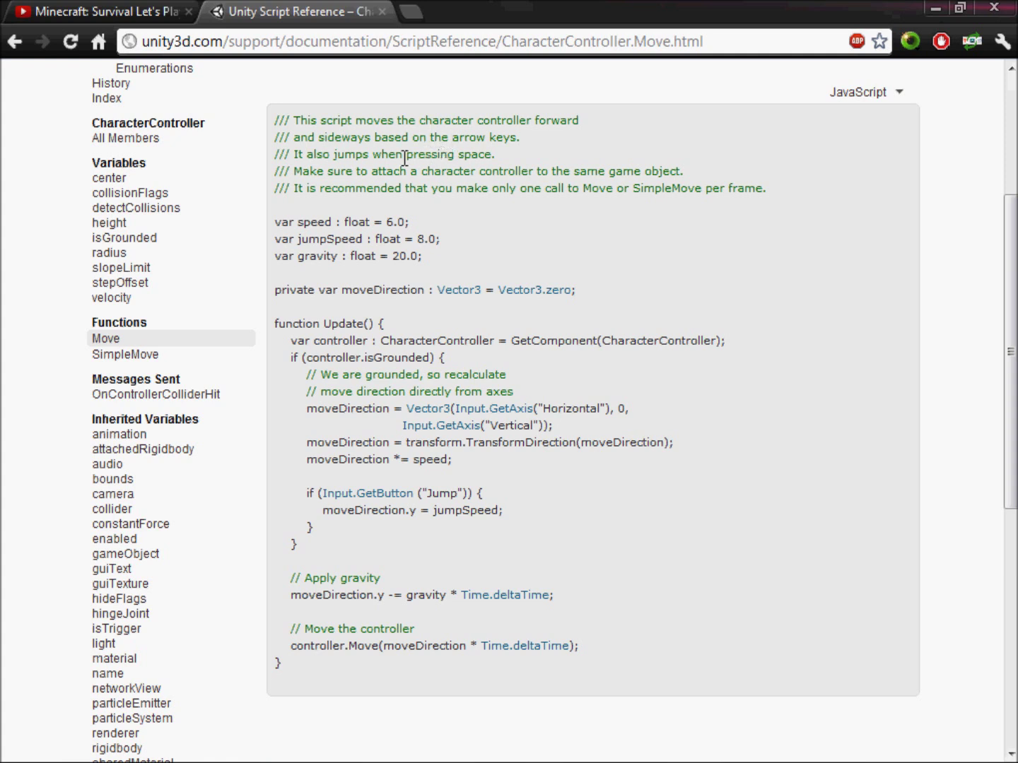
{"action": "left_click_drag", "start_coordinate": [328, 172], "coordinate": [607, 171]}
{"action": "left_click", "coordinate": [277, 414]}
- Switch to Unity and attach the Movement script to the Character object
{"action": "mouse_move", "coordinate": [167, 741]}
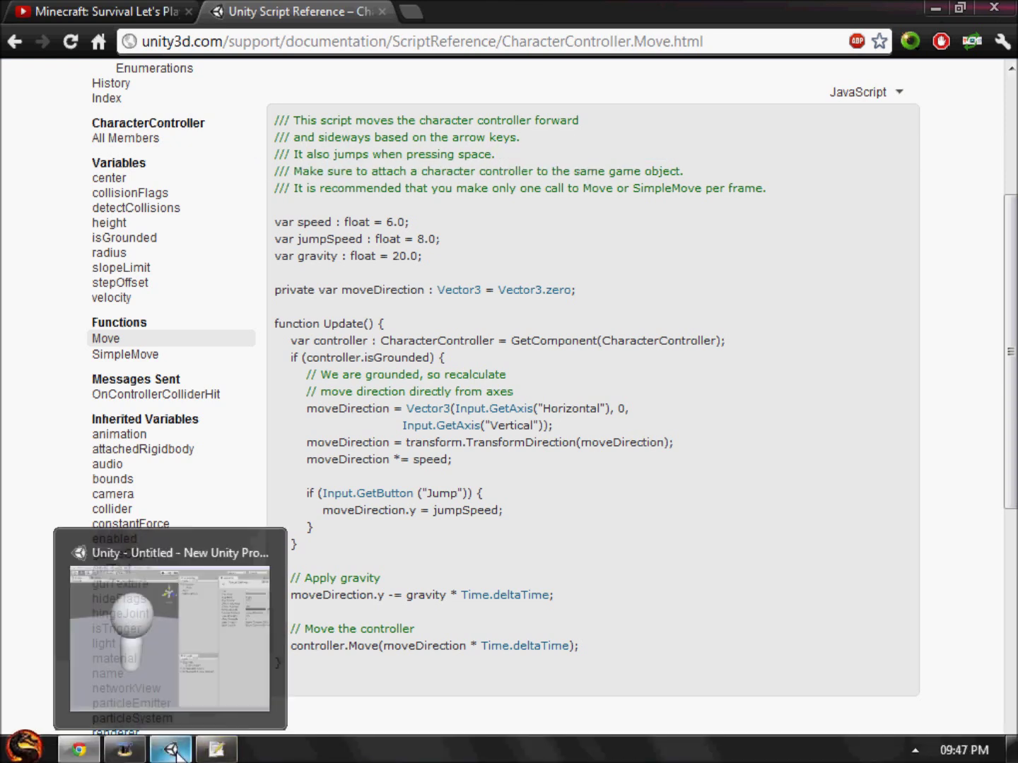
{"action": "left_click", "coordinate": [174, 752]}
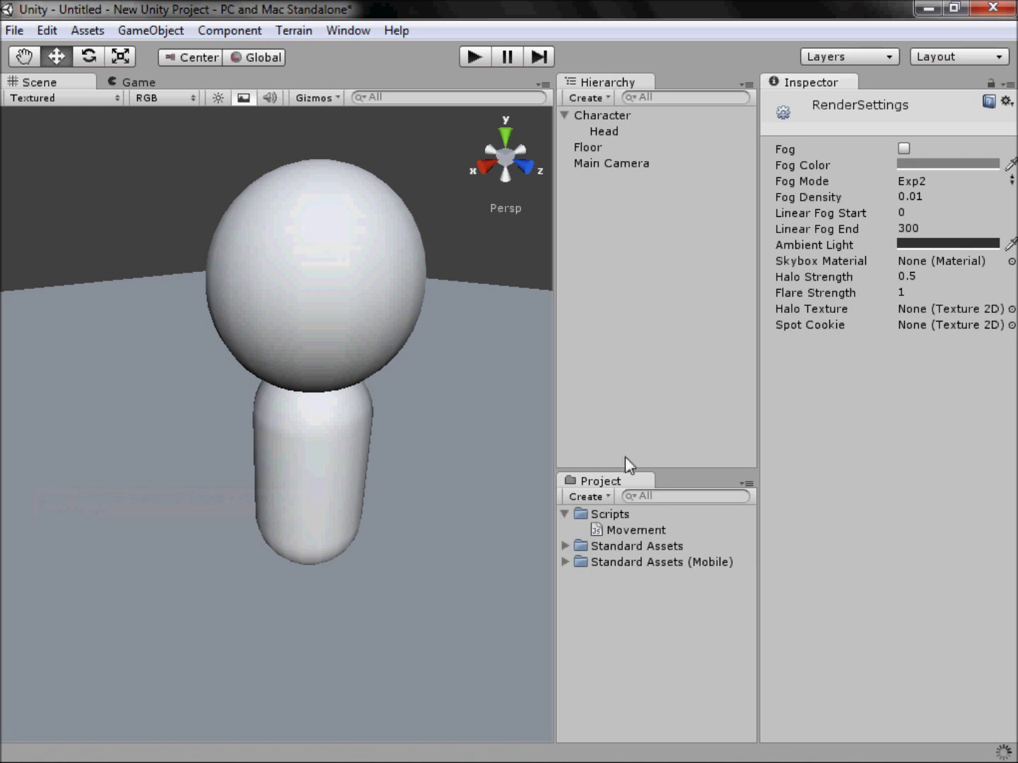
{"action": "left_click", "coordinate": [639, 530]}
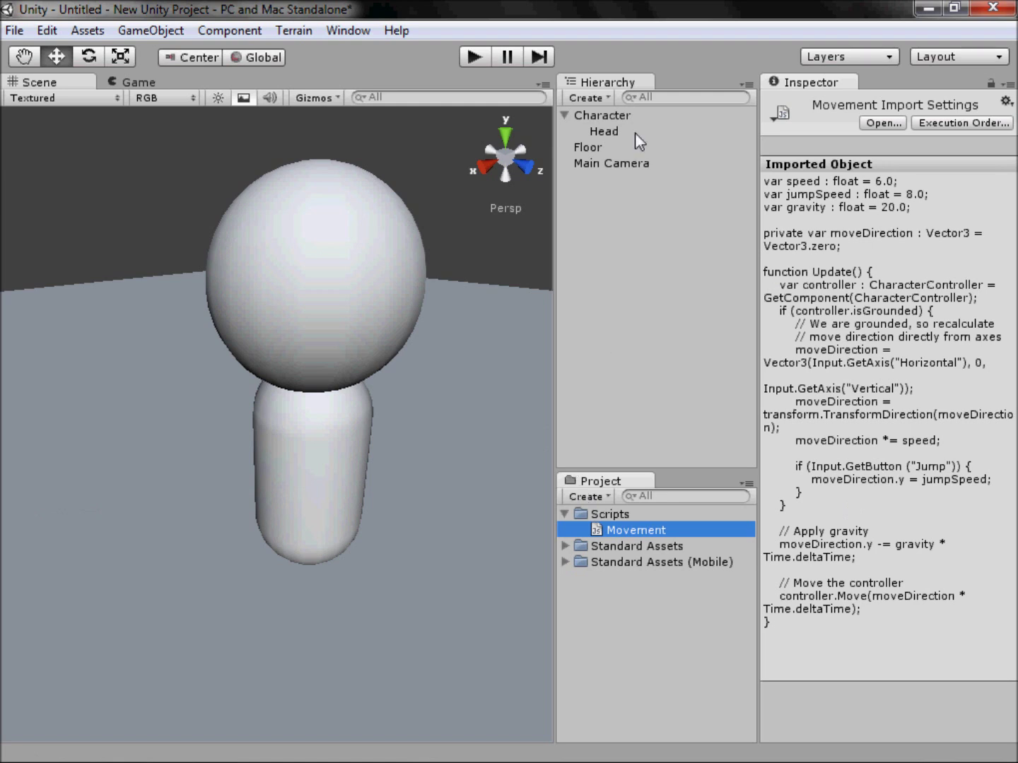
{"action": "left_click", "coordinate": [618, 114]}
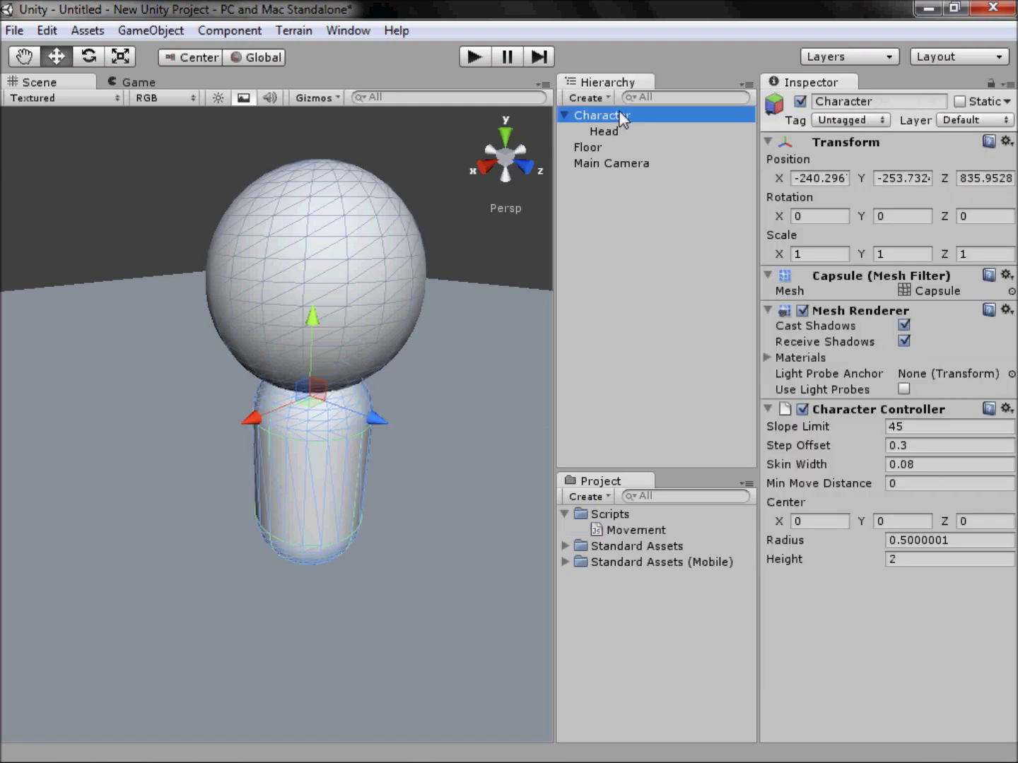
{"action": "left_click_drag", "start_coordinate": [625, 521], "coordinate": [861, 656]}
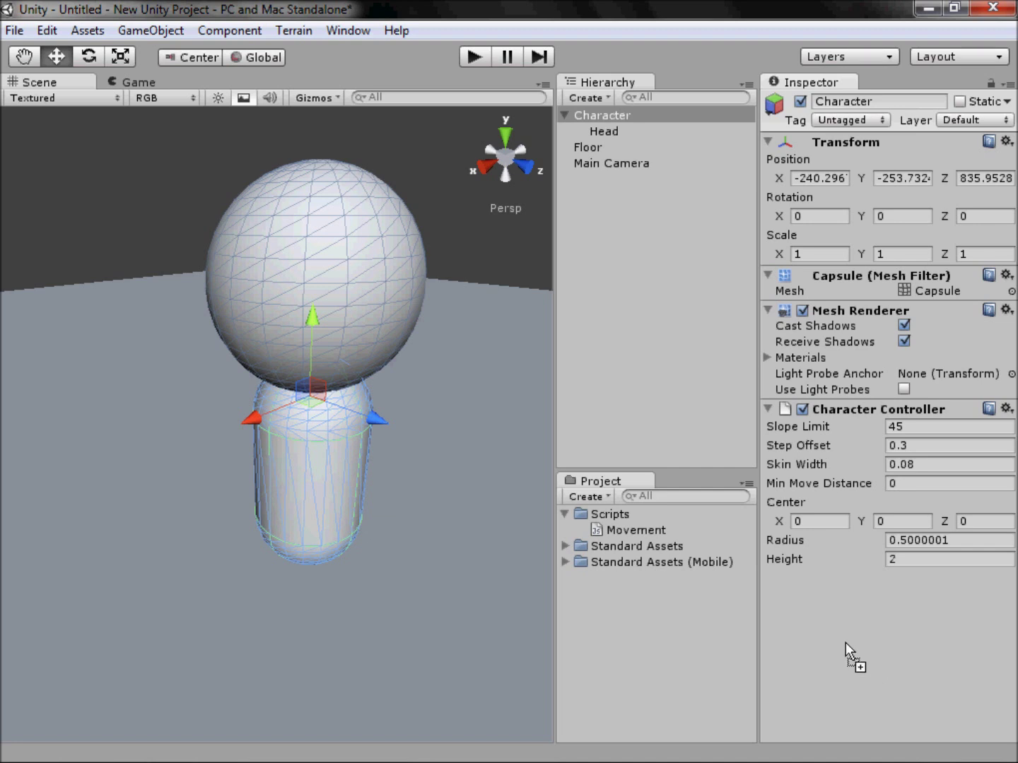
{"action": "left_click_drag", "start_coordinate": [839, 635], "coordinate": [839, 634]}
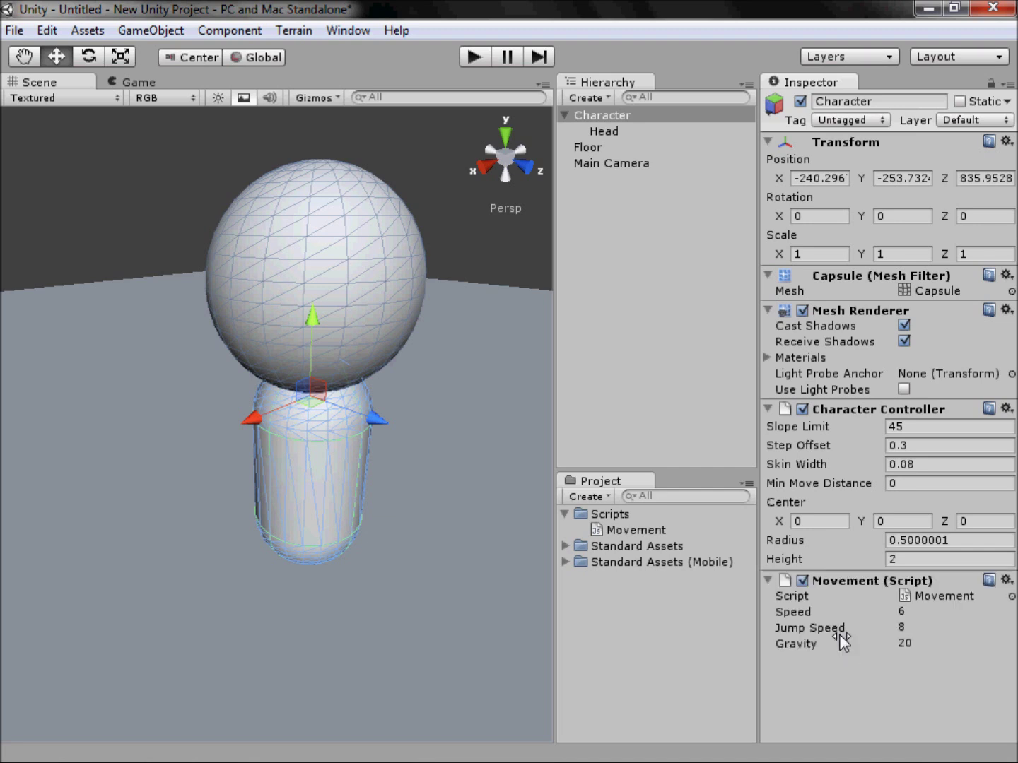
- Set the Jump Speed of Character's Movement script to 15
{"action": "left_click", "coordinate": [926, 614]}
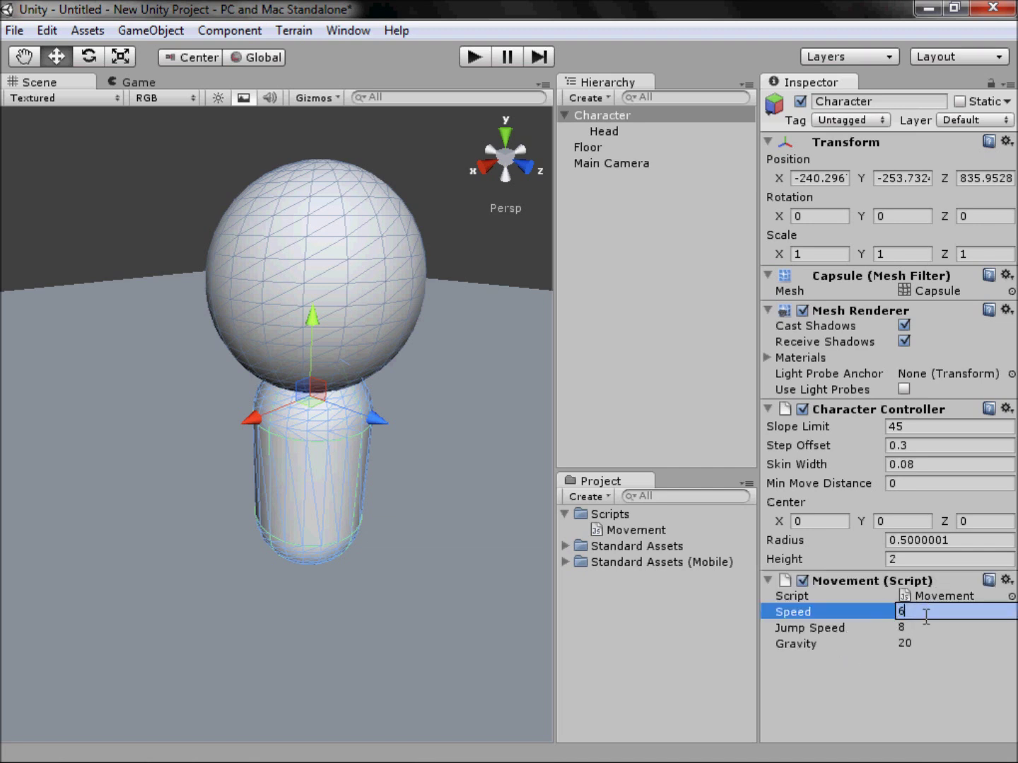
{"action": "left_click", "coordinate": [881, 643]}
{"action": "left_click", "coordinate": [926, 660]}
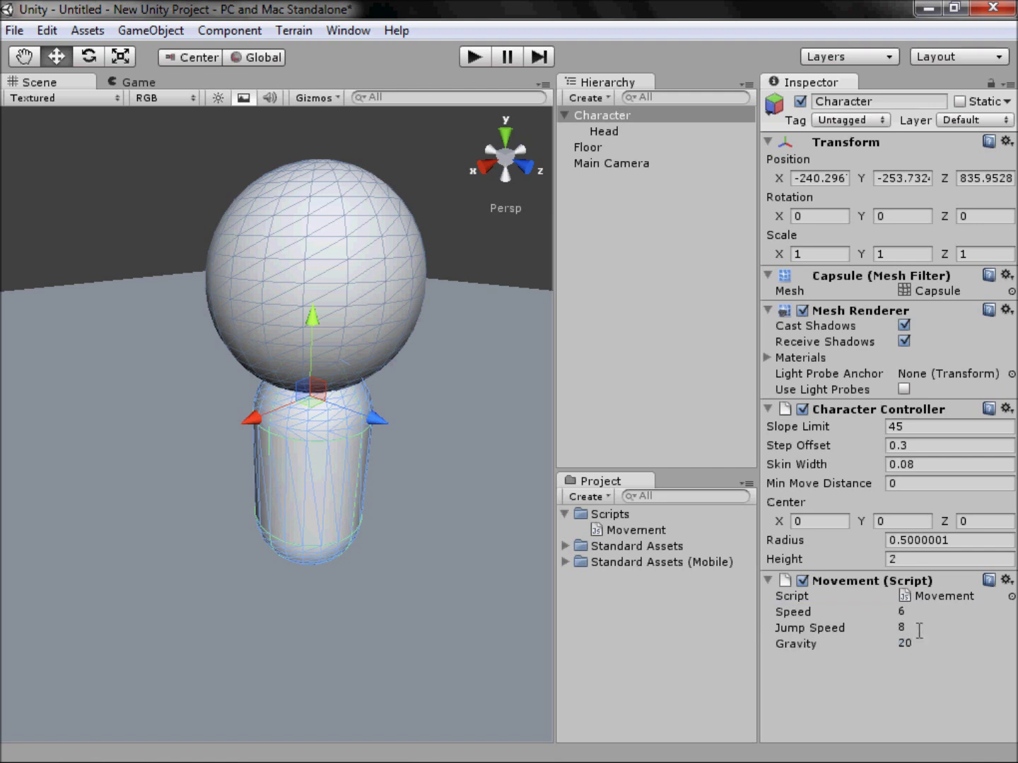
{"action": "left_click", "coordinate": [918, 626]}
{"action": "type", "text": "15"}
{"action": "key", "text": "Return"}
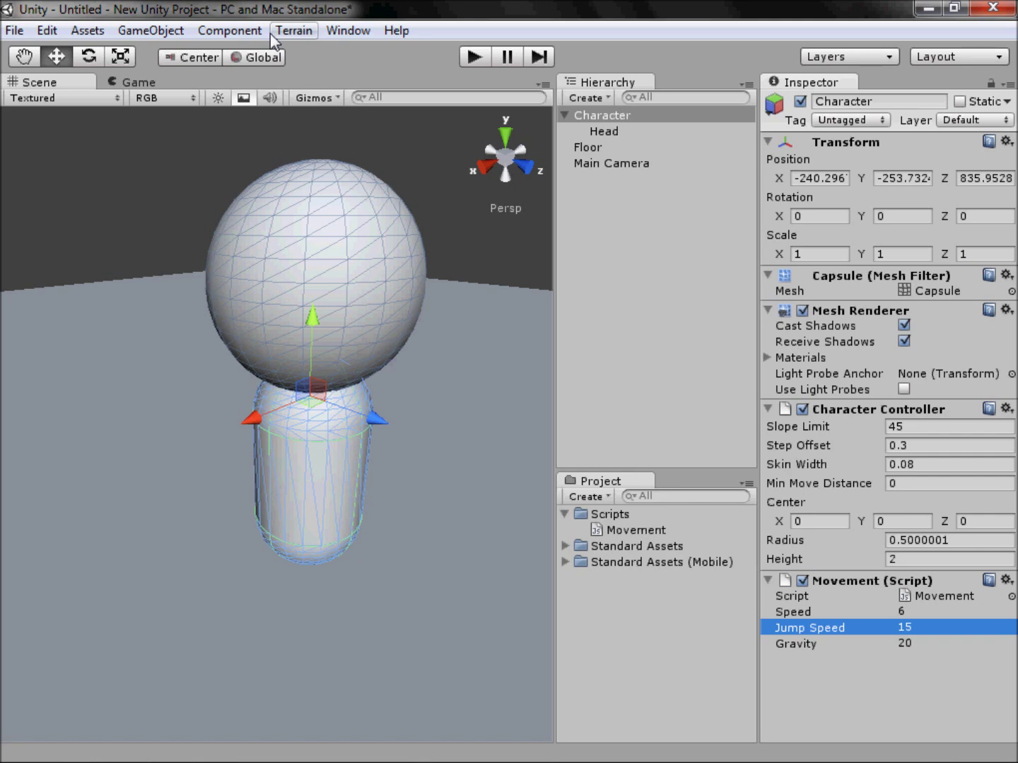
- Add a Rigidbody physics component to Character
{"action": "left_click", "coordinate": [173, 32]}
{"action": "mouse_move", "coordinate": [212, 30]}
{"action": "mouse_move", "coordinate": [279, 99]}
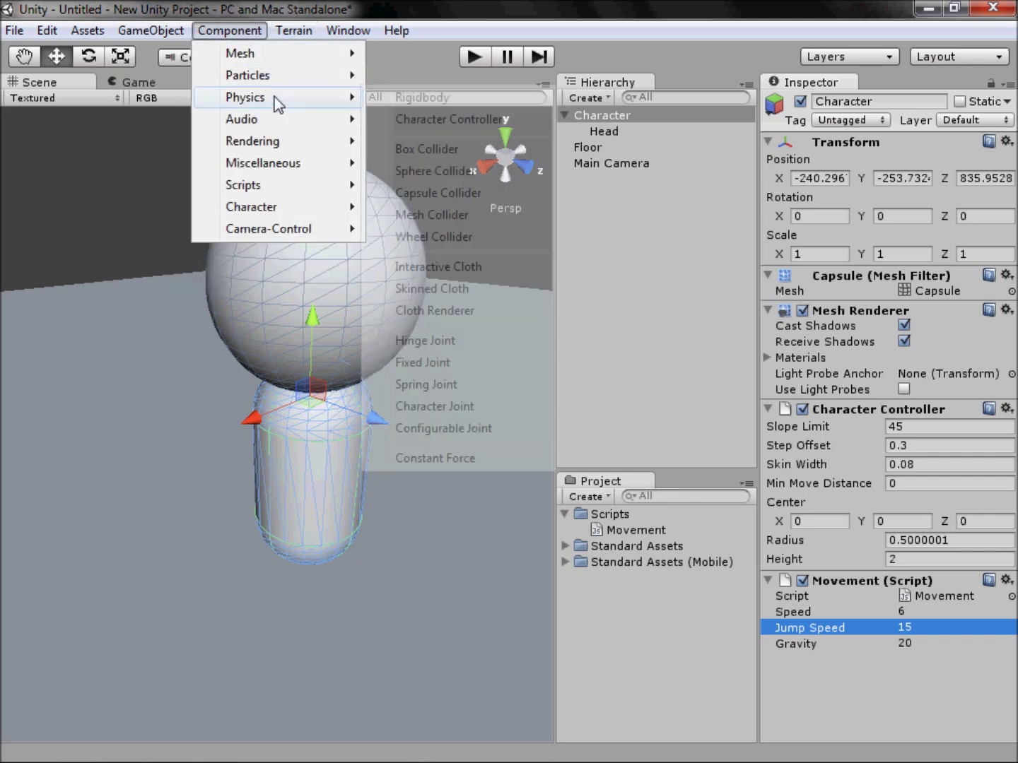
{"action": "left_click", "coordinate": [445, 98]}
{"action": "scroll", "coordinate": [879, 404], "scroll_direction": "down", "scroll_amount": 3}
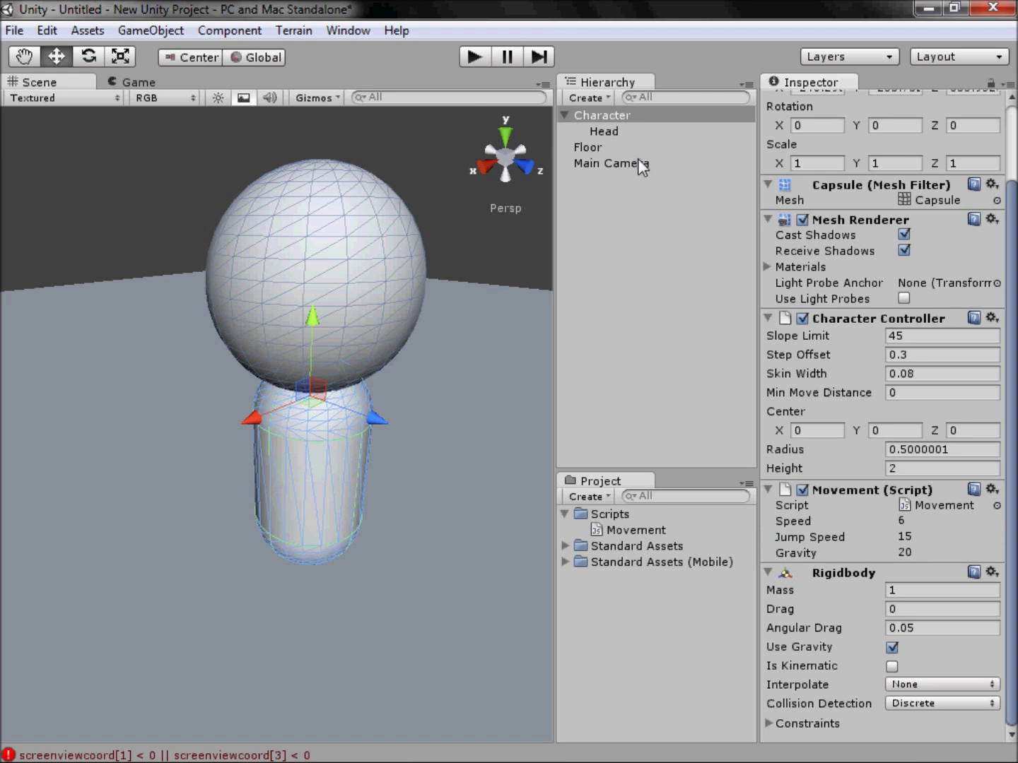
- Set the Main Camera's far clipping plane to 1000 and its field of view to 50, then deselect the camera
{"action": "left_click", "coordinate": [612, 163]}
{"action": "scroll", "coordinate": [438, 636], "scroll_direction": "down", "scroll_amount": 3}
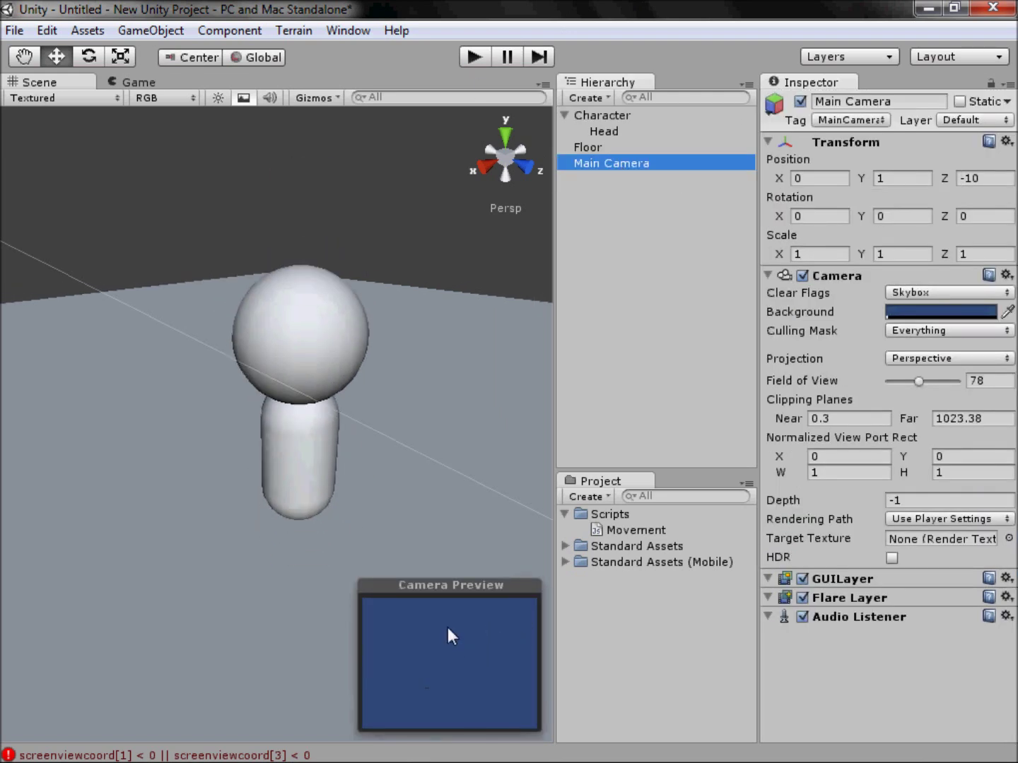
{"action": "scroll", "coordinate": [145, 421], "scroll_direction": "down", "scroll_amount": 4}
{"action": "middle_click_drag", "start_coordinate": [119, 366], "coordinate": [474, 400]}
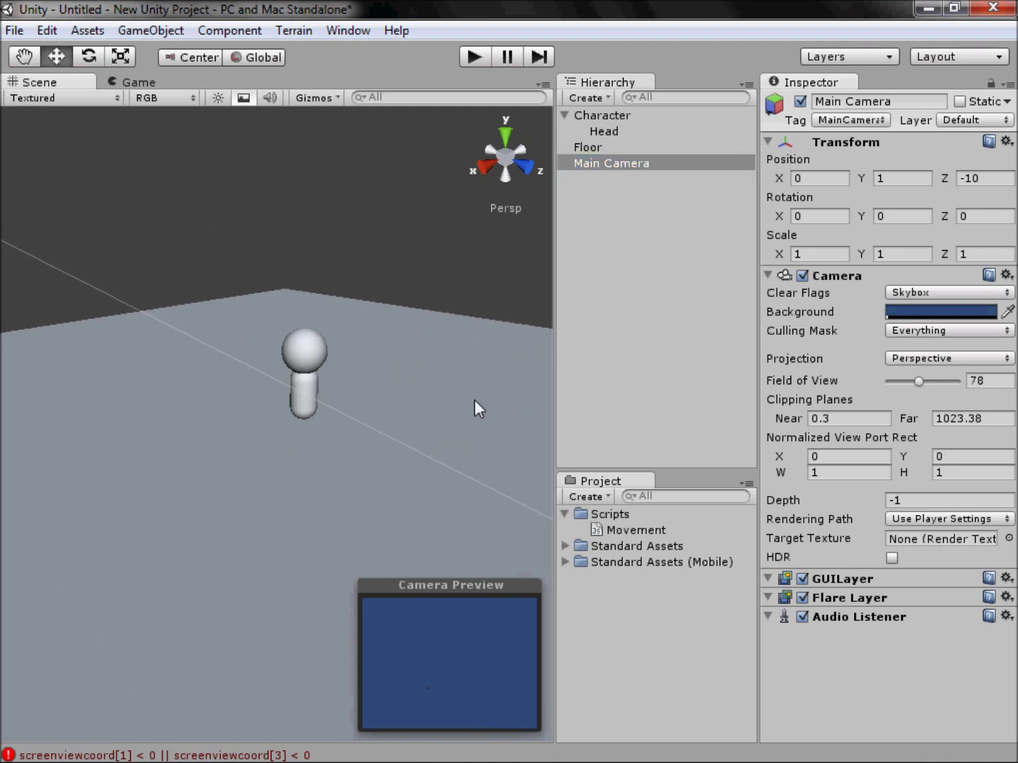
{"action": "left_click", "coordinate": [986, 414]}
{"action": "key", "text": "ctrl+a"}
{"action": "type", "text": "1000"}
{"action": "key", "text": "Return"}
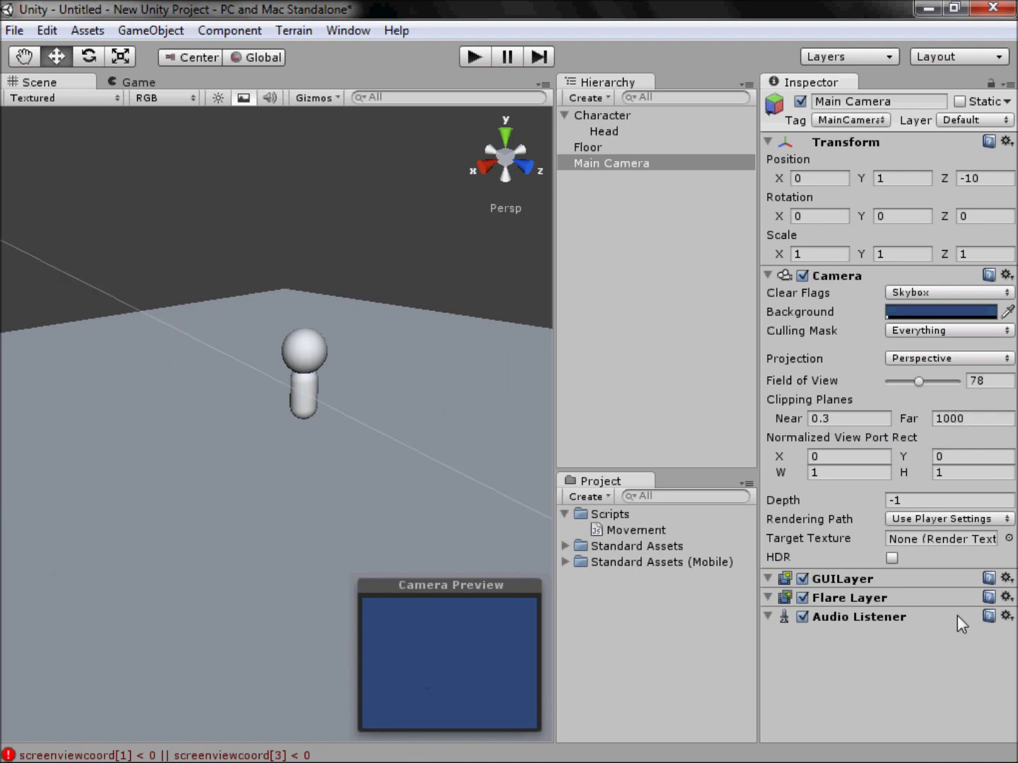
{"action": "double_click", "coordinate": [979, 380]}
{"action": "type", "text": "50"}
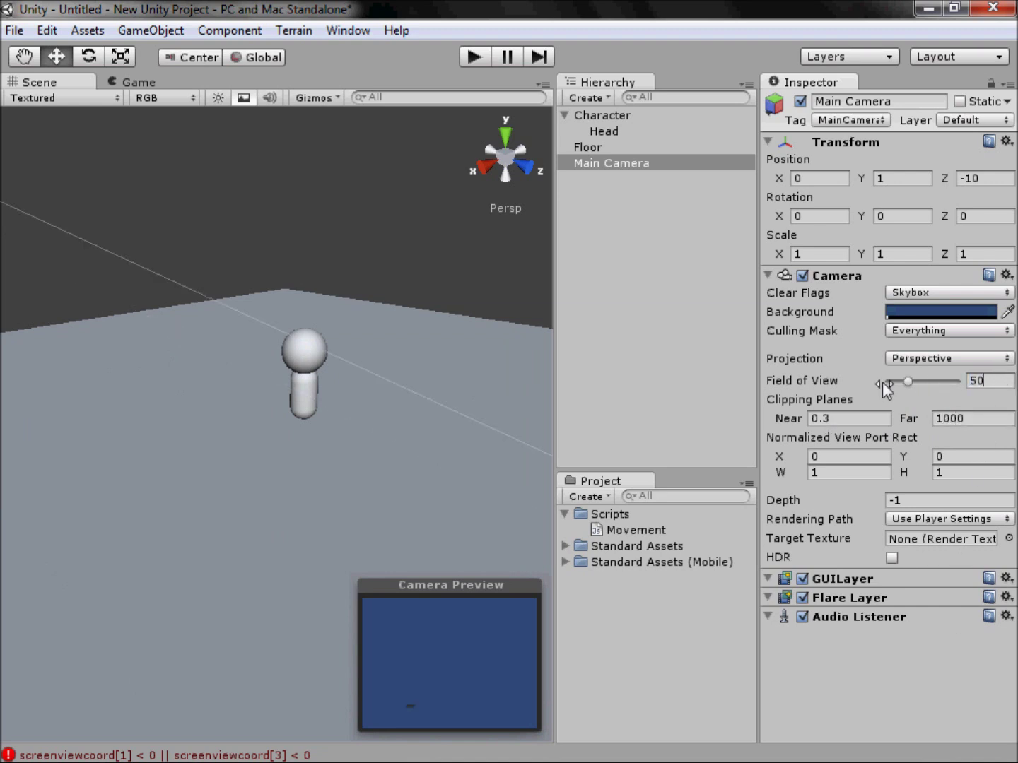
{"action": "left_click", "coordinate": [261, 126]}
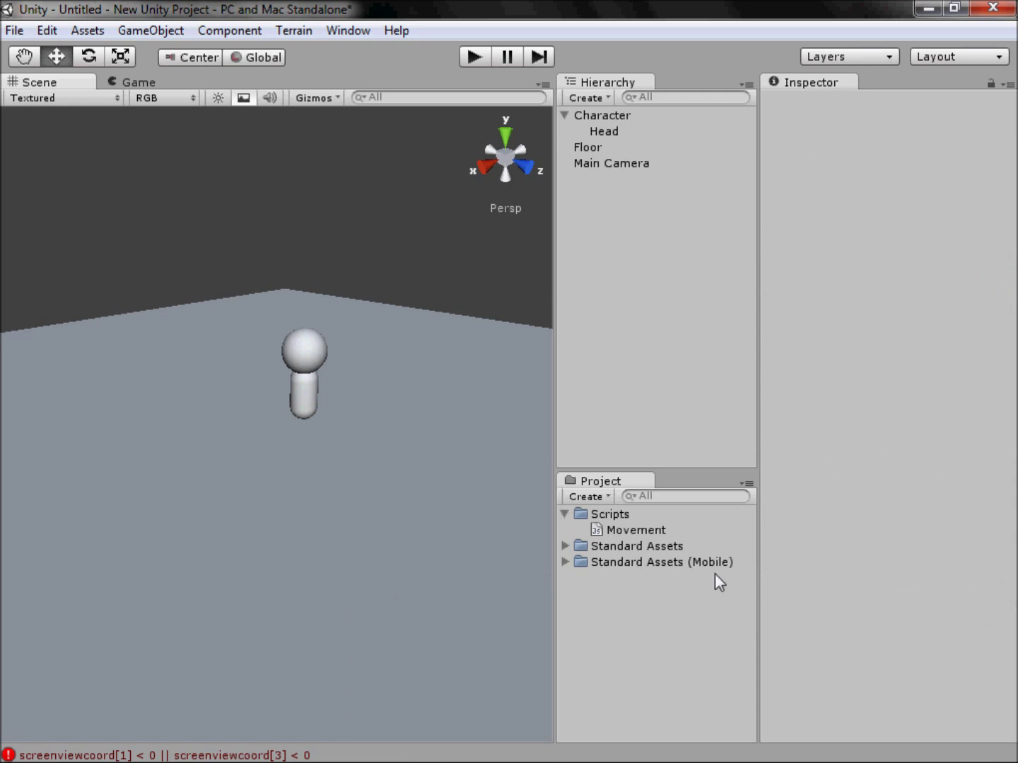
- Search the project assets for "SMOOTH", attach the SmoothFollow script to Main Camera and set its Target to Character
{"action": "left_click", "coordinate": [676, 495]}
{"action": "type", "text": "SMOOTH"}
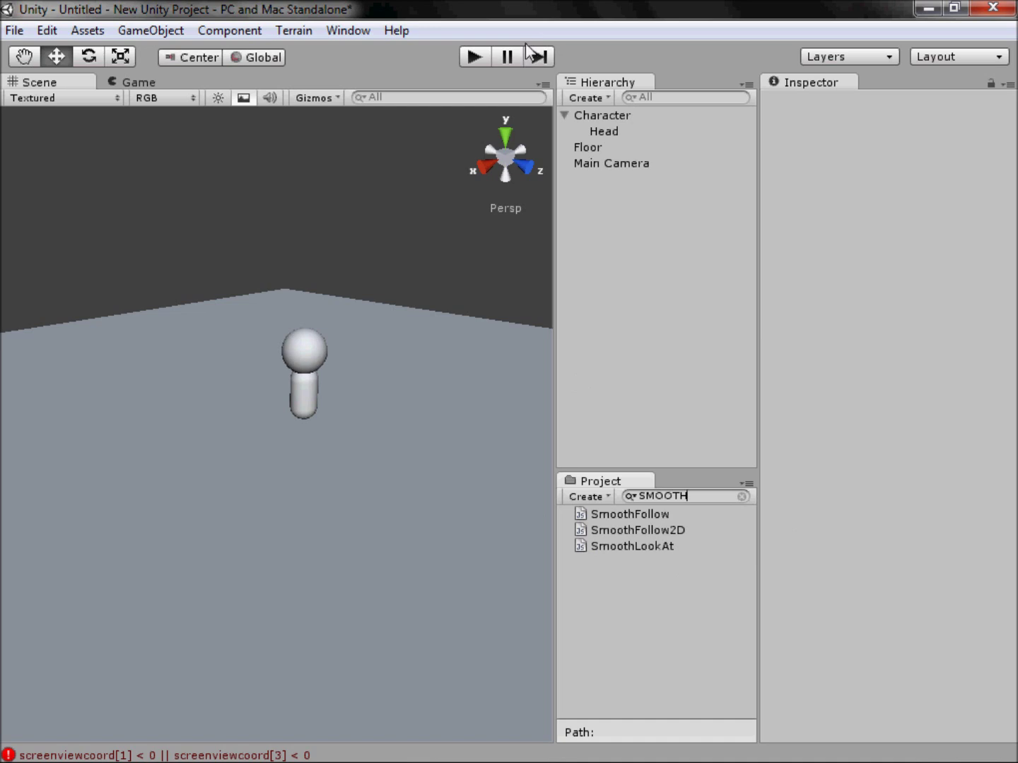
{"action": "left_click", "coordinate": [616, 117]}
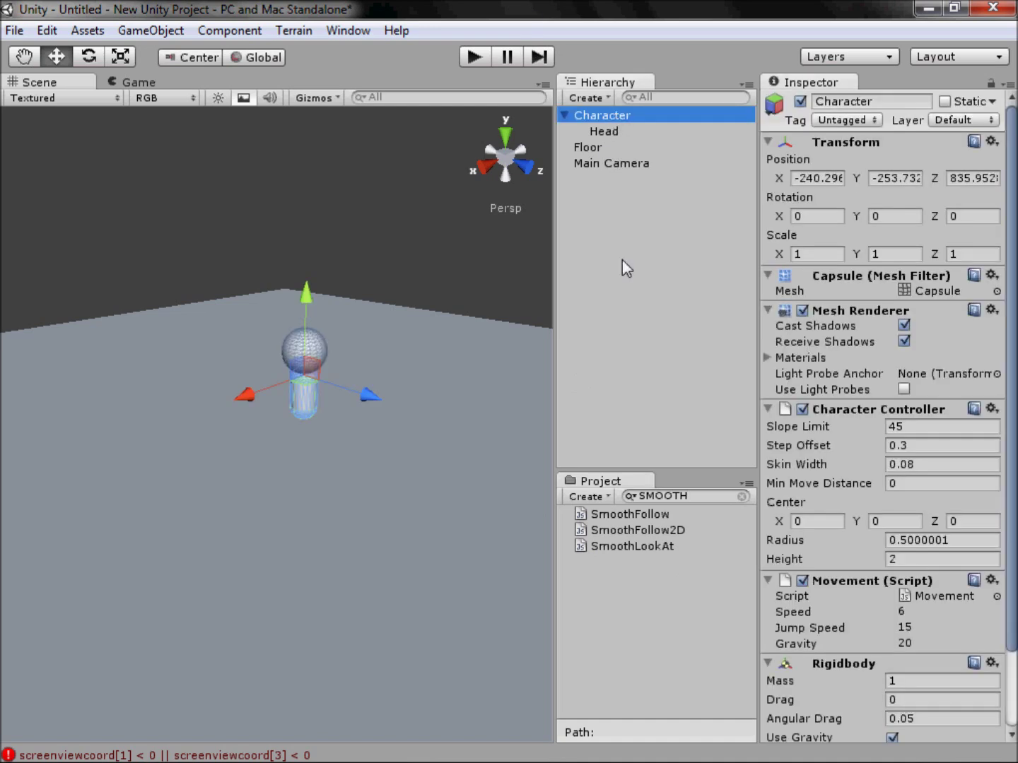
{"action": "scroll", "coordinate": [887, 547], "scroll_direction": "down", "scroll_amount": 3}
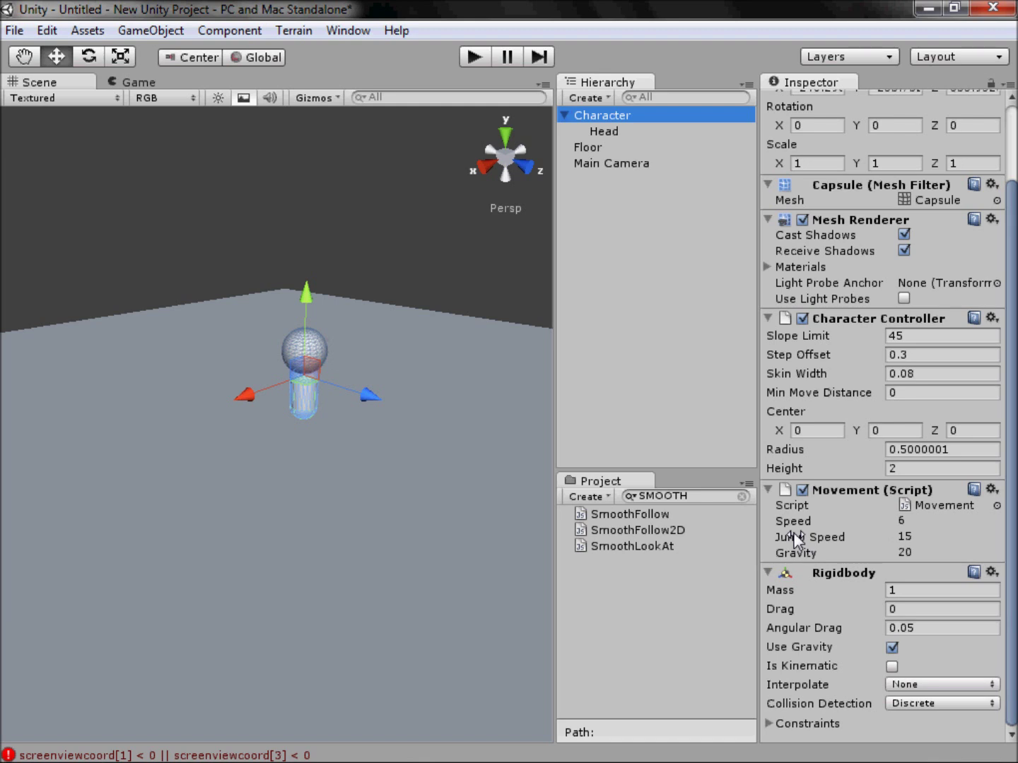
{"action": "left_click", "coordinate": [610, 164]}
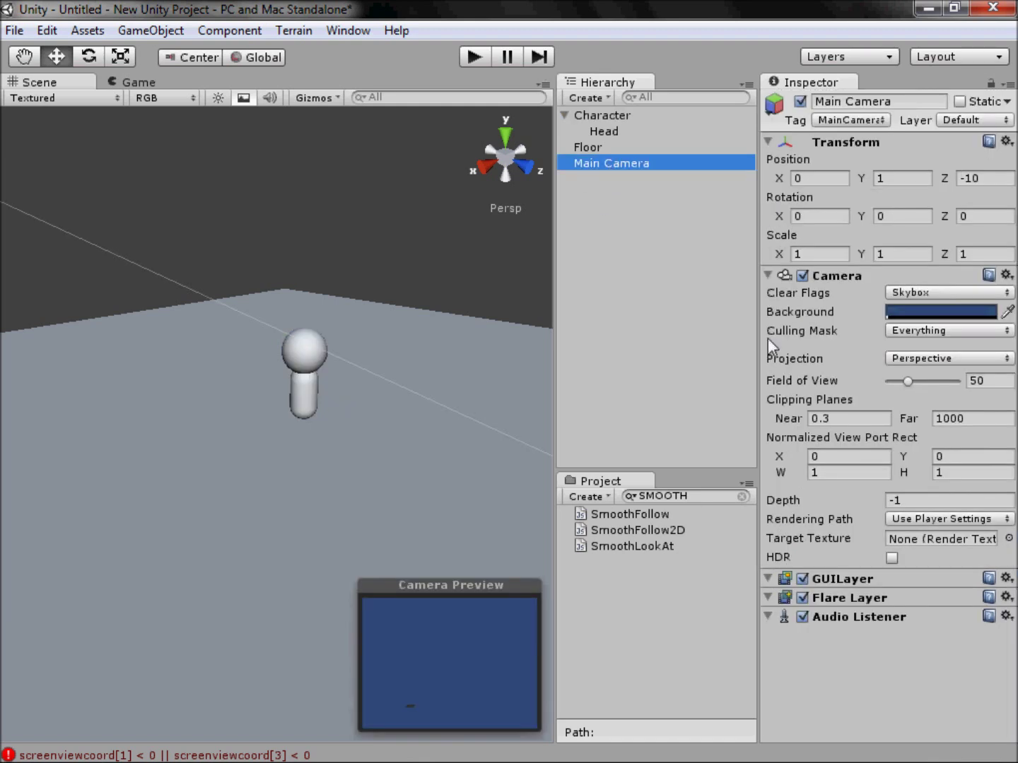
{"action": "left_click_drag", "start_coordinate": [631, 519], "coordinate": [849, 686]}
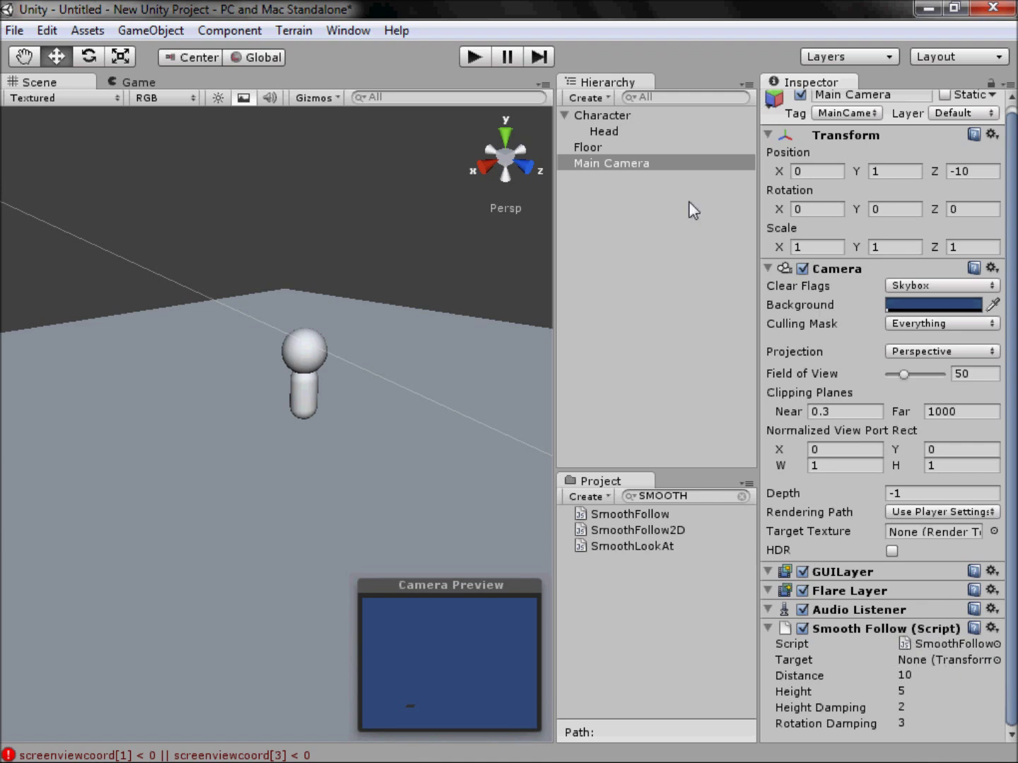
{"action": "left_click_drag", "start_coordinate": [602, 115], "coordinate": [939, 665]}
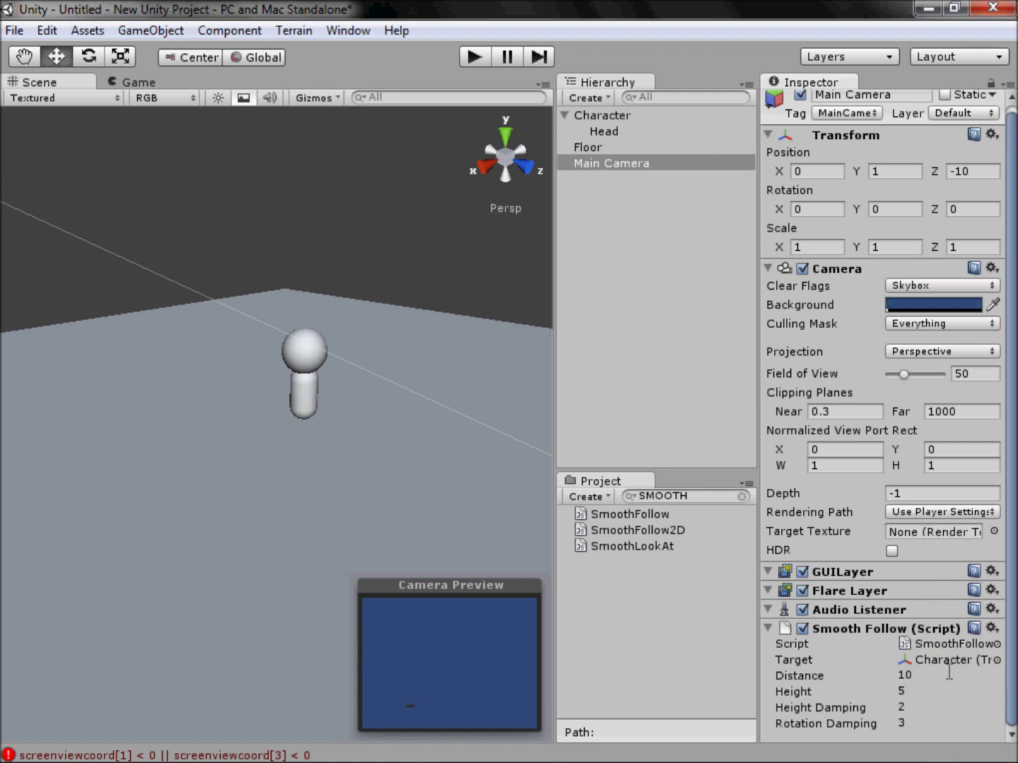
- Add a directional light to the scene and raise it above the character to a Y position of about -248.2
{"action": "left_click", "coordinate": [150, 31]}
{"action": "mouse_move", "coordinate": [281, 80]}
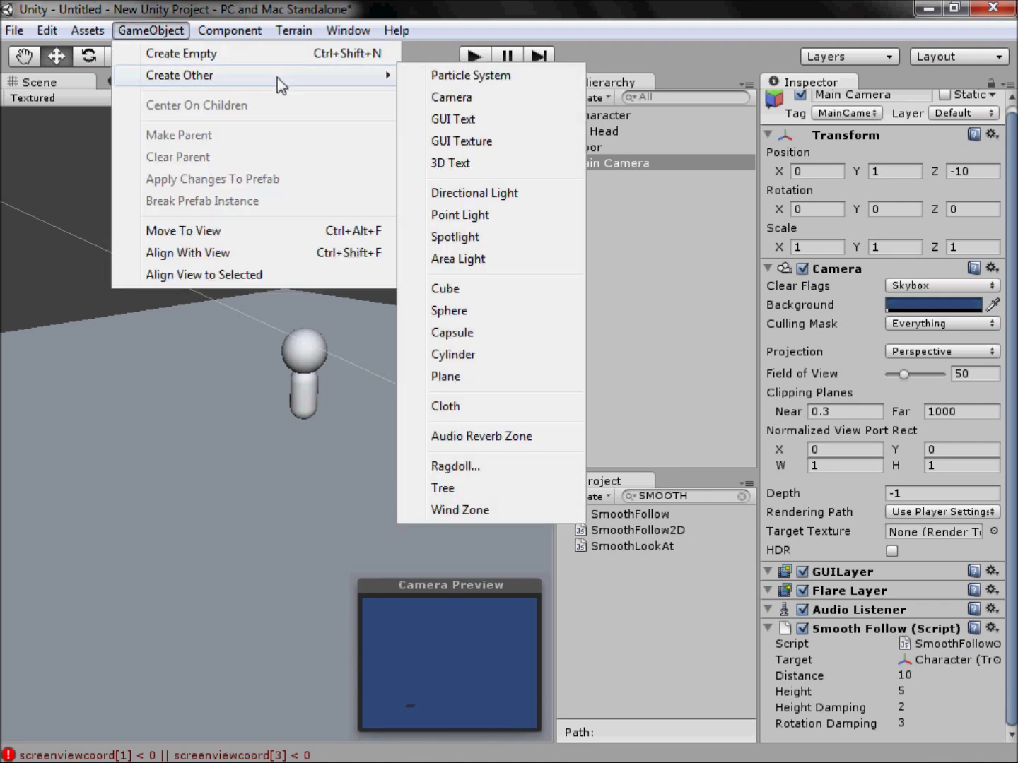
{"action": "left_click", "coordinate": [550, 207]}
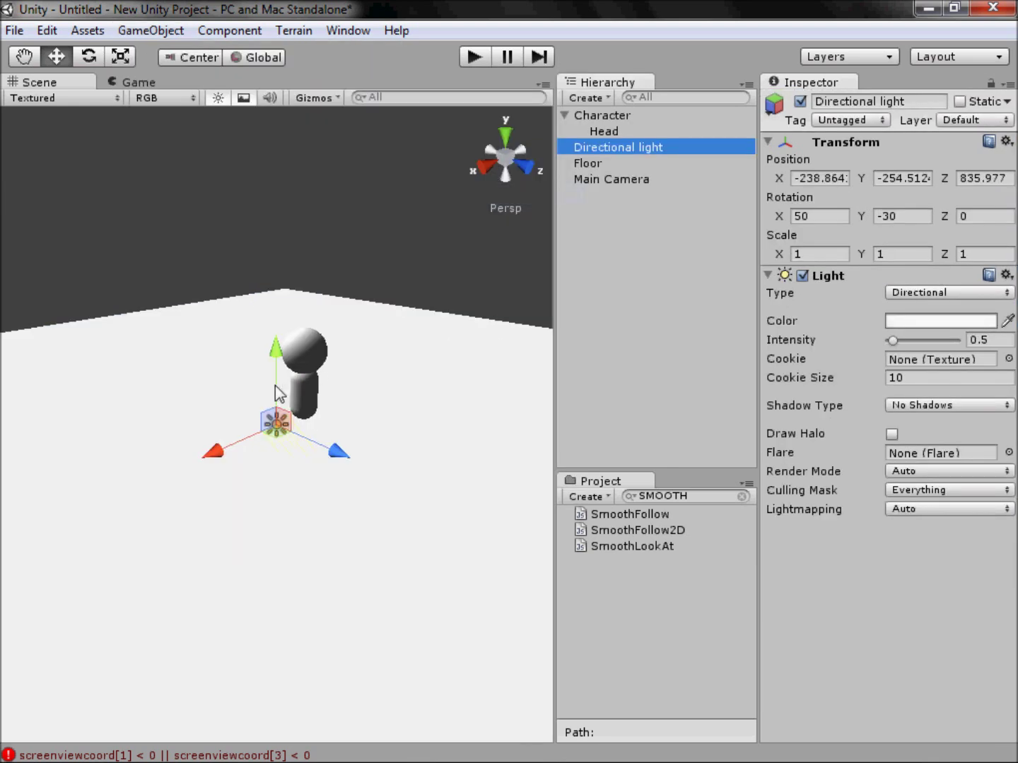
{"action": "left_click_drag", "start_coordinate": [280, 393], "coordinate": [276, 225]}
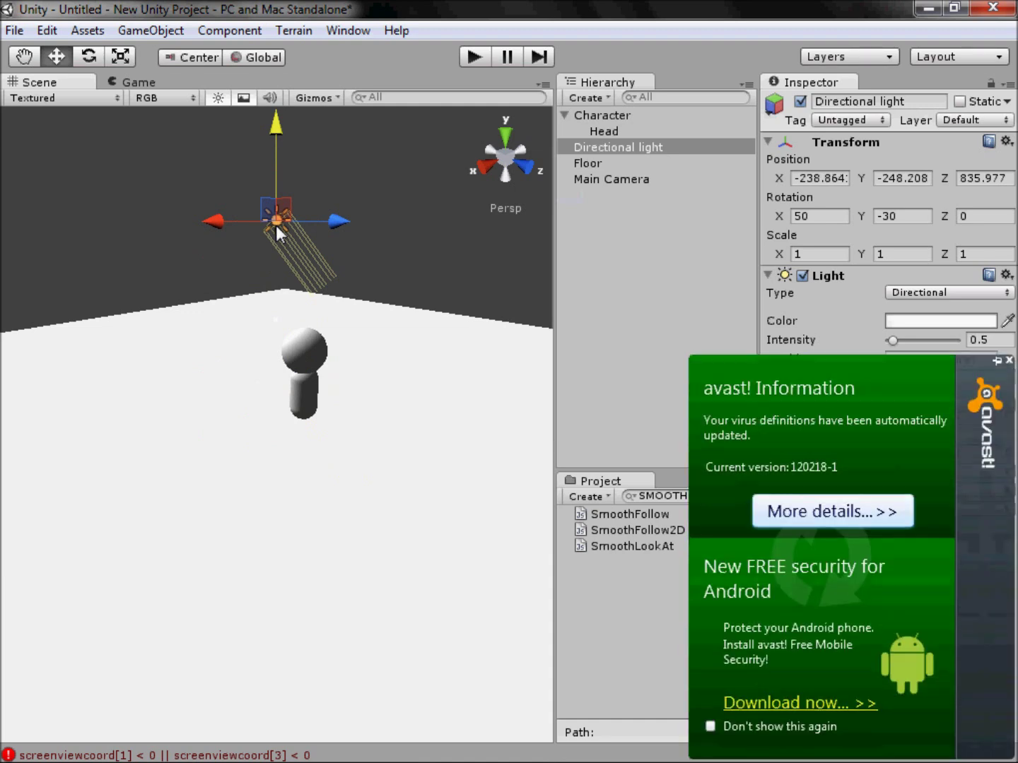
{"action": "left_click", "coordinate": [1009, 360]}
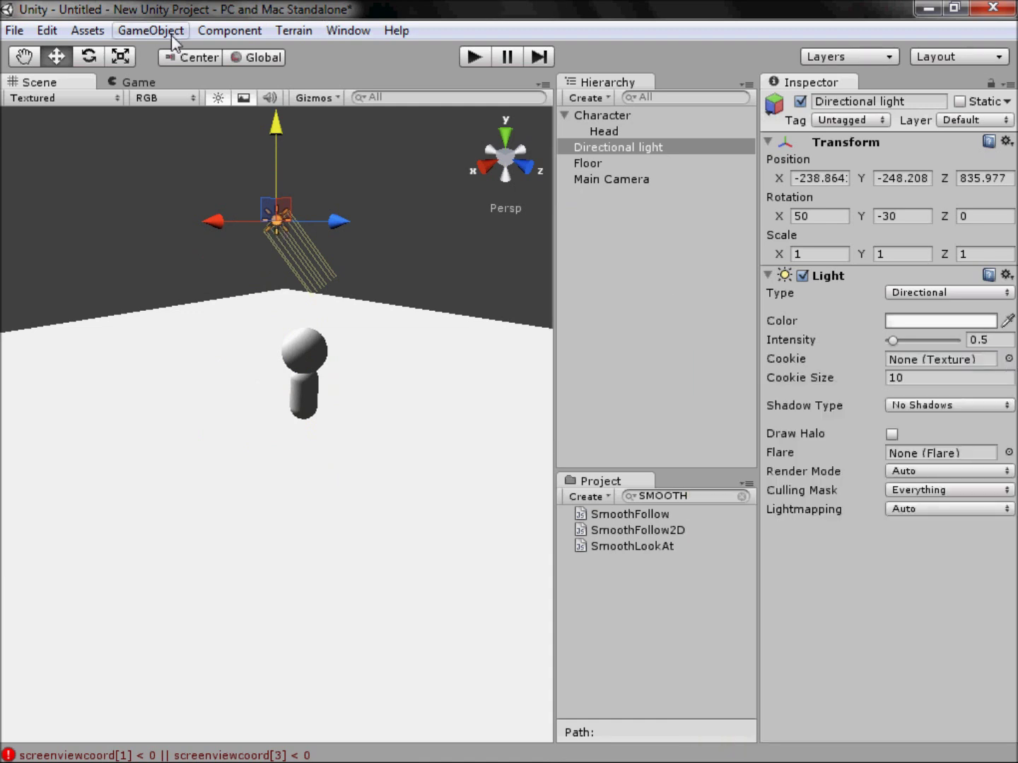
- Rotate the directional light to about X 22.9, Y -20.4, Z 15.6 and briefly play-test the scene
{"action": "left_click", "coordinate": [87, 56]}
{"action": "left_click_drag", "start_coordinate": [336, 197], "coordinate": [336, 118]}
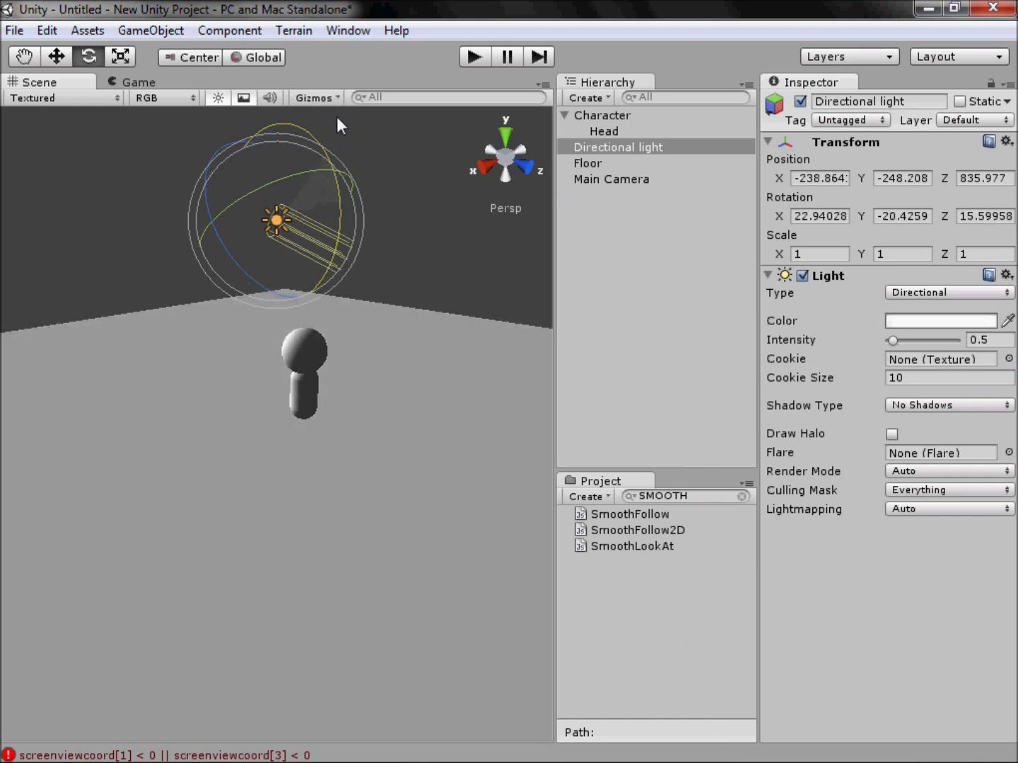
{"action": "key", "text": "alt"}
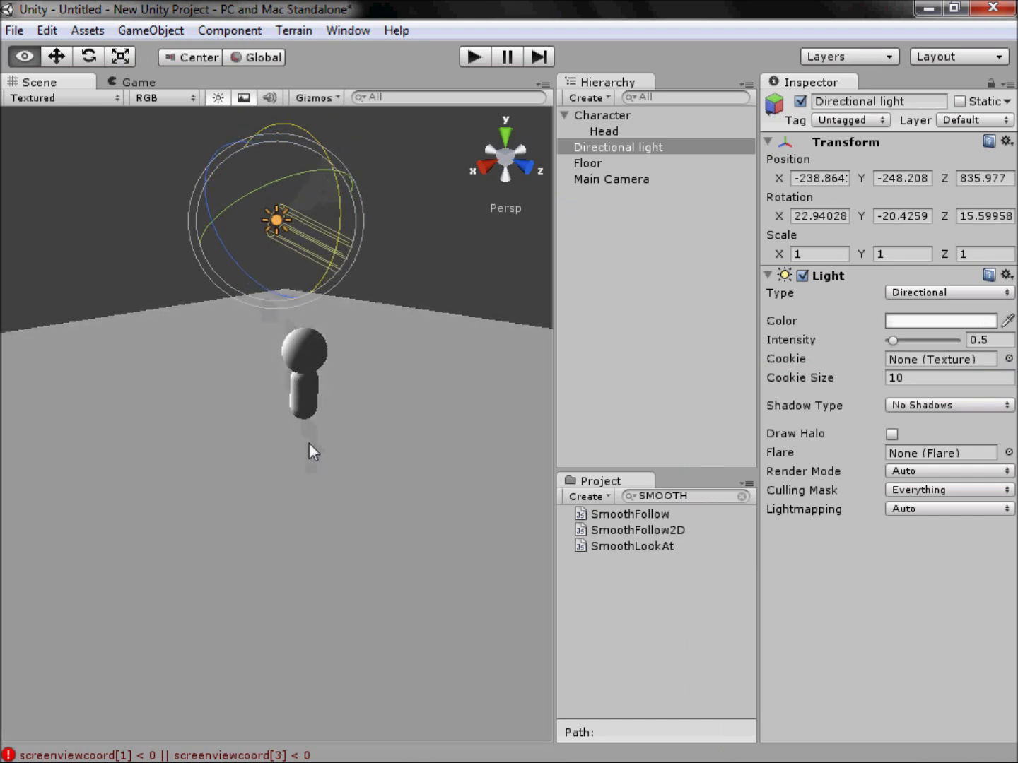
{"action": "left_click_drag", "start_coordinate": [289, 443], "coordinate": [424, 453], "text": "alt"}
{"action": "left_click", "coordinate": [477, 55]}
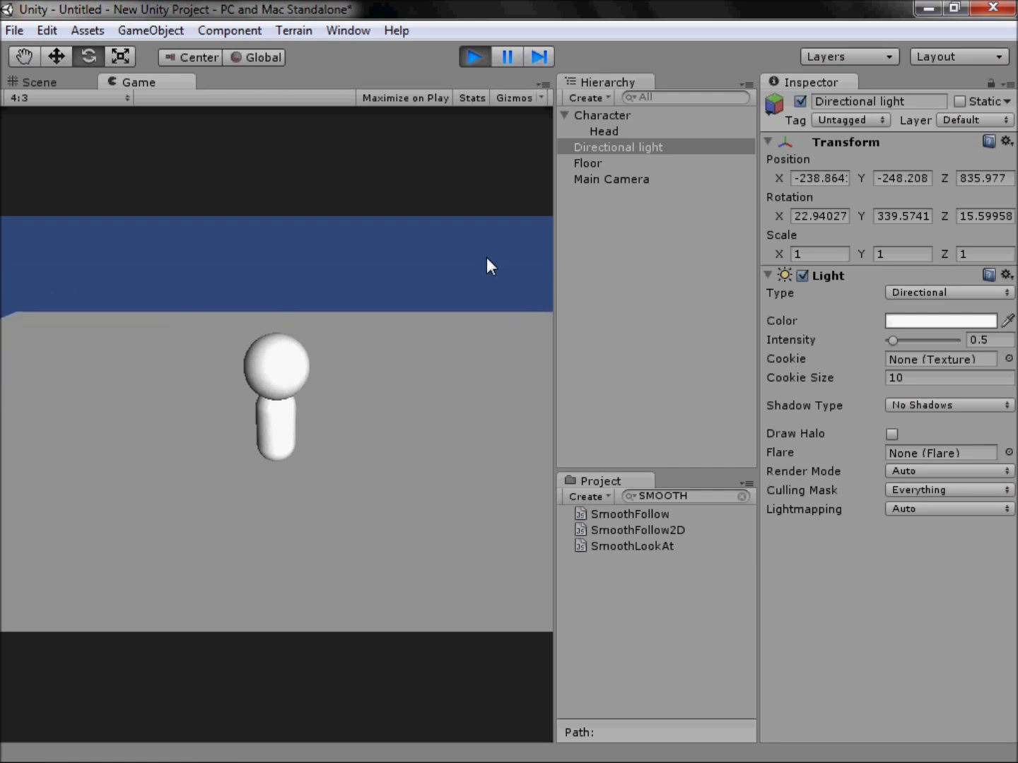
{"action": "left_click", "coordinate": [473, 60]}
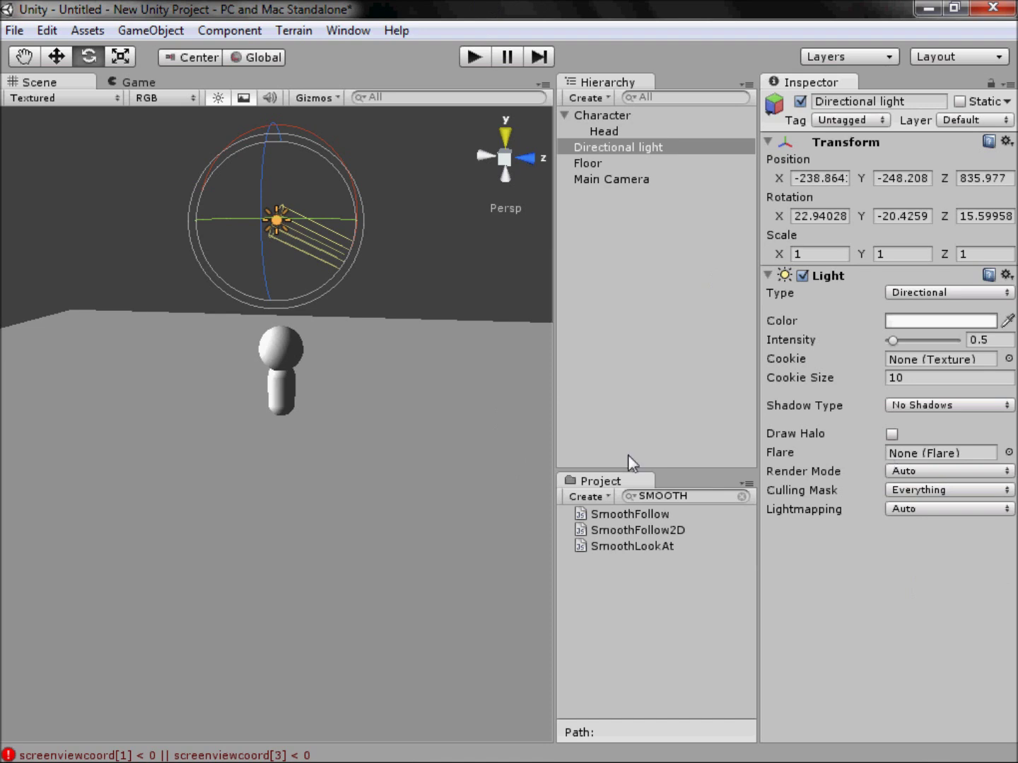
- Set the Speed of Character's Movement script to 12
{"action": "left_click", "coordinate": [623, 114]}
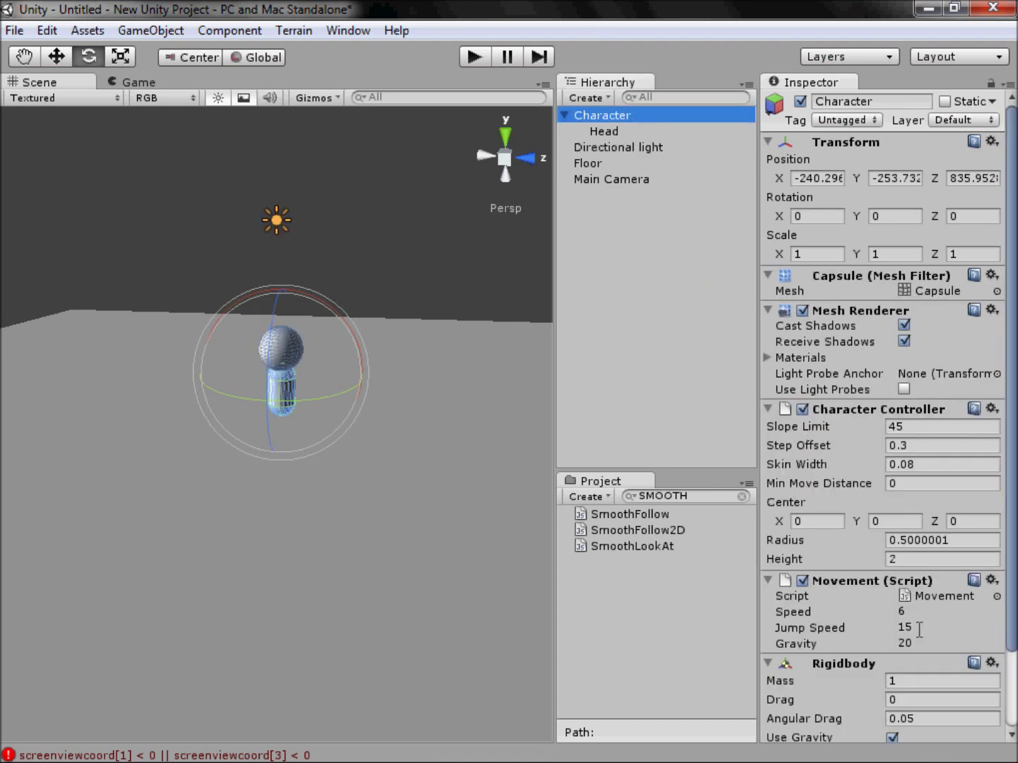
{"action": "scroll", "coordinate": [920, 629], "scroll_direction": "down", "scroll_amount": 3}
{"action": "left_click", "coordinate": [856, 519]}
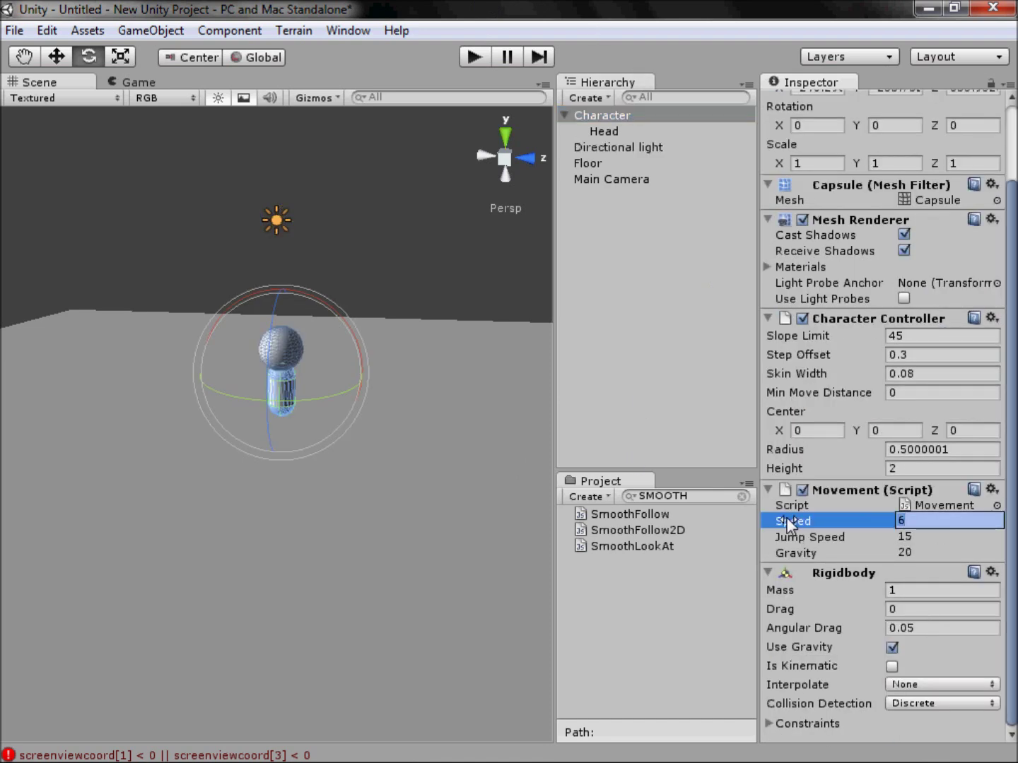
{"action": "type", "text": "12"}
{"action": "key", "text": "Return"}
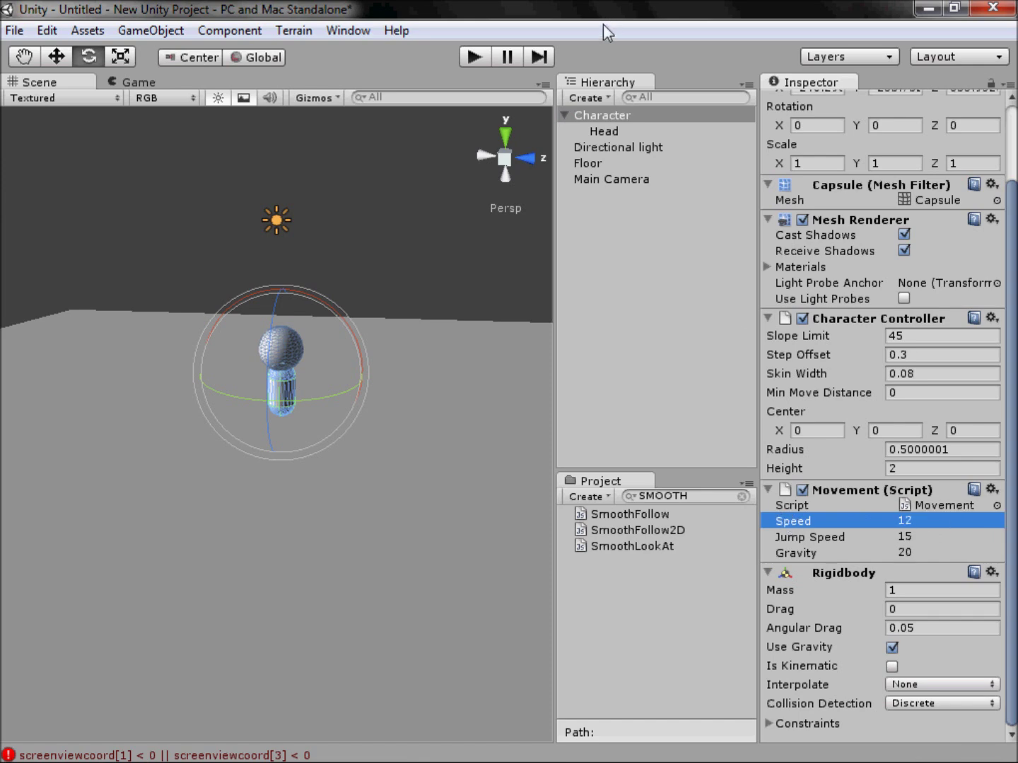
- Play-test the character's movement and the camera follow in two runs, stopping the game after each
{"action": "left_click", "coordinate": [475, 57]}
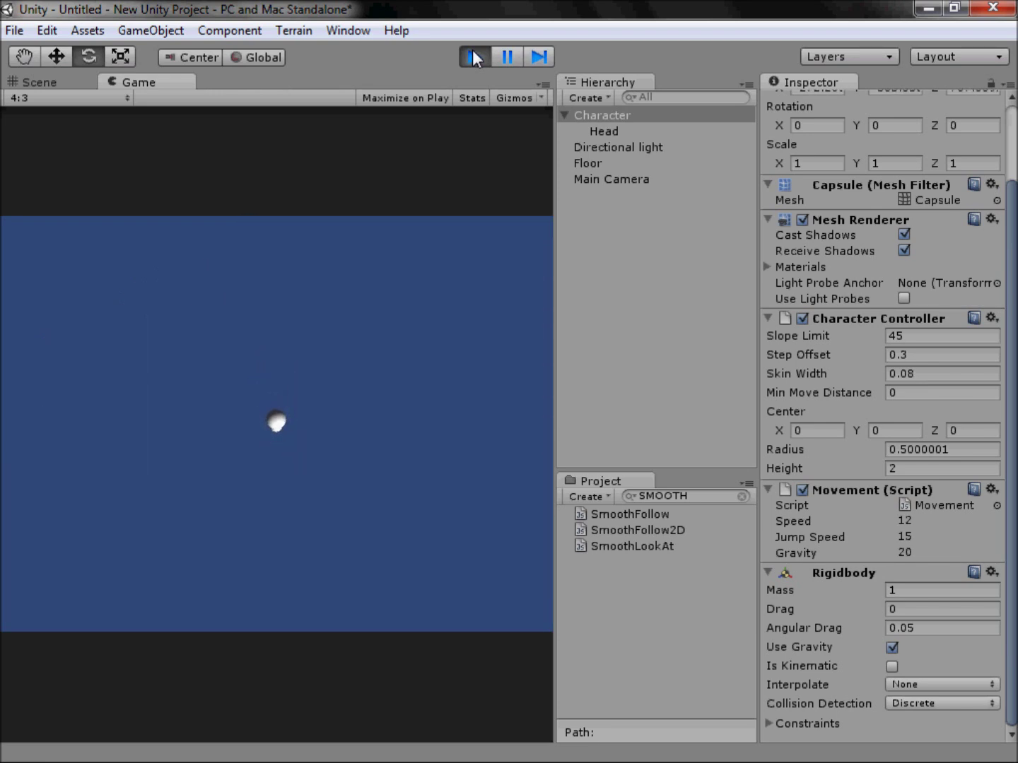
{"action": "left_click", "coordinate": [475, 66]}
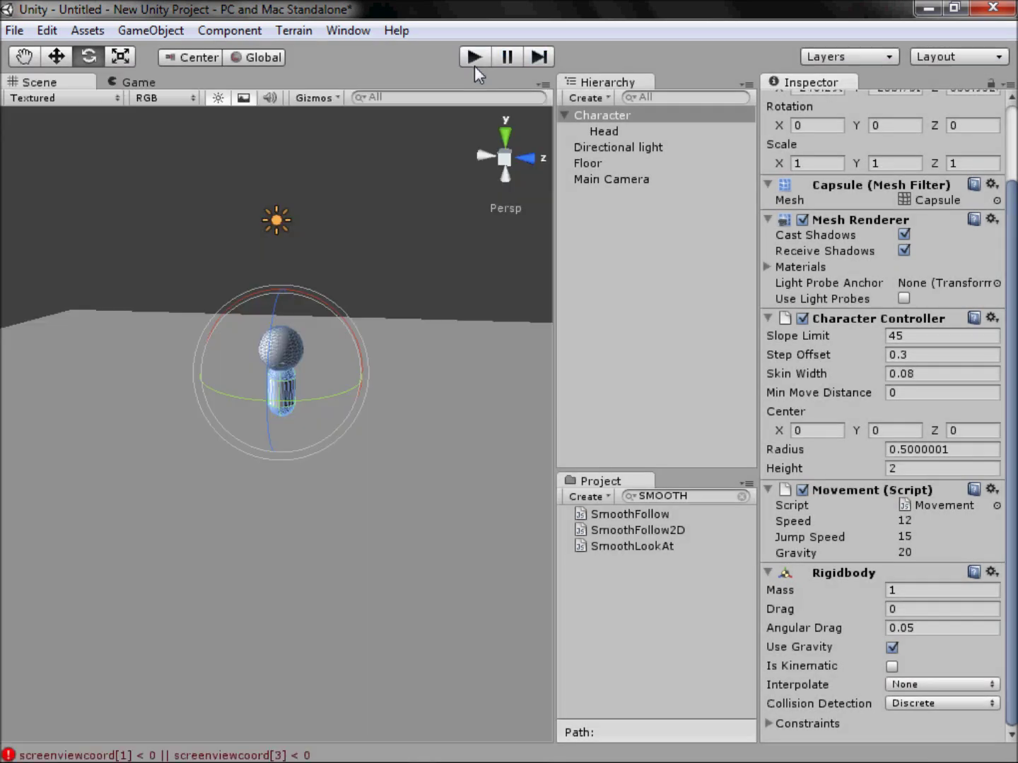
{"action": "left_click", "coordinate": [473, 67]}
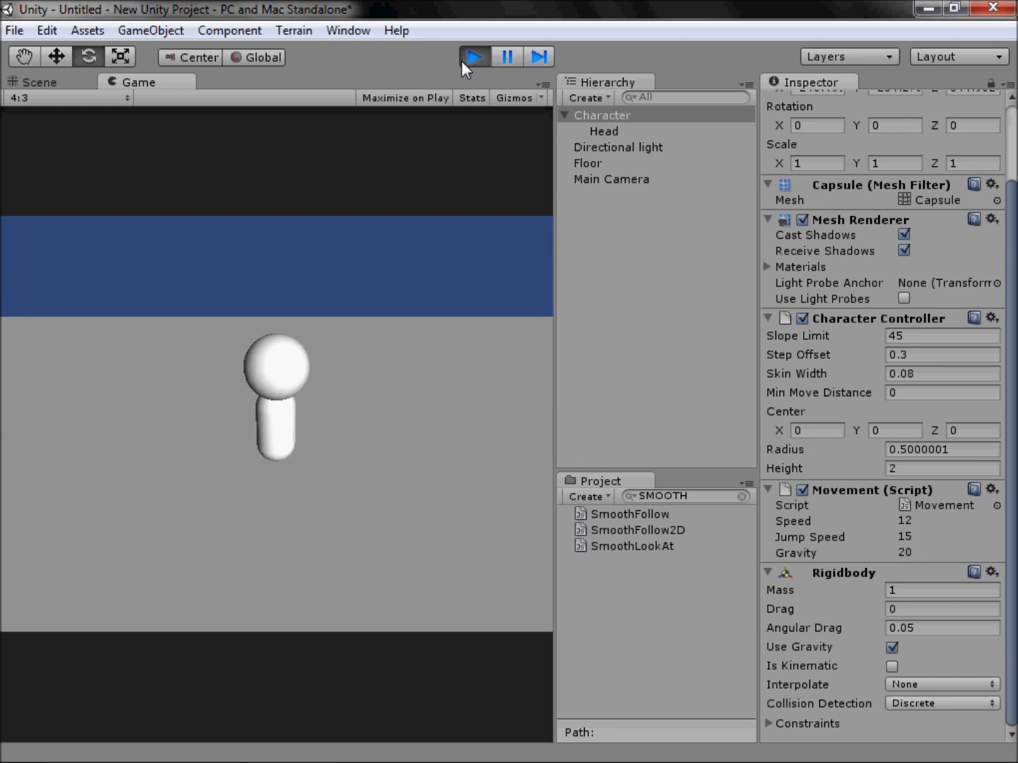
{"action": "left_click", "coordinate": [463, 61]}
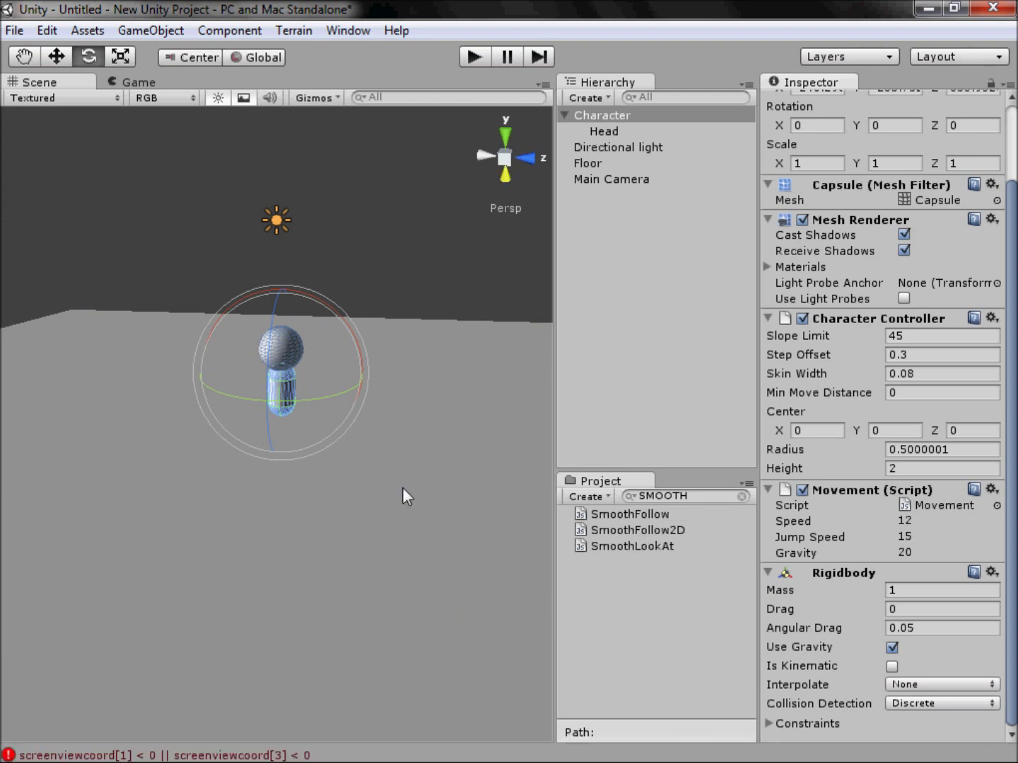
- Clear the search filter on the project assets
{"action": "left_click", "coordinate": [700, 495]}
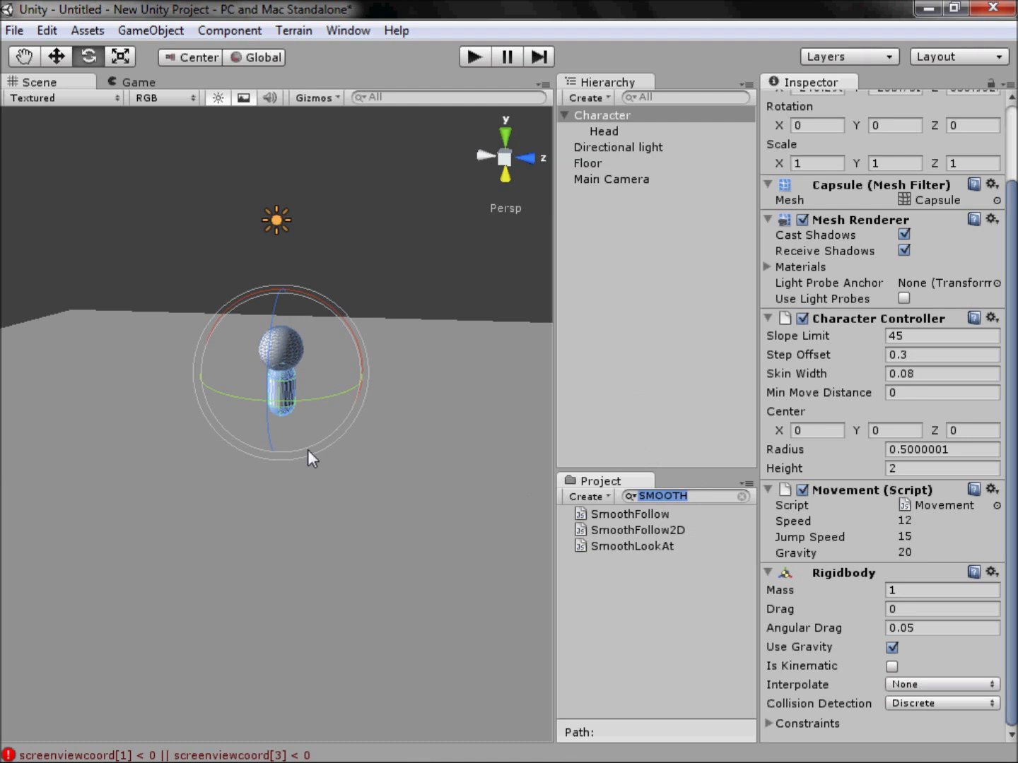
{"action": "key", "text": "BackSpace"}
- Focus the scene view on Head and switch its Mesh Renderer off and back on
{"action": "left_click", "coordinate": [605, 131]}
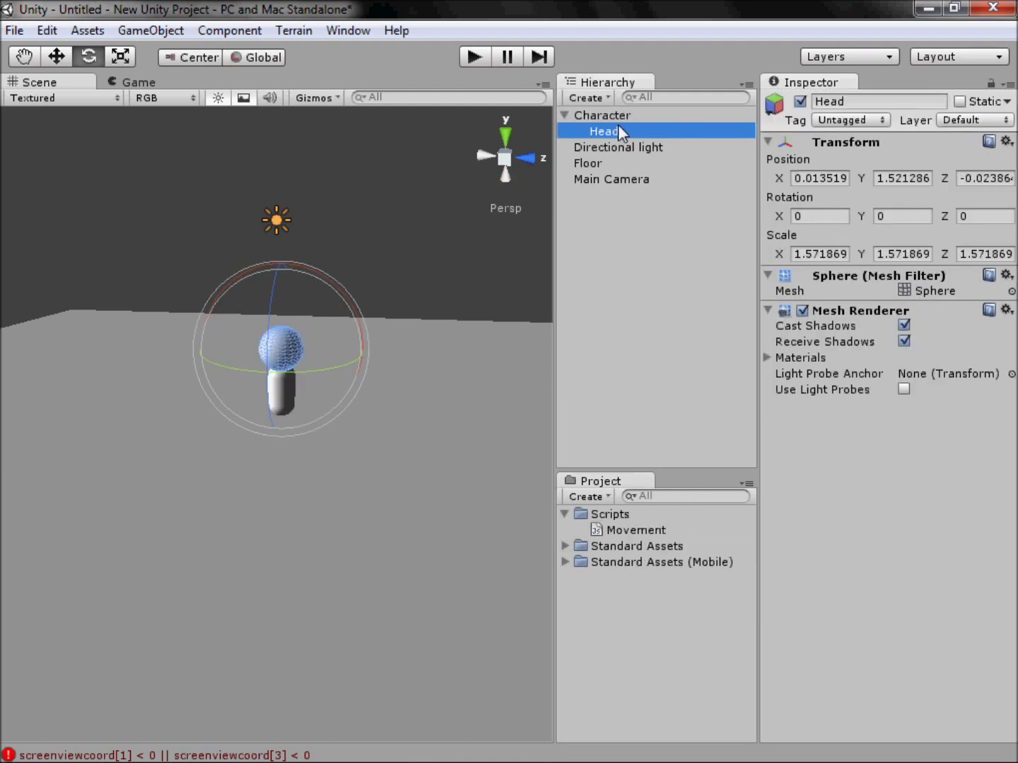
{"action": "key", "text": "f"}
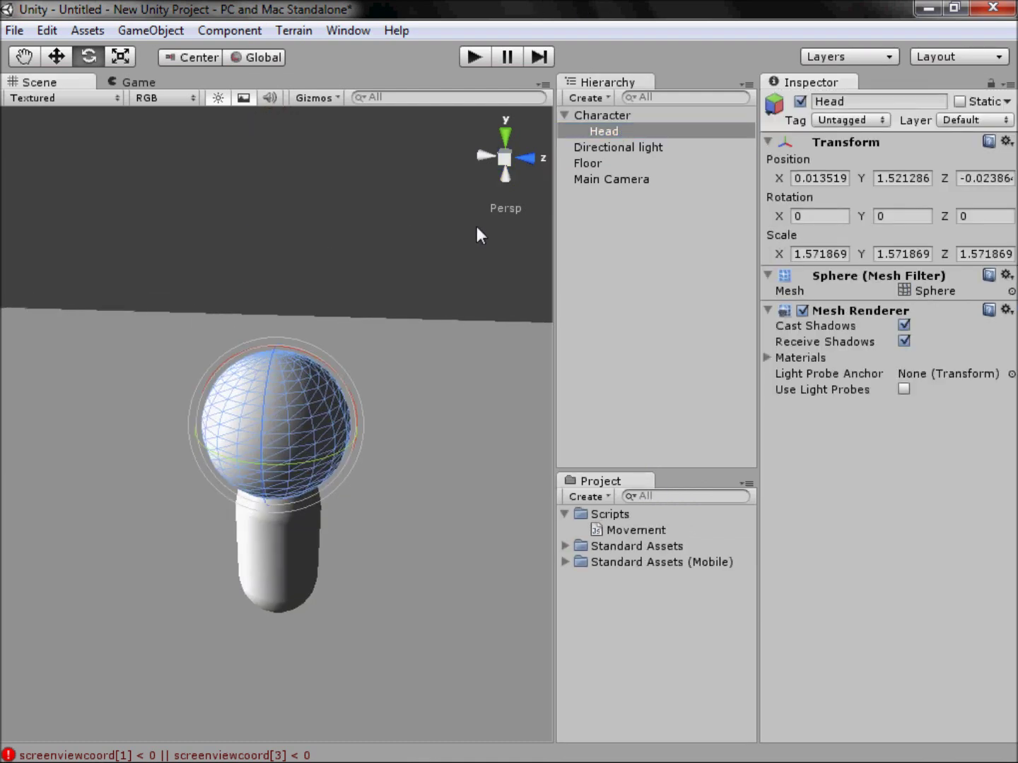
{"action": "left_click_drag", "start_coordinate": [410, 368], "coordinate": [226, 247], "text": "alt"}
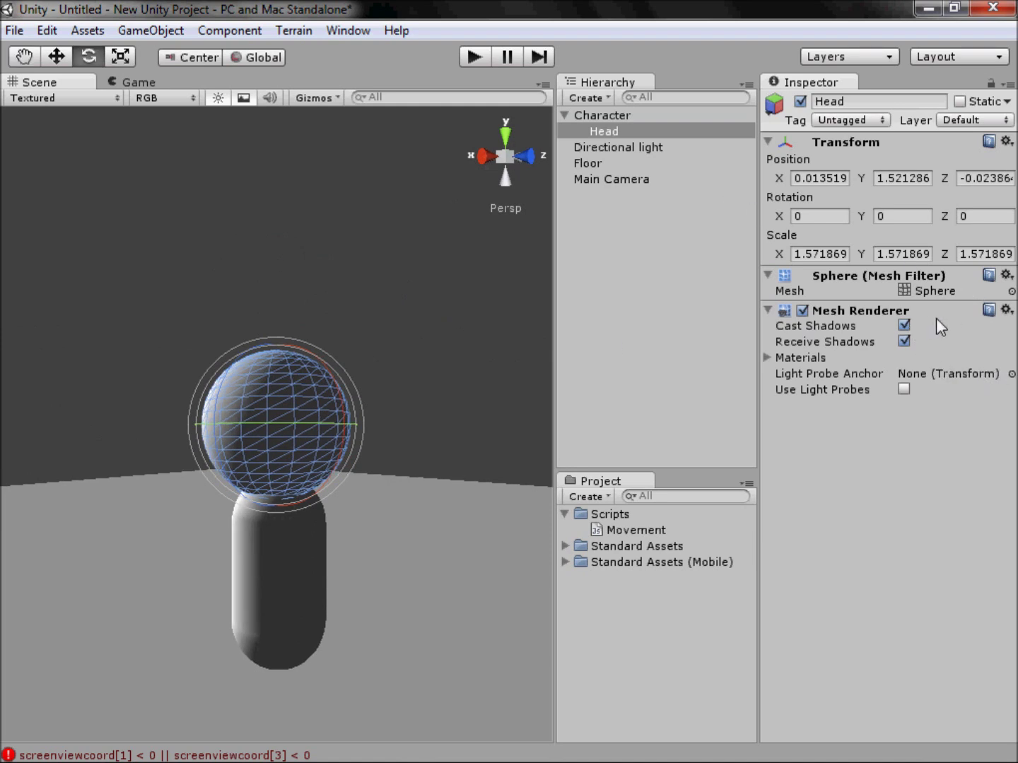
{"action": "left_click", "coordinate": [801, 310]}
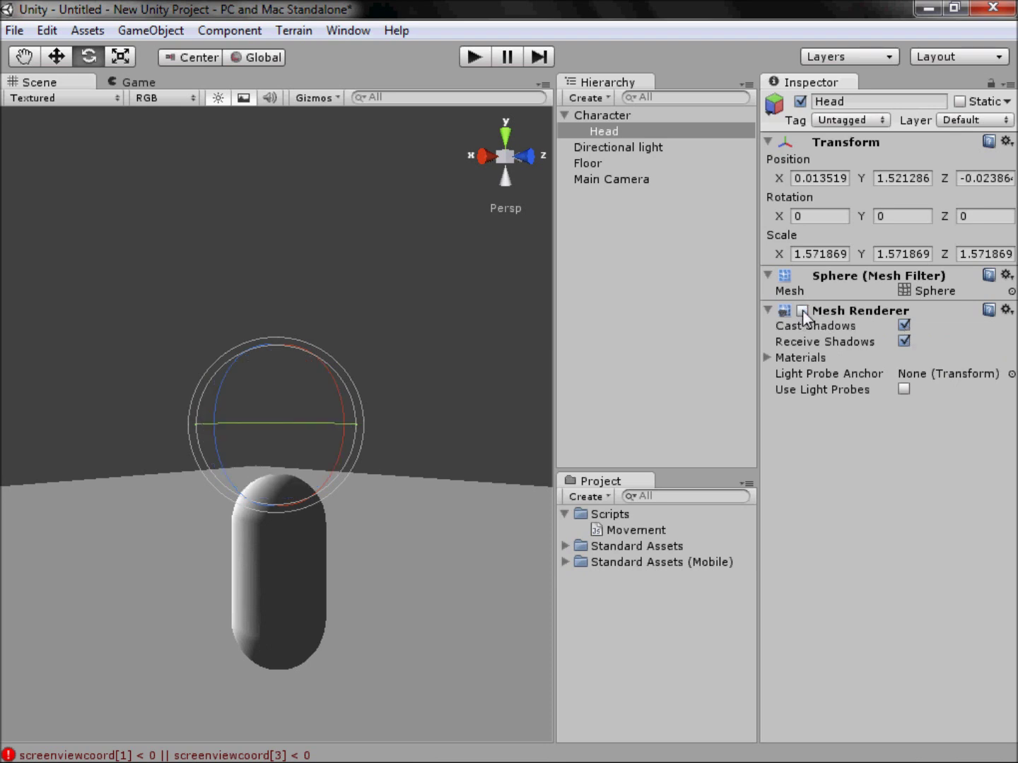
{"action": "left_click", "coordinate": [803, 310]}
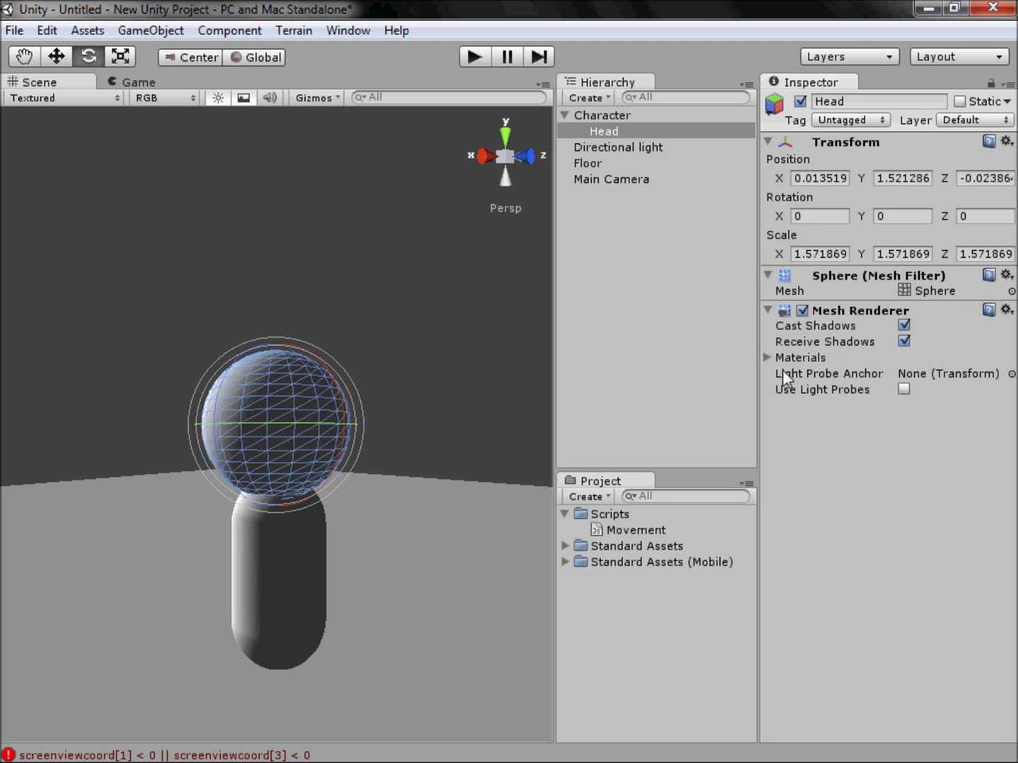
- Try a Materials size of 15 on Head's Mesh Renderer, and set it back to 1
{"action": "left_click", "coordinate": [767, 357]}
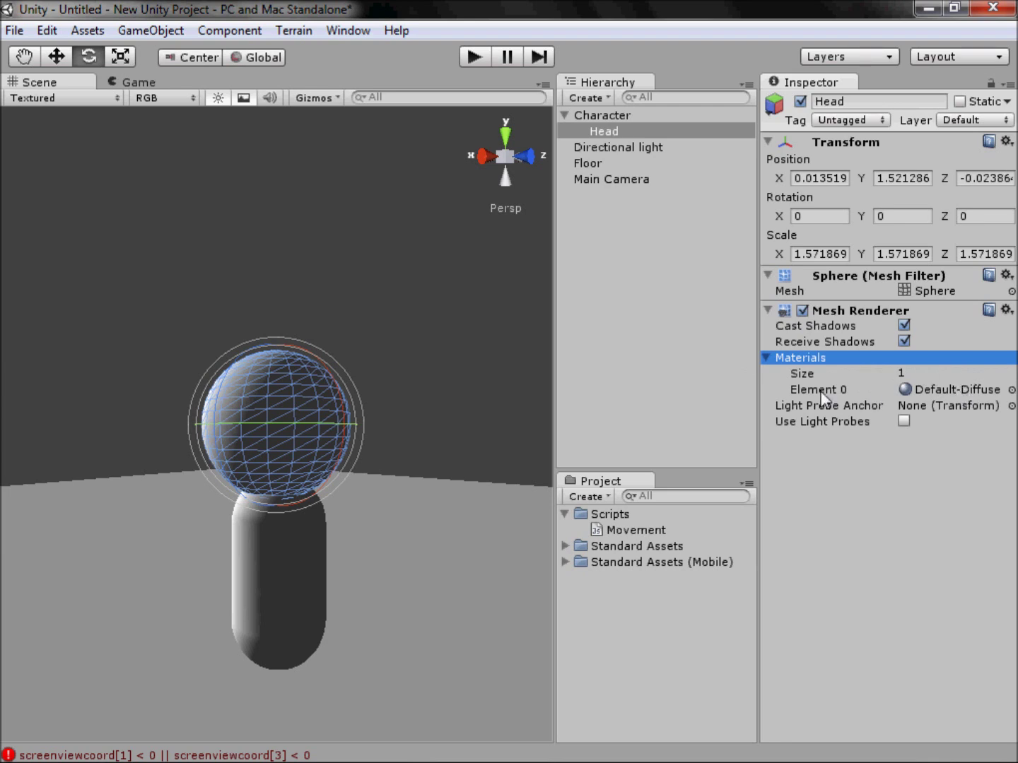
{"action": "left_click", "coordinate": [929, 372]}
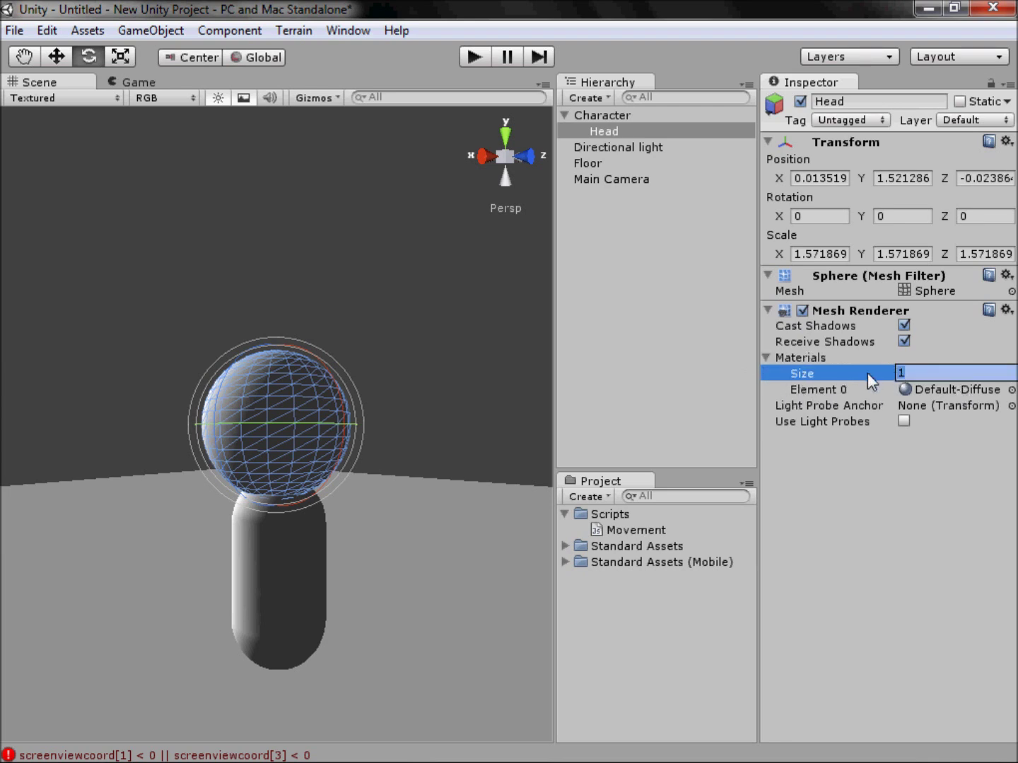
{"action": "type", "text": "15"}
{"action": "key", "text": "Return"}
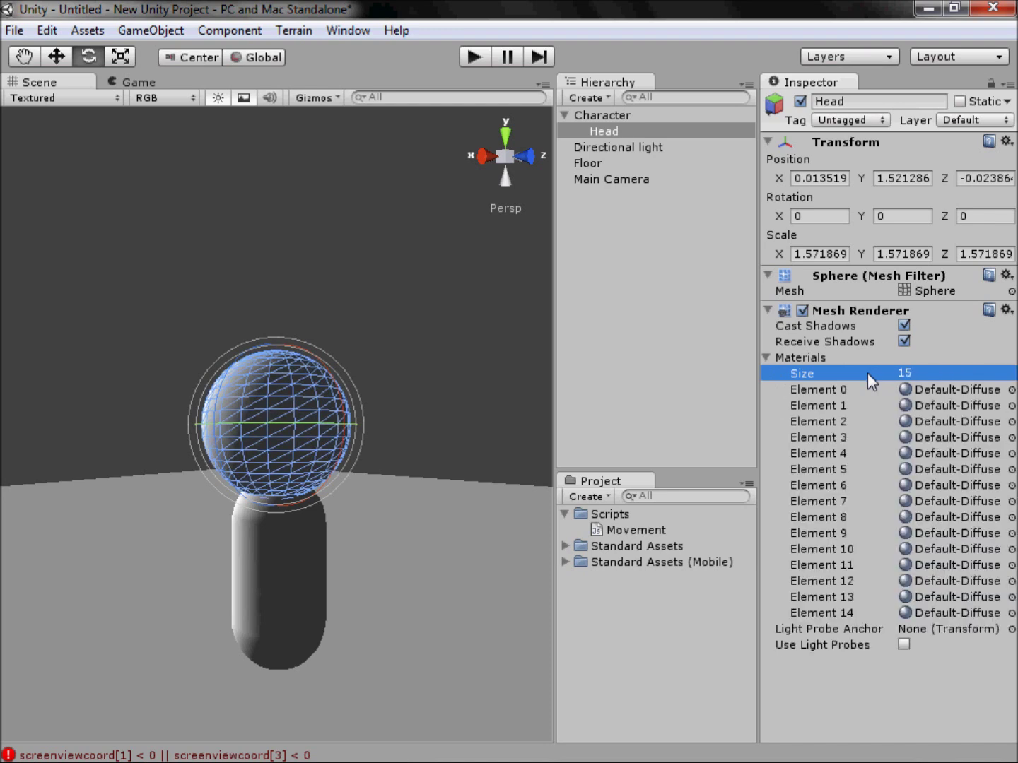
{"action": "left_click", "coordinate": [932, 372]}
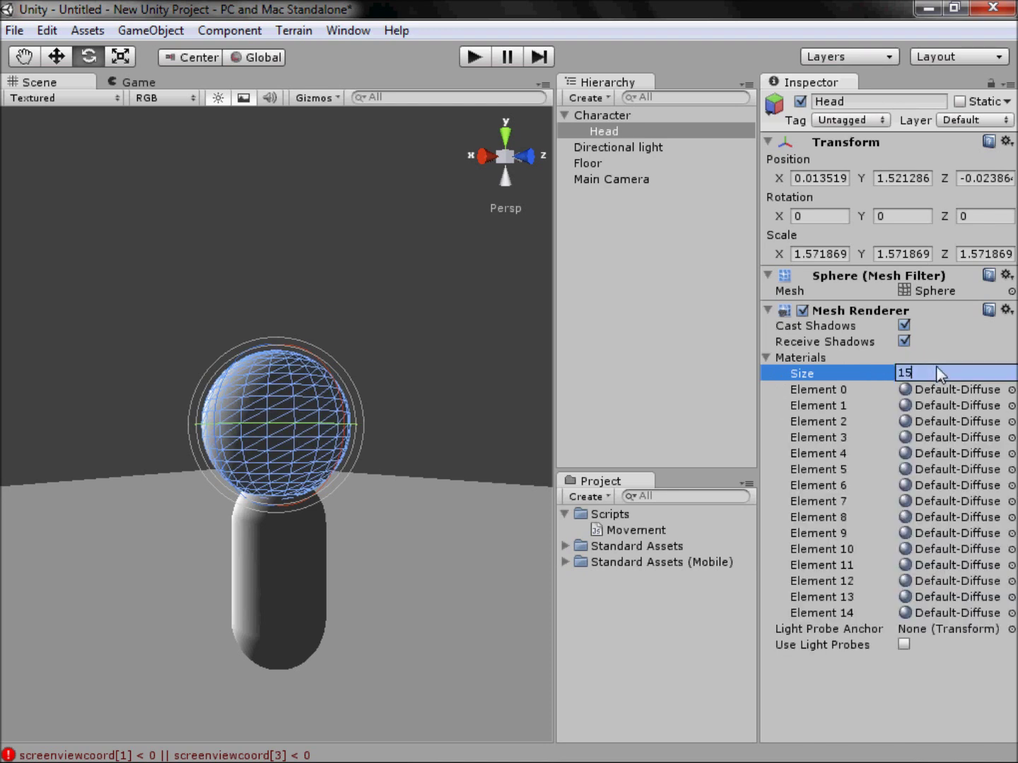
{"action": "key", "text": "BackSpace"}
{"action": "key", "text": "Return"}
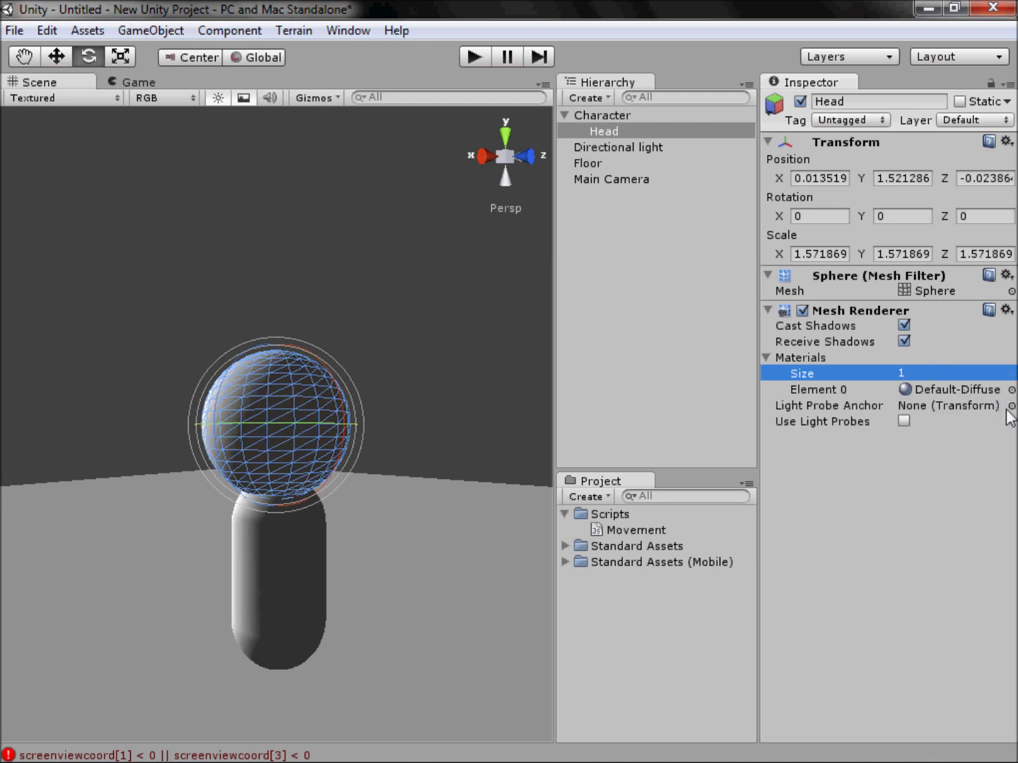
- Assign the Fire Smoke material to Element 0 of Character's Mesh Renderer
{"action": "left_click", "coordinate": [665, 115]}
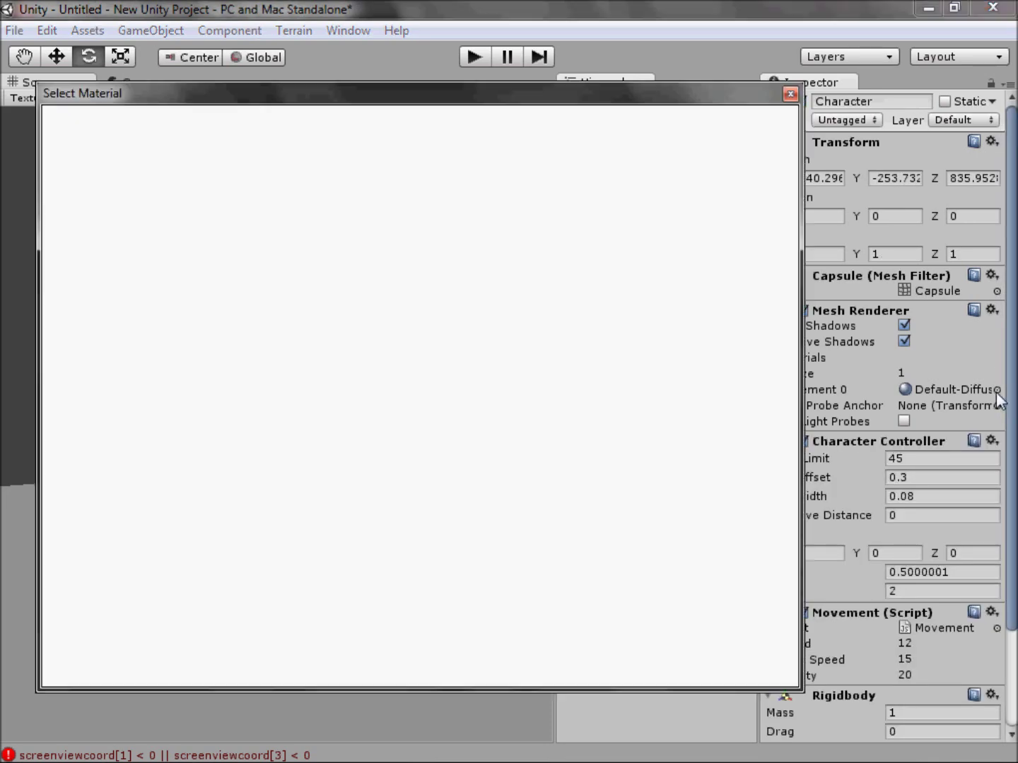
{"action": "left_click", "coordinate": [997, 390]}
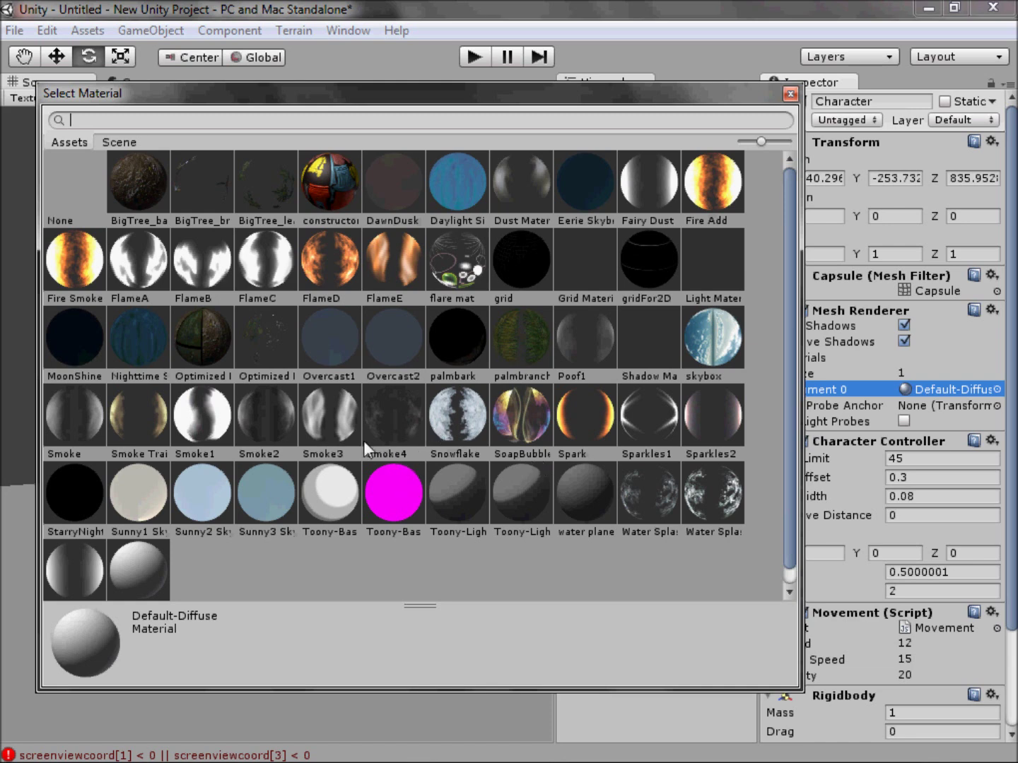
{"action": "left_click", "coordinate": [86, 257]}
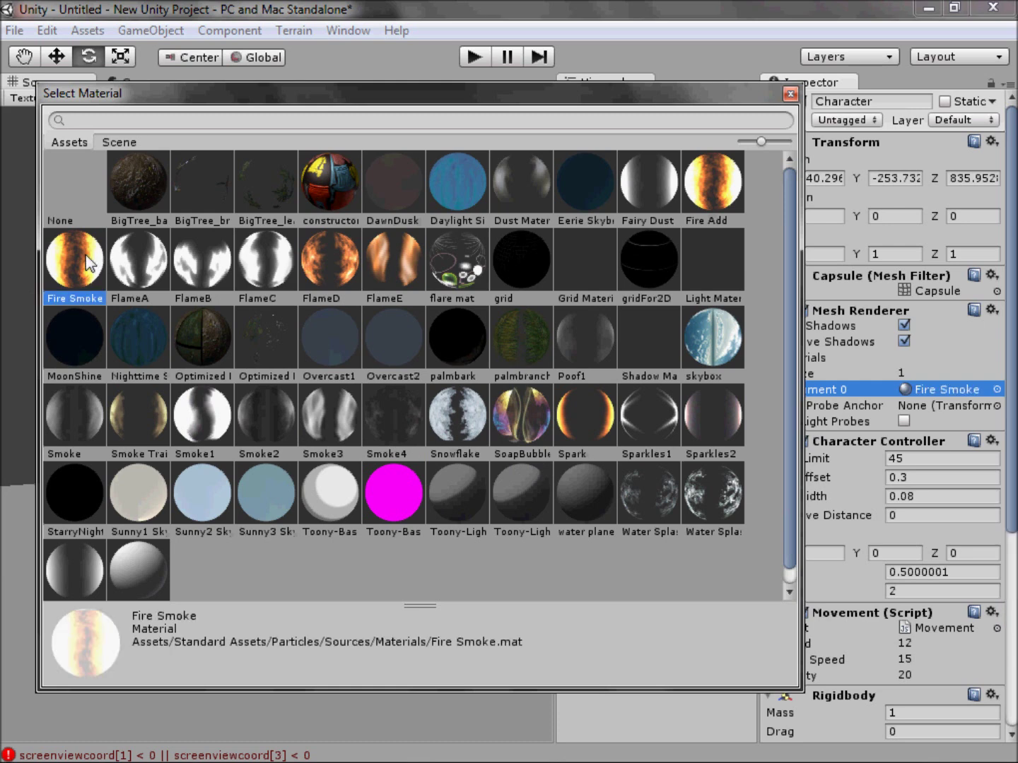
- Accept Character's material choice and assign the Smoke material to Element 0 of Head's Mesh Renderer
{"action": "double_click", "coordinate": [86, 264]}
{"action": "left_click", "coordinate": [432, 407]}
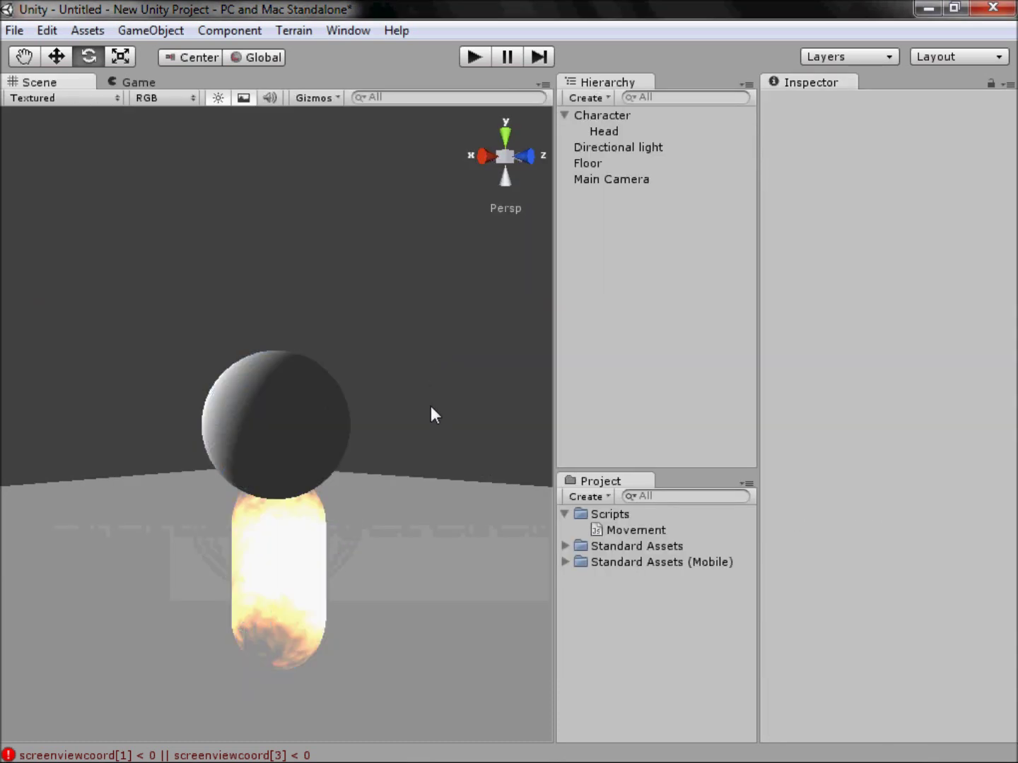
{"action": "left_click_drag", "start_coordinate": [438, 612], "coordinate": [380, 554], "text": "alt"}
{"action": "key", "text": "e"}
{"action": "left_click", "coordinate": [345, 441]}
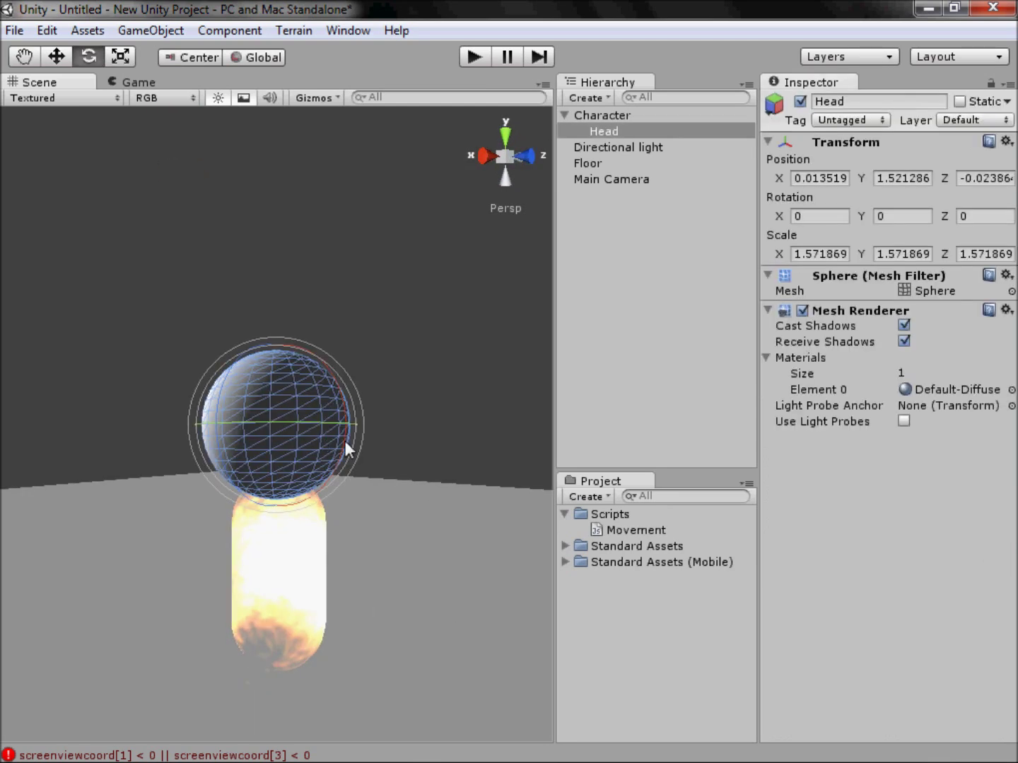
{"action": "left_click", "coordinate": [1012, 390]}
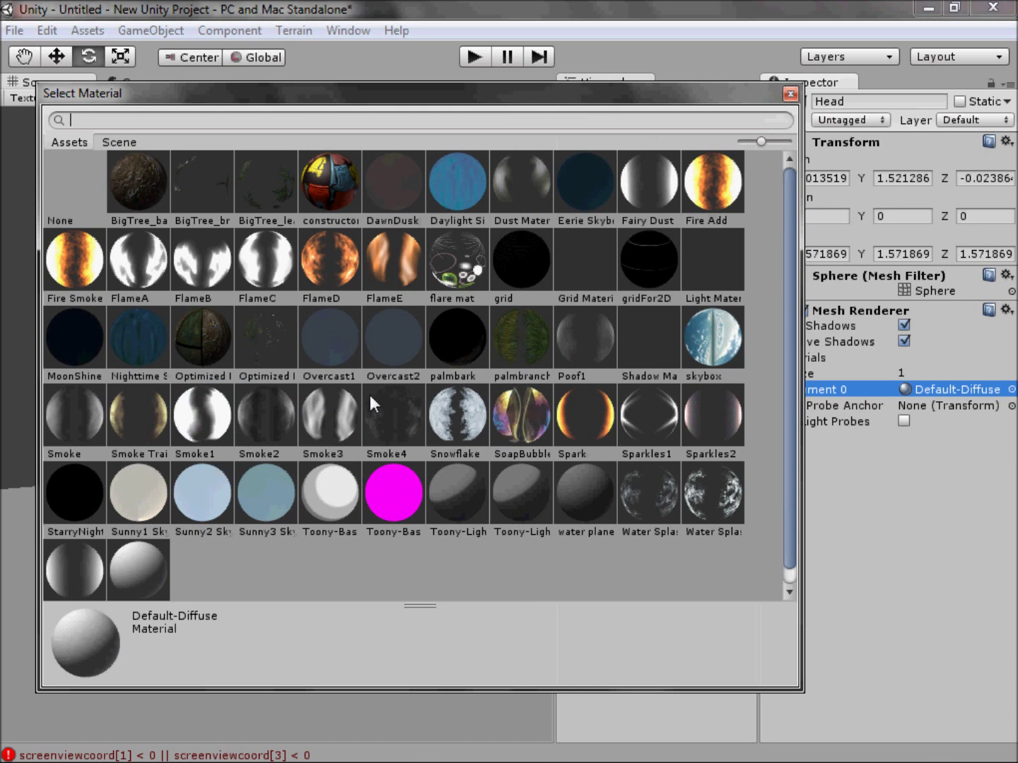
{"action": "double_click", "coordinate": [48, 411]}
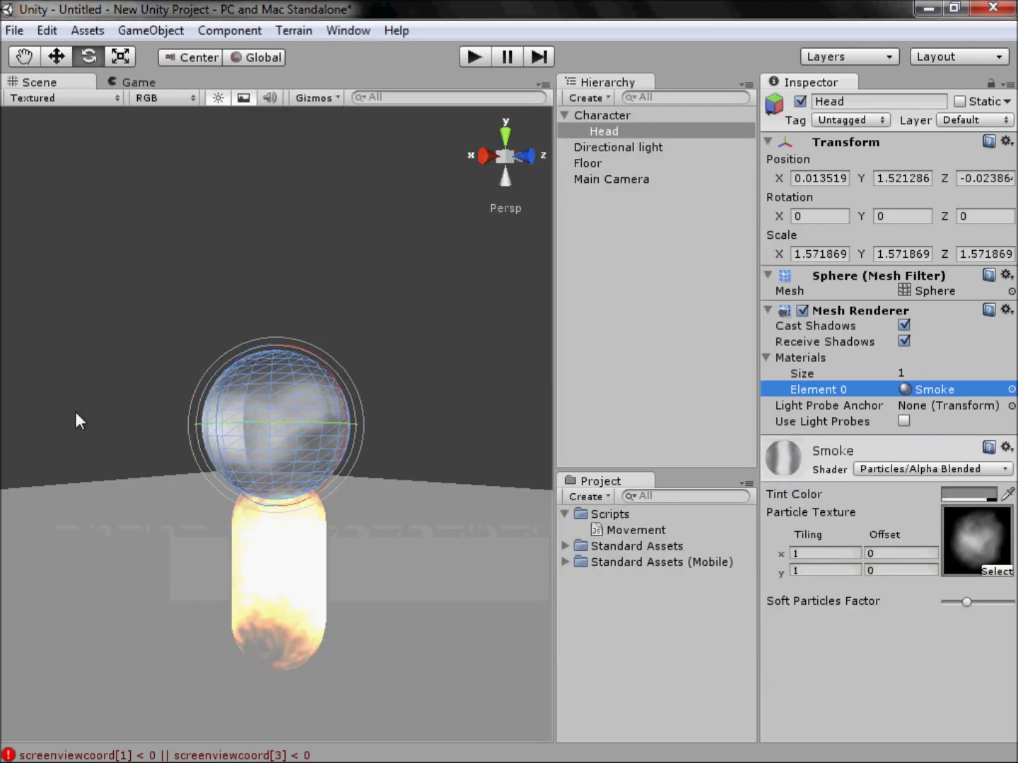
{"action": "left_click", "coordinate": [416, 397]}
- Assign the Optimized Bark material to Element 0 of Floor's Mesh Renderer and deselect Floor
{"action": "left_click_drag", "start_coordinate": [333, 680], "coordinate": [411, 563], "text": "alt"}
{"action": "left_click", "coordinate": [410, 534]}
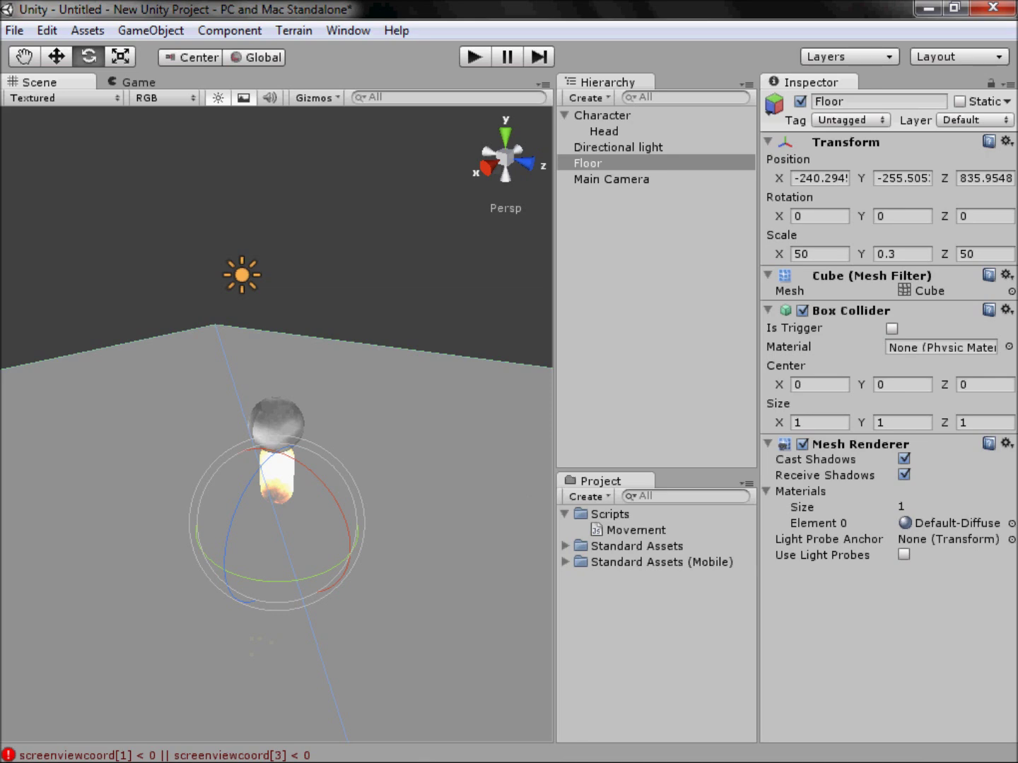
{"action": "left_click", "coordinate": [1011, 524]}
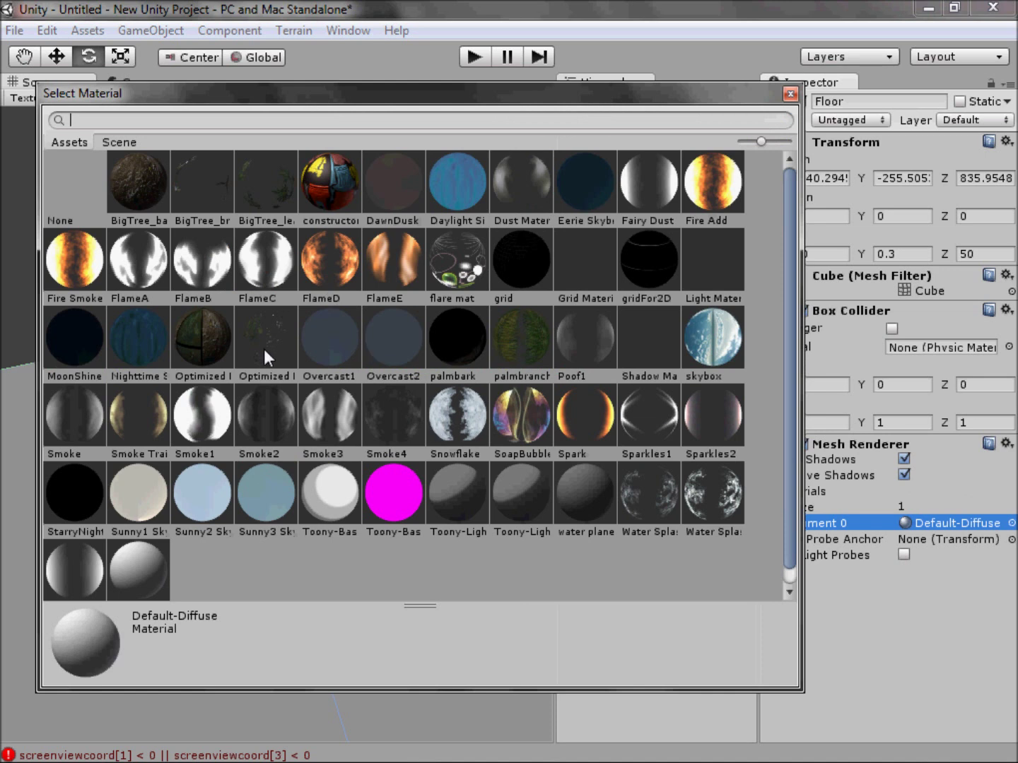
{"action": "scroll", "coordinate": [622, 393], "scroll_direction": "down", "scroll_amount": 1}
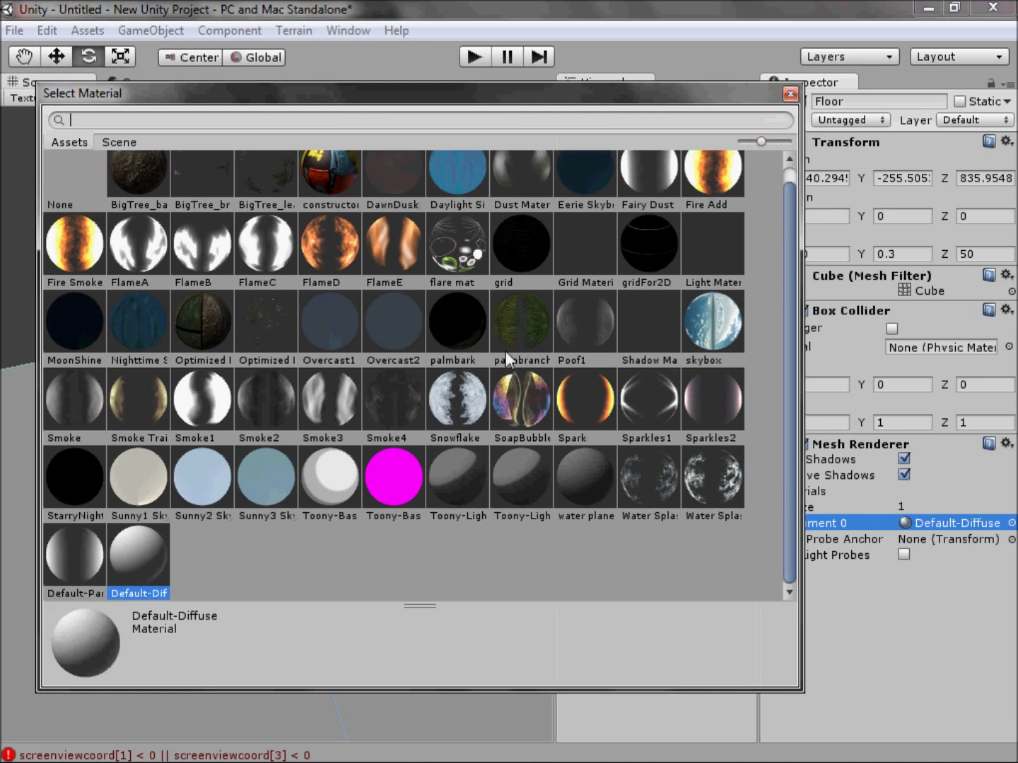
{"action": "scroll", "coordinate": [384, 413], "scroll_direction": "up", "scroll_amount": 1}
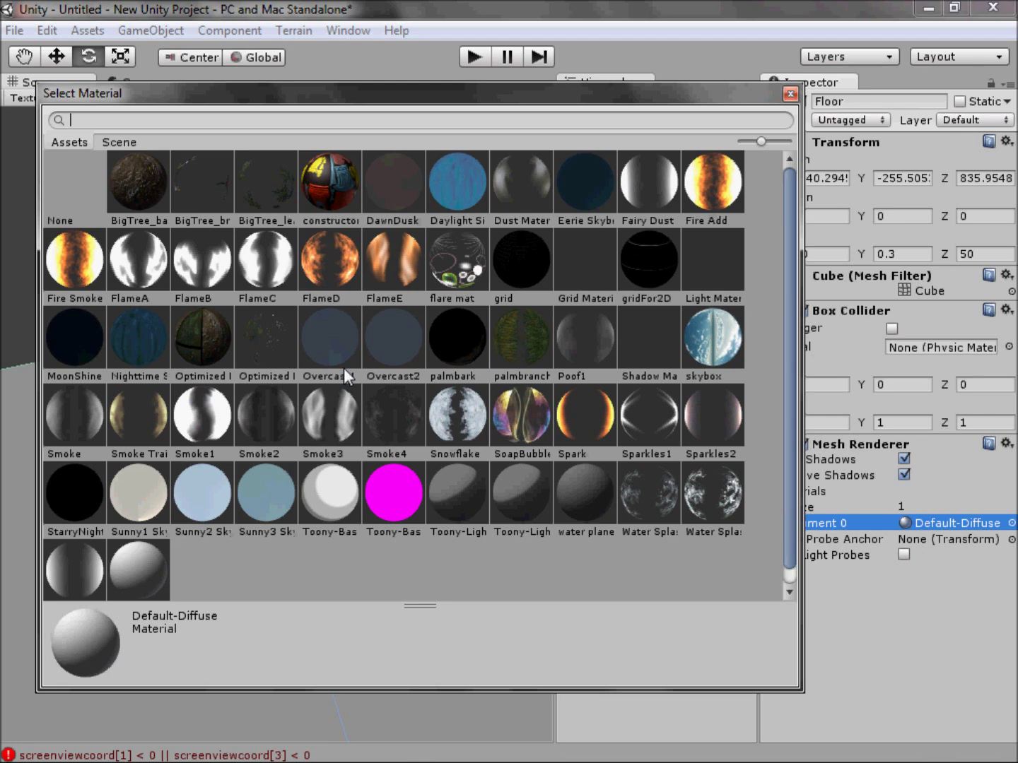
{"action": "double_click", "coordinate": [217, 328]}
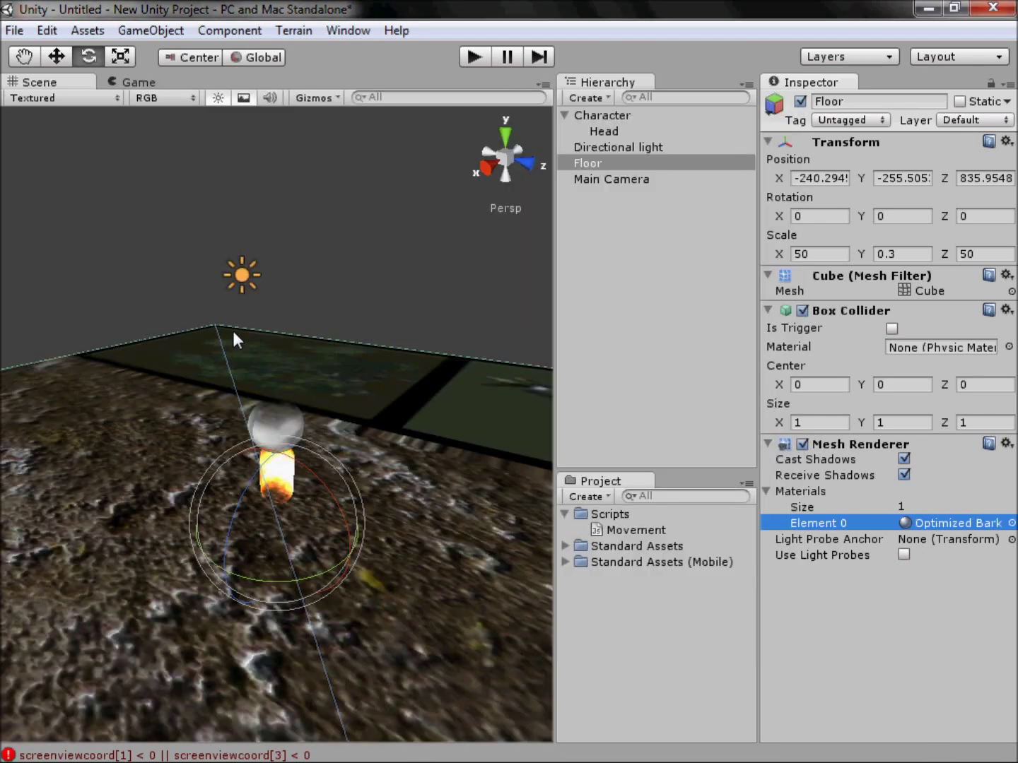
{"action": "left_click", "coordinate": [308, 147]}
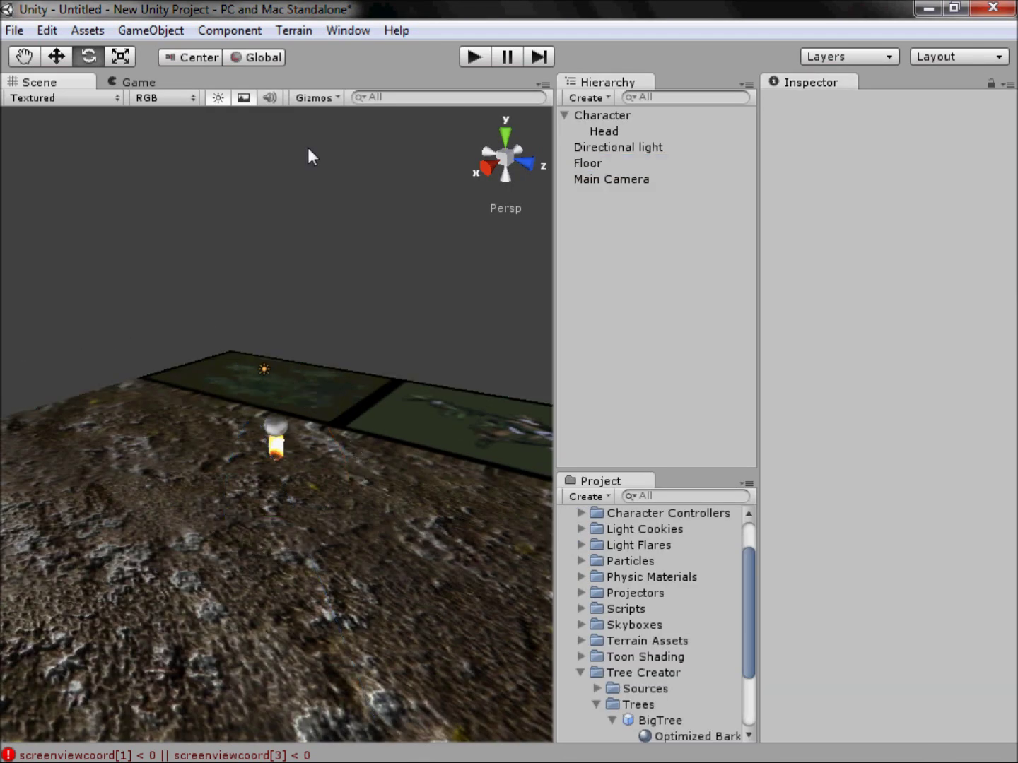
- Play-test the scene with the new materials on the character and floor, and stop the game
{"action": "left_click", "coordinate": [473, 56]}
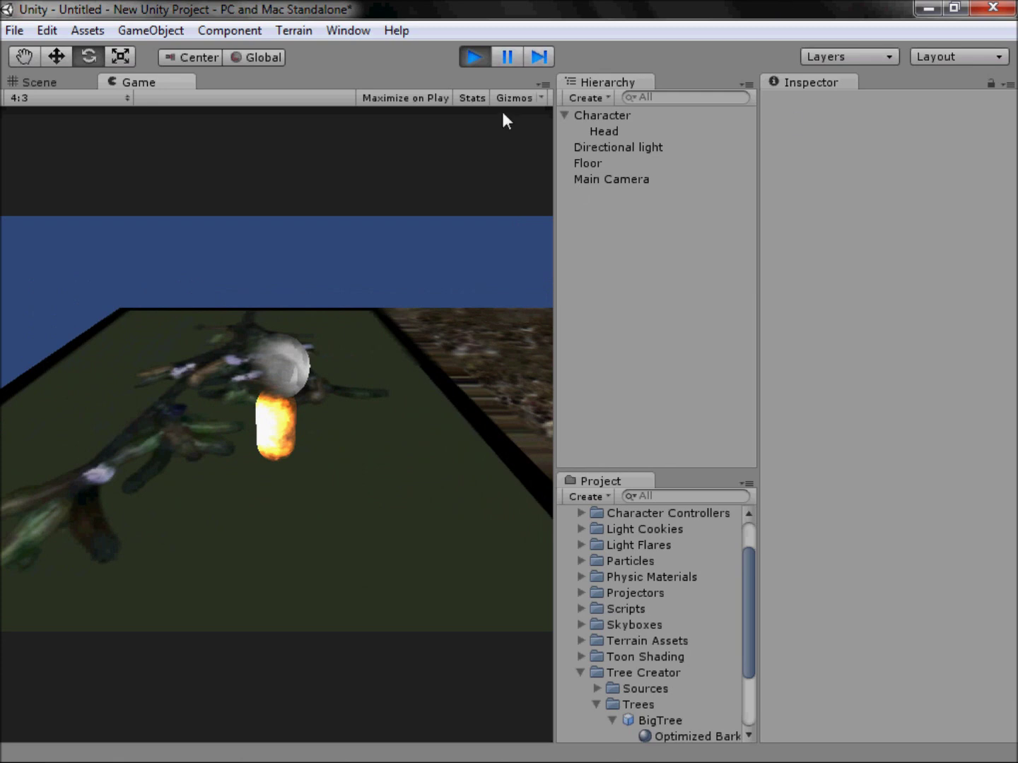
{"action": "left_click", "coordinate": [475, 55]}
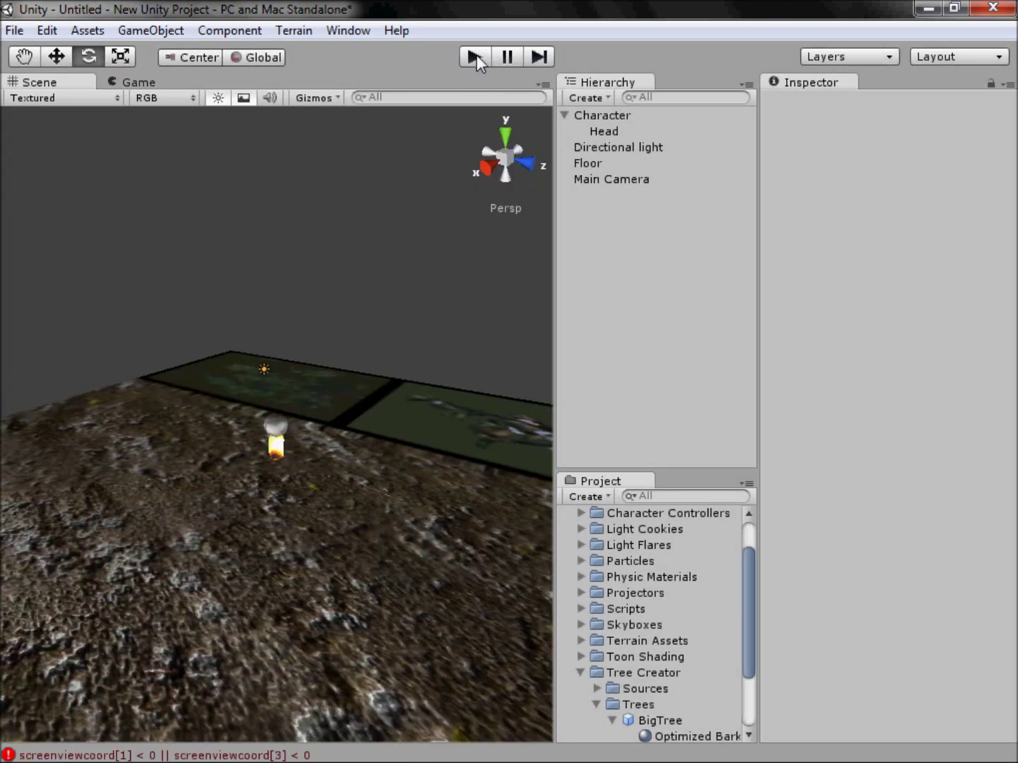
{"action": "left_click_drag", "start_coordinate": [197, 226], "coordinate": [387, 284]}
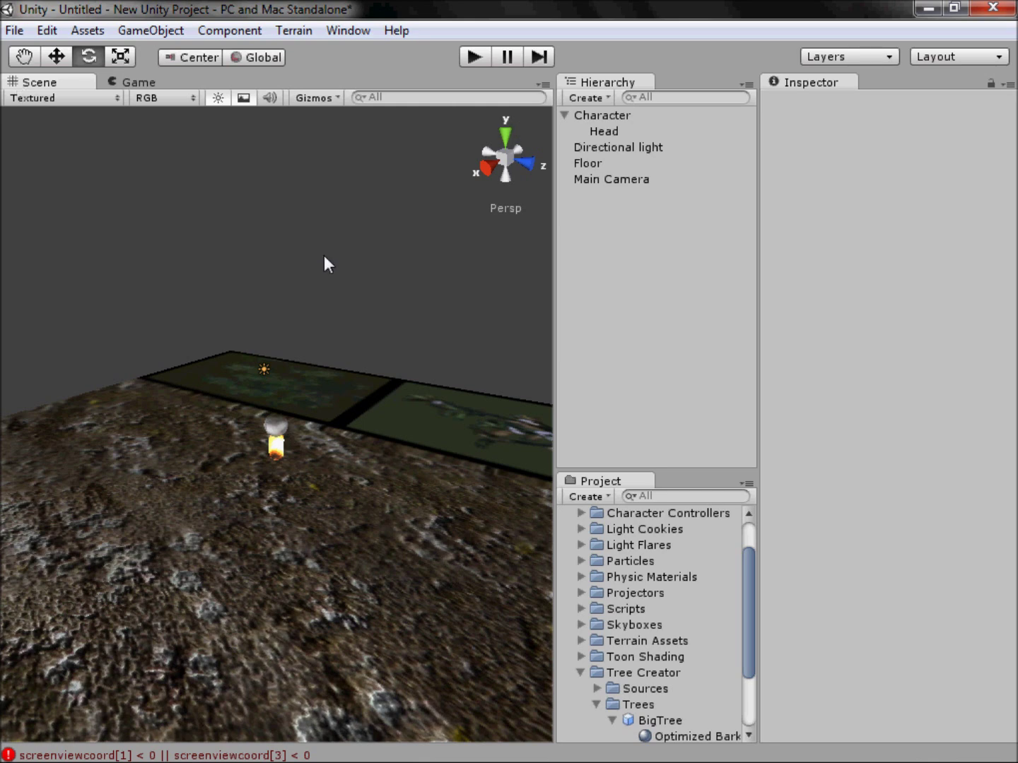
{"action": "key", "text": "ctrl+s"}
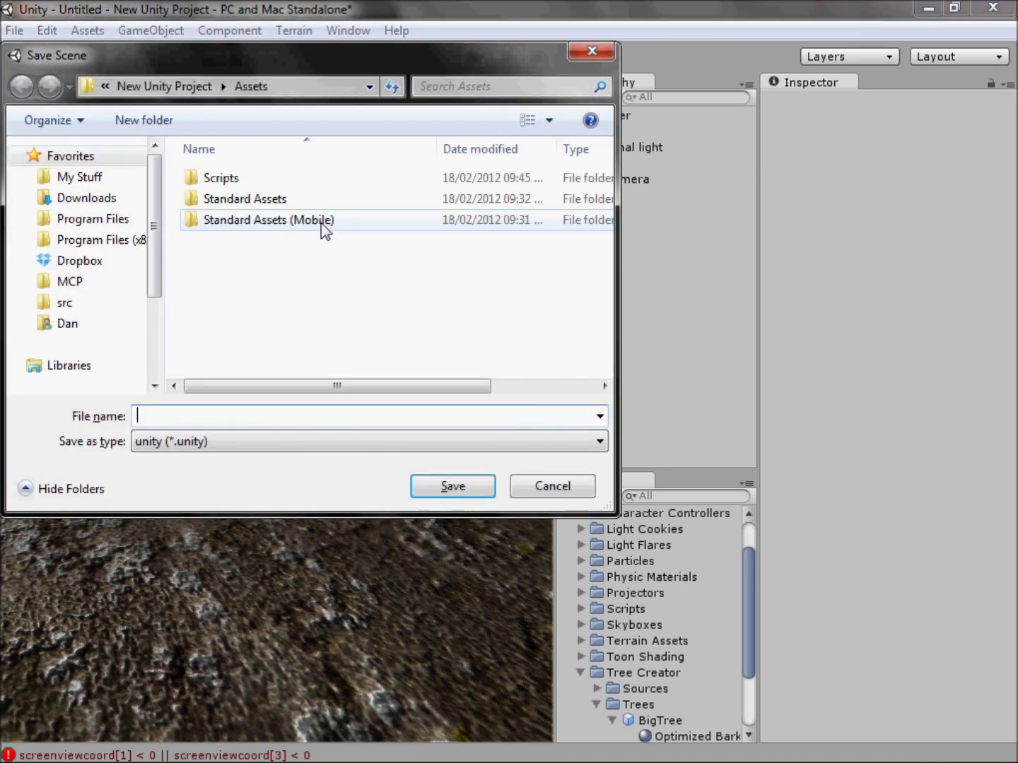
{"action": "key", "text": "Escape"}
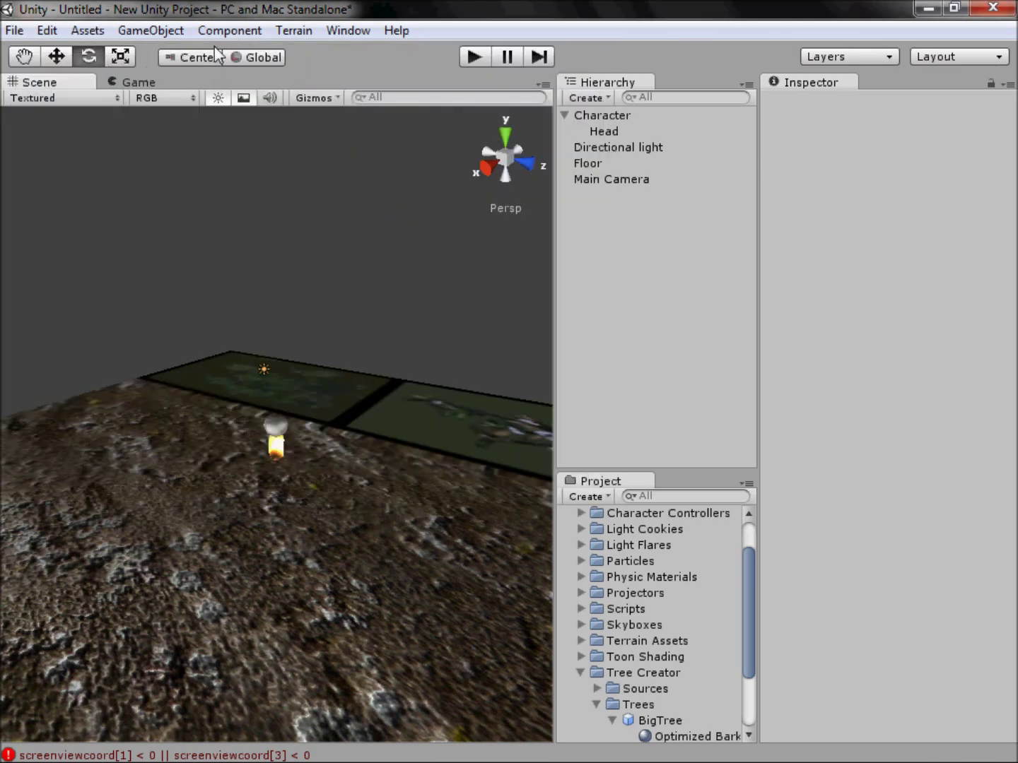
{"action": "left_click", "coordinate": [226, 31]}
{"action": "mouse_move", "coordinate": [151, 30]}
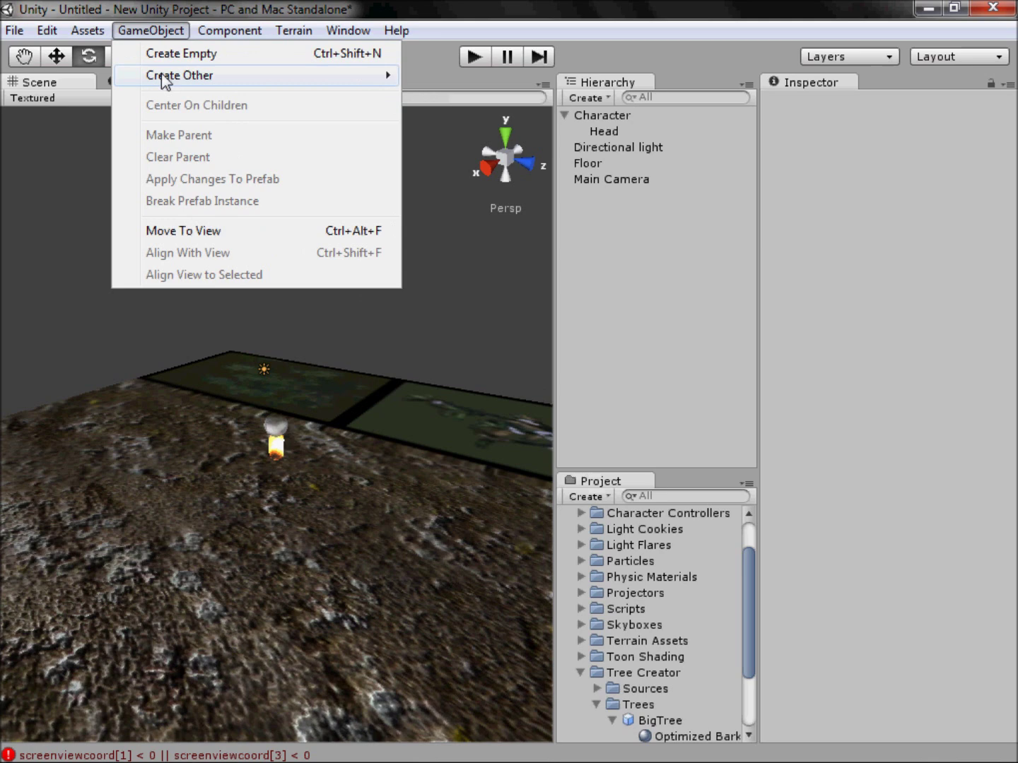
{"action": "mouse_move", "coordinate": [169, 76]}
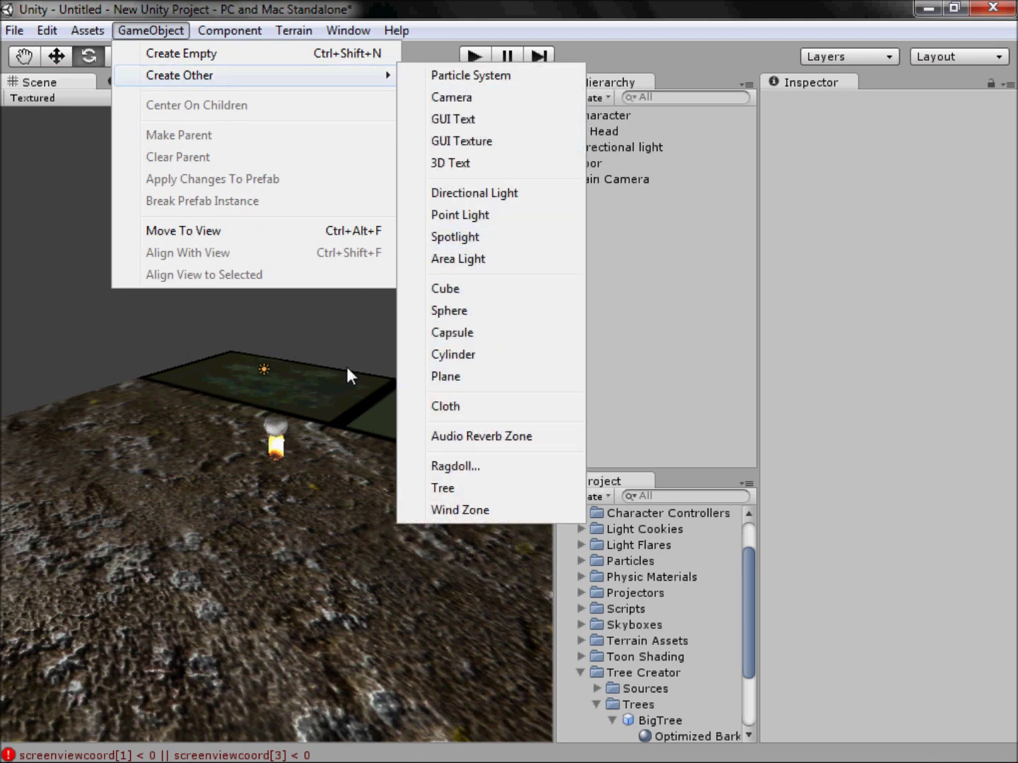
{"action": "left_click", "coordinate": [306, 351]}
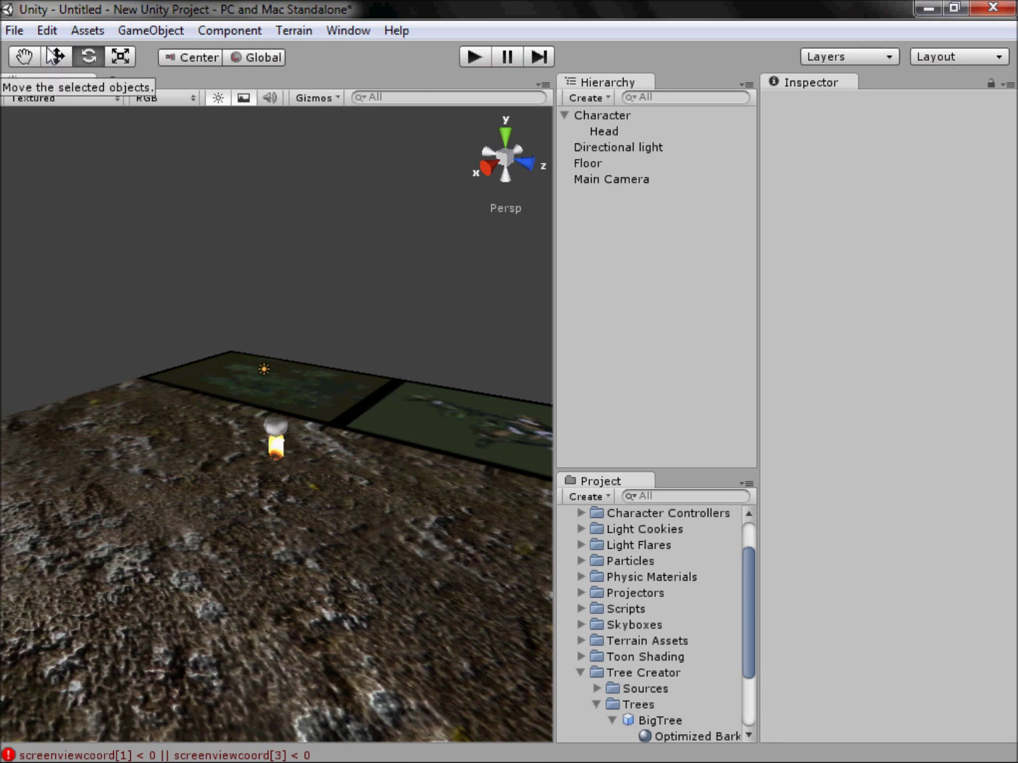
- Start saving the scene under a new name, create a Levels folder in Assets and open it
{"action": "left_click", "coordinate": [15, 29]}
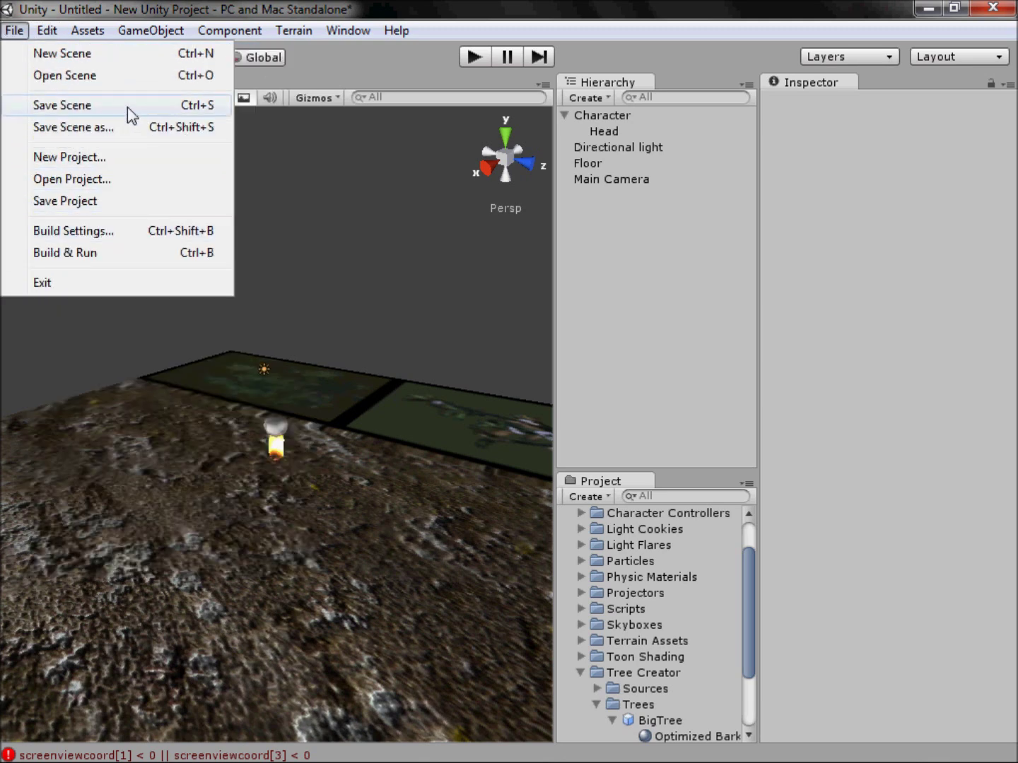
{"action": "left_click", "coordinate": [118, 128]}
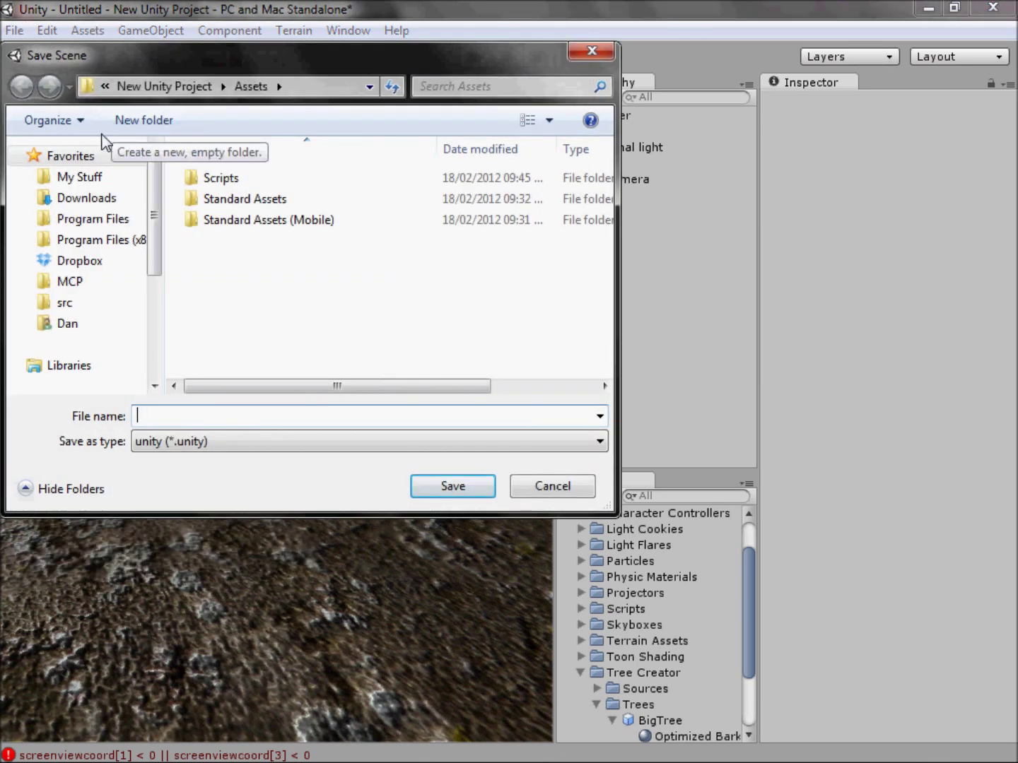
{"action": "left_click", "coordinate": [127, 126]}
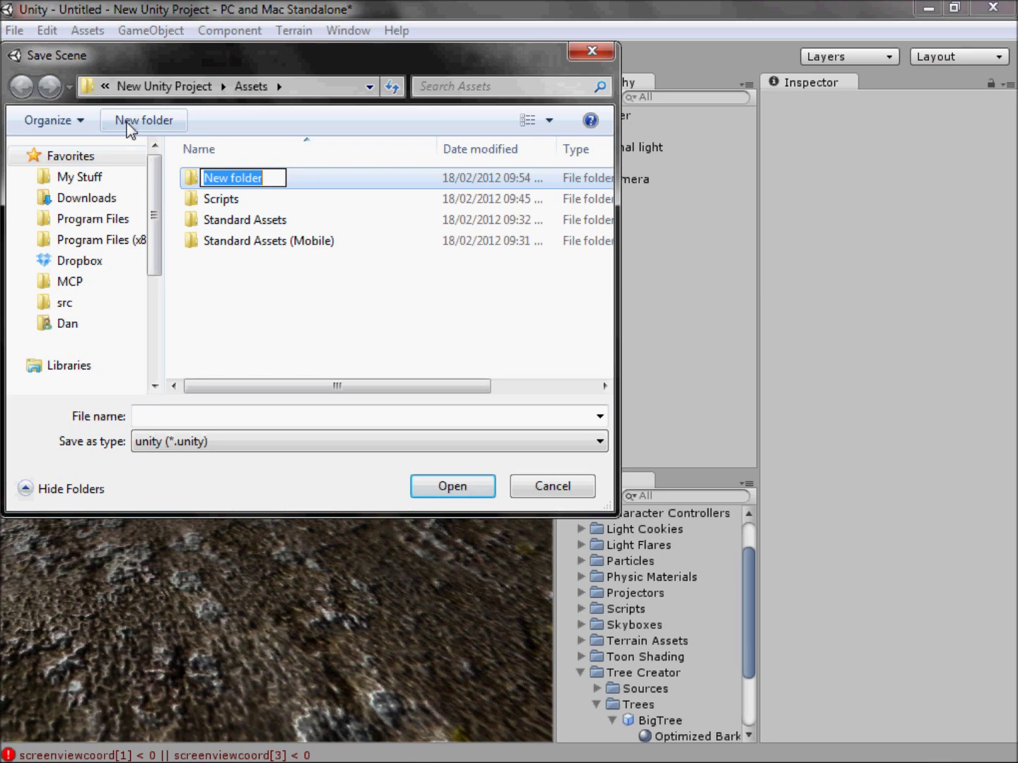
{"action": "type", "text": "Levels"}
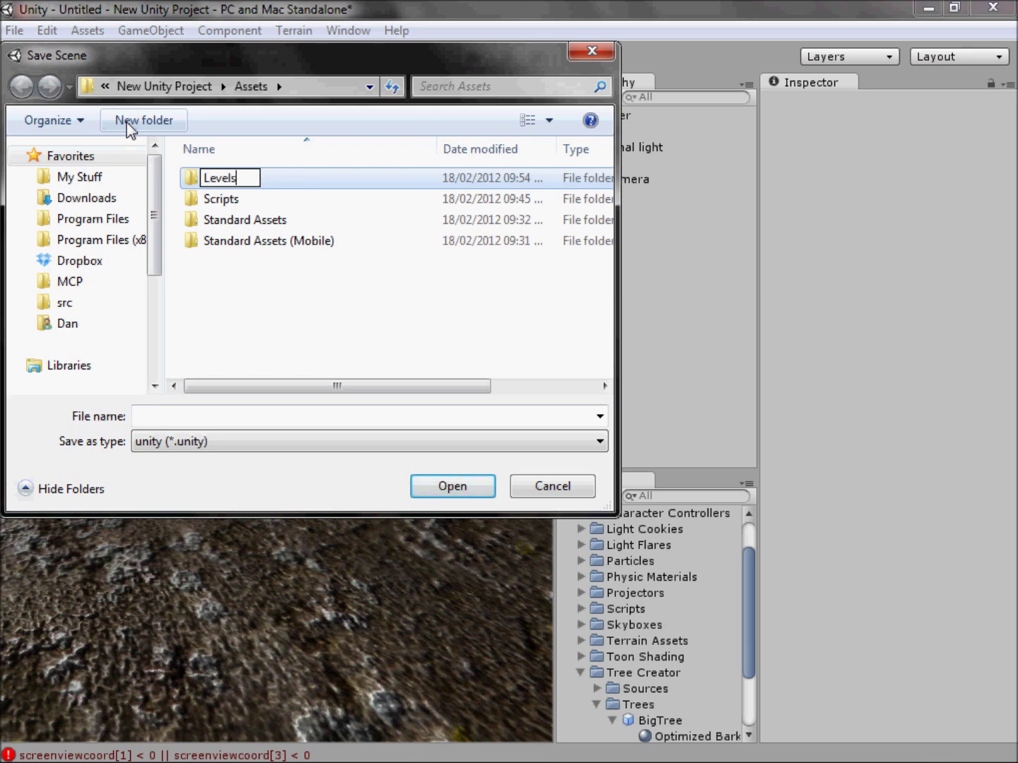
{"action": "key", "text": "Return"}
{"action": "key", "text": "Return"}
- Save the scene as Level 1 in the Levels folder
{"action": "left_click", "coordinate": [207, 408]}
{"action": "type", "text": "LLev"}
{"action": "key", "text": "BackSpace"}
{"action": "key", "text": "BackSpace"}
{"action": "key", "text": "BackSpace"}
{"action": "type", "text": "evel"}
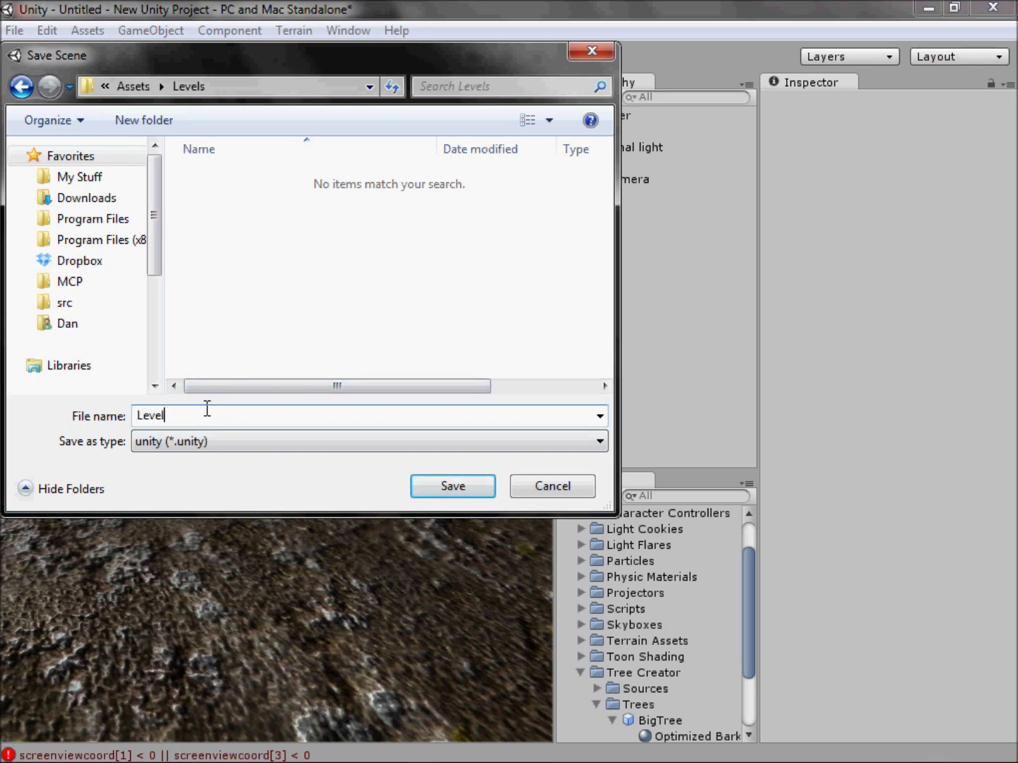
{"action": "type", "text": " 1"}
{"action": "key", "text": "Return"}
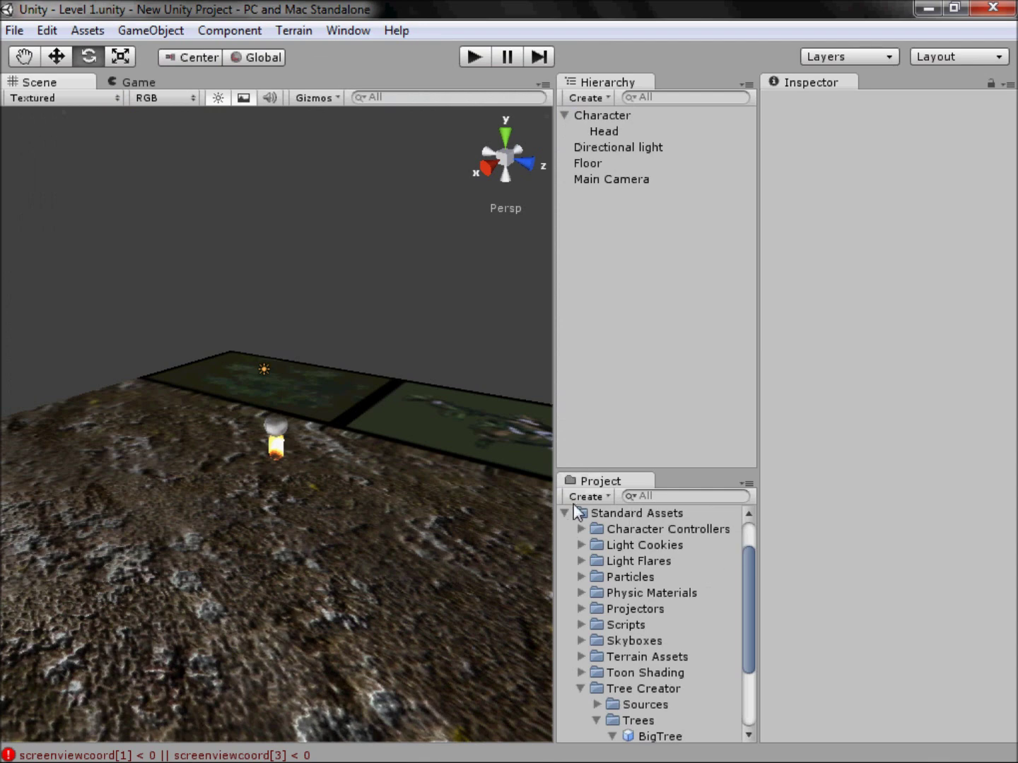
- Collapse Standard Assets in the project assets and open the Level 1 scene from the Levels folder
{"action": "left_click", "coordinate": [565, 511]}
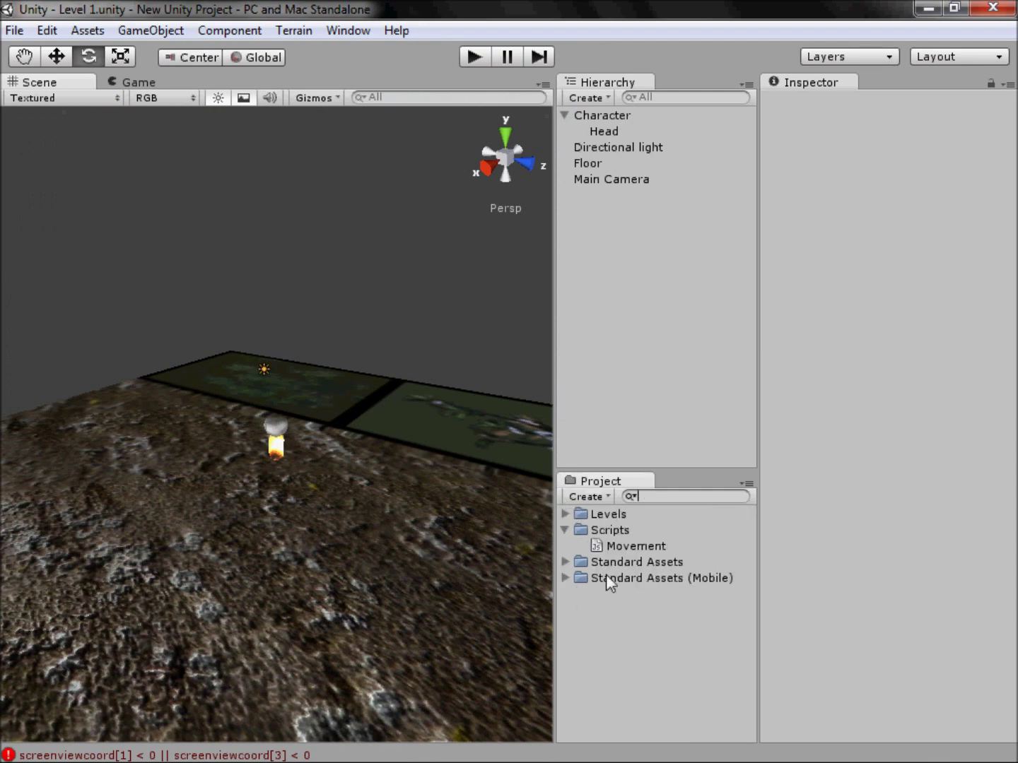
{"action": "left_click", "coordinate": [567, 514]}
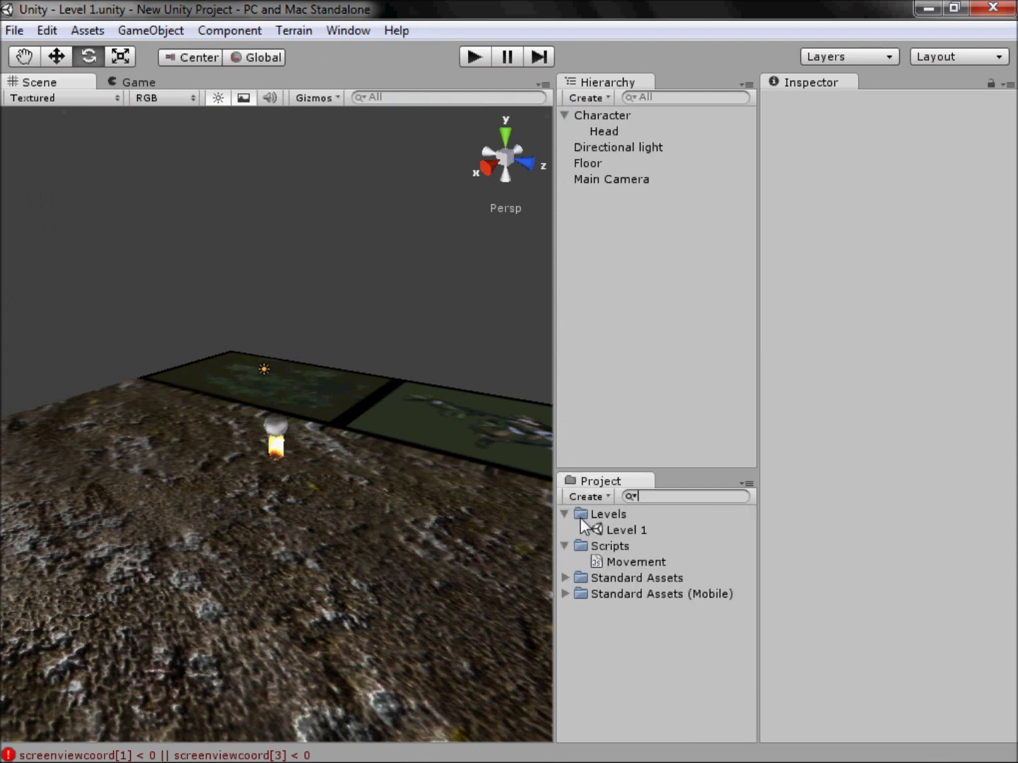
{"action": "left_click", "coordinate": [602, 532]}
{"action": "left_click", "coordinate": [373, 244]}
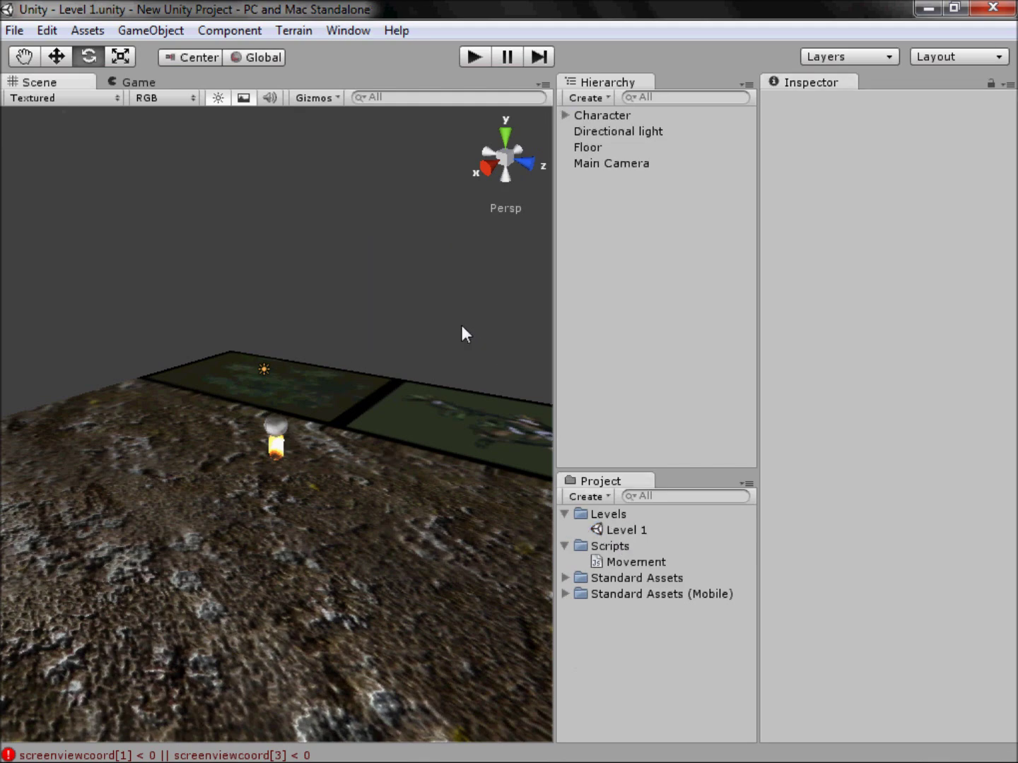
{"action": "left_click_drag", "start_coordinate": [476, 469], "coordinate": [329, 575], "text": "alt"}
{"action": "scroll", "coordinate": [198, 468], "scroll_direction": "down", "scroll_amount": 5}
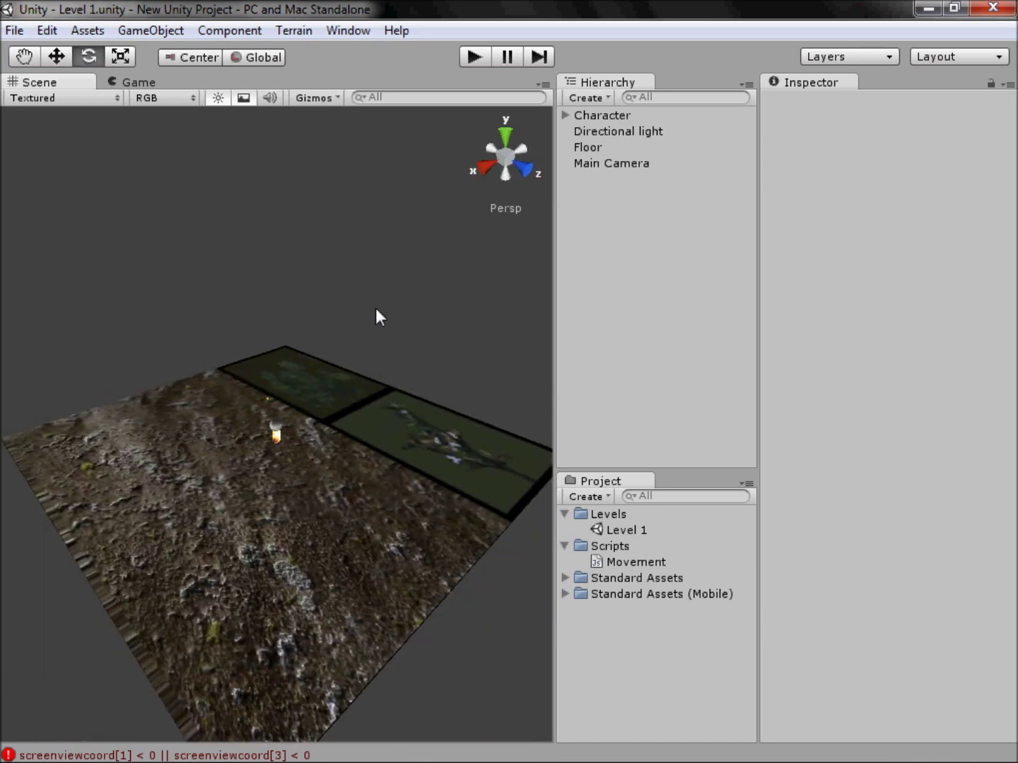